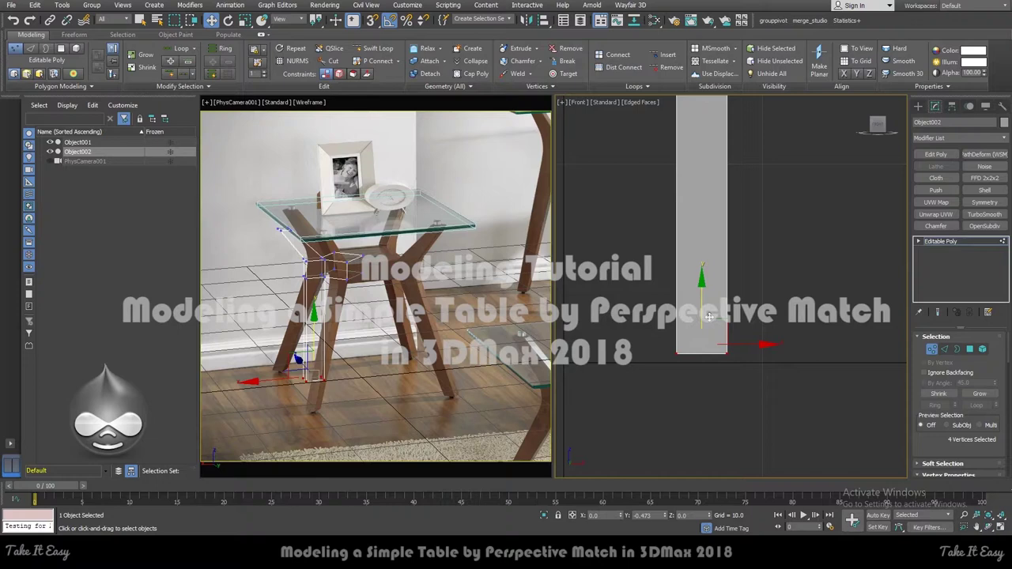
# Widen the leg's foot by shifting its bottom vertices right, then rotate the leg 45°
pyautogui.moveTo(801, 301); pyautogui.dragTo(765, 354, button='middle')
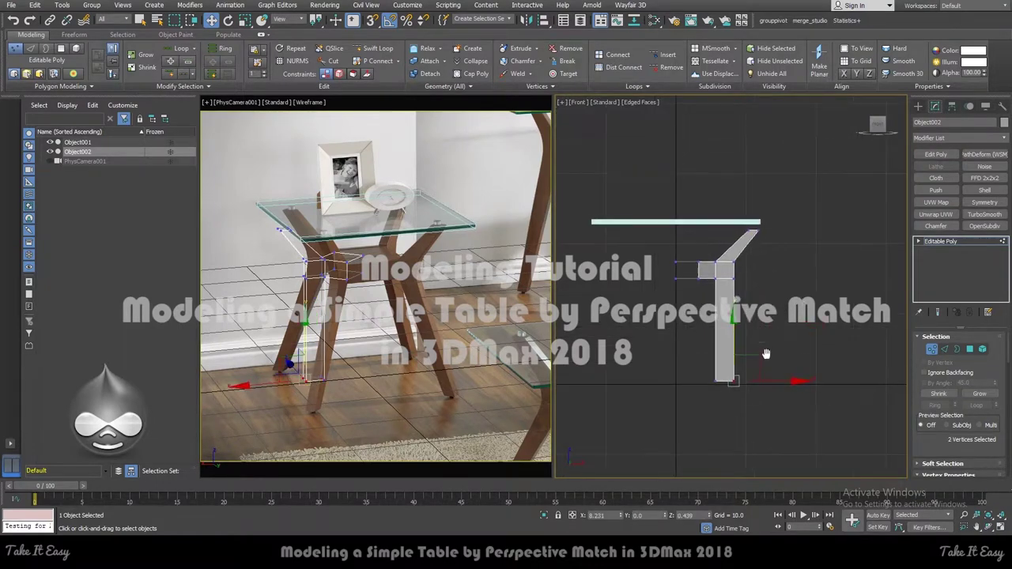
pyautogui.moveTo(773, 381)
pyautogui.mouseDown()
pyautogui.moveTo(798, 381)
pyautogui.moveTo(751, 232)
pyautogui.mouseUp()
pyautogui.press('e')
pyautogui.press('1')
pyautogui.moveTo(702, 386); pyautogui.dragTo(706, 386)
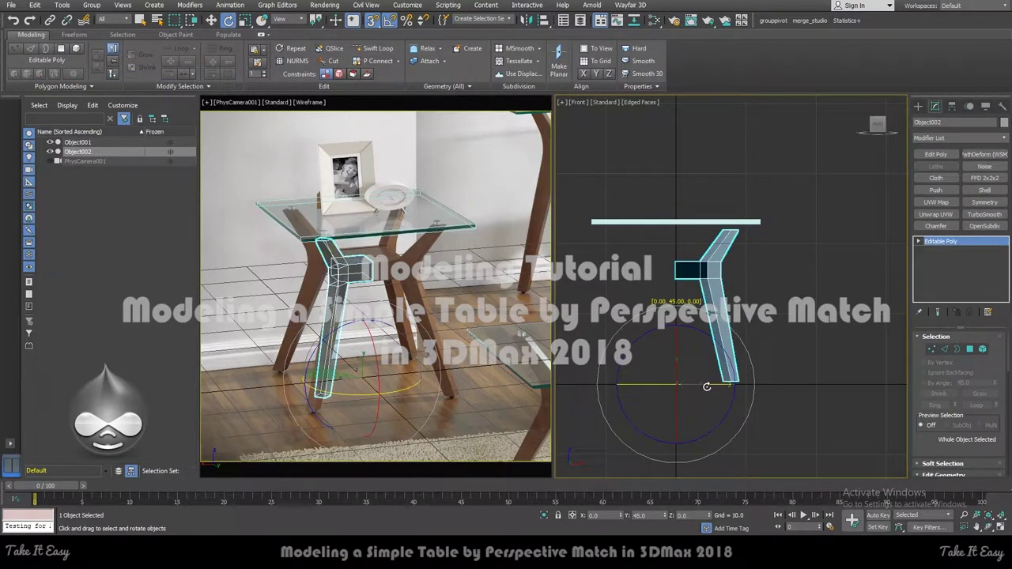
# Undo the rotation and realign the leg's bottom vertices
pyautogui.hotkey('ctrl', 'z')
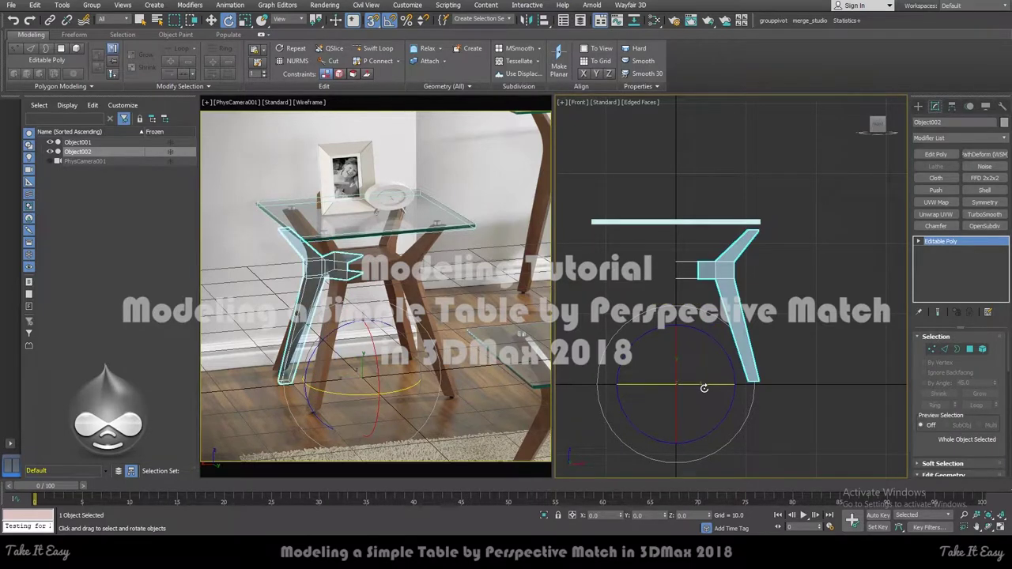
pyautogui.press('1')
pyautogui.press('w')
pyautogui.moveTo(746, 393); pyautogui.dragTo(798, 382)
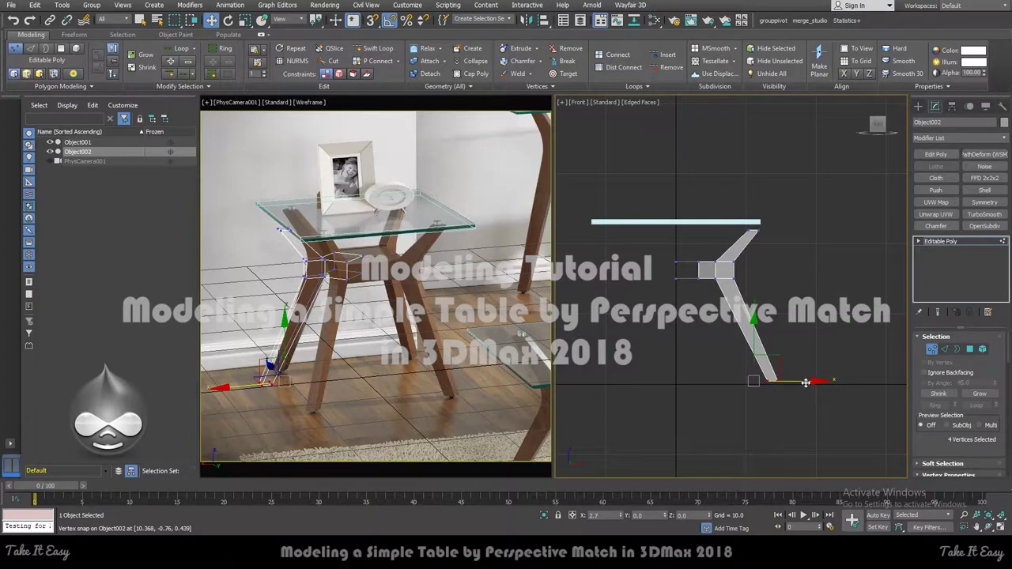
# Rotate the whole leg 45° on Y so its lower part stands upright
pyautogui.press('1')
pyautogui.press('e')
pyautogui.moveTo(704, 381); pyautogui.dragTo(707, 383)
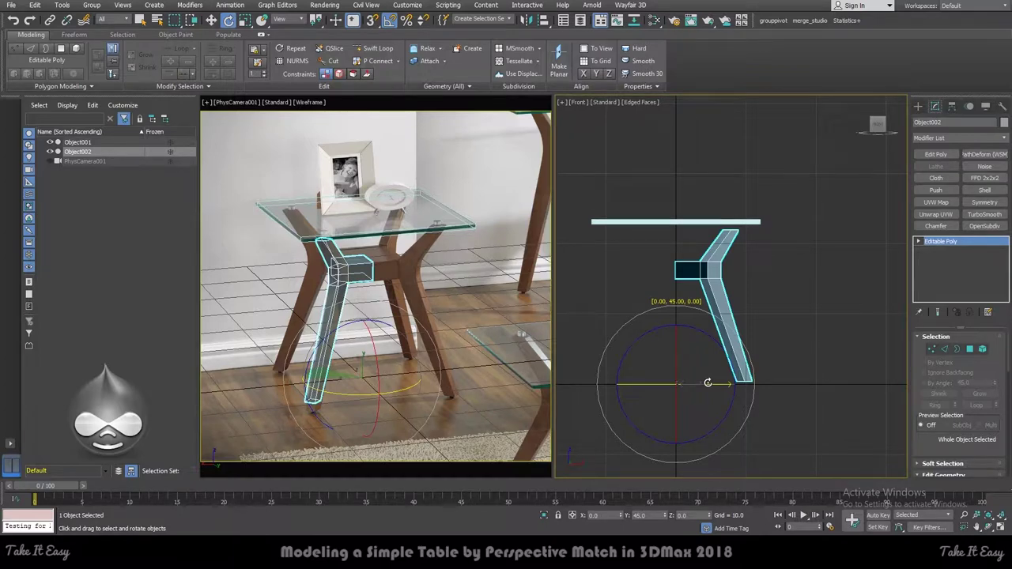
pyautogui.moveTo(708, 383); pyautogui.dragTo(791, 391)
# Nudge the leg's foot vertices slightly to the right
pyautogui.press('1')
pyautogui.press('w')
pyautogui.scroll(5, 759, 371)
pyautogui.scroll(3, 751, 348)
pyautogui.moveTo(751, 348); pyautogui.dragTo(781, 355)
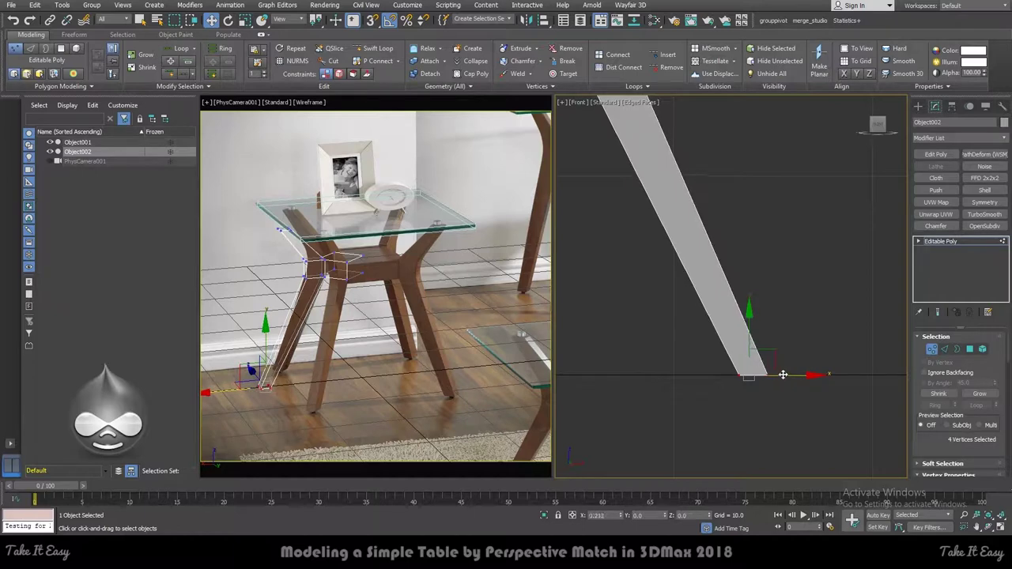
# Turn on Angle Snap and rotate the leg -45° back to its slant
pyautogui.press('1')
pyautogui.scroll(-5, 780, 355)
pyautogui.press('e')
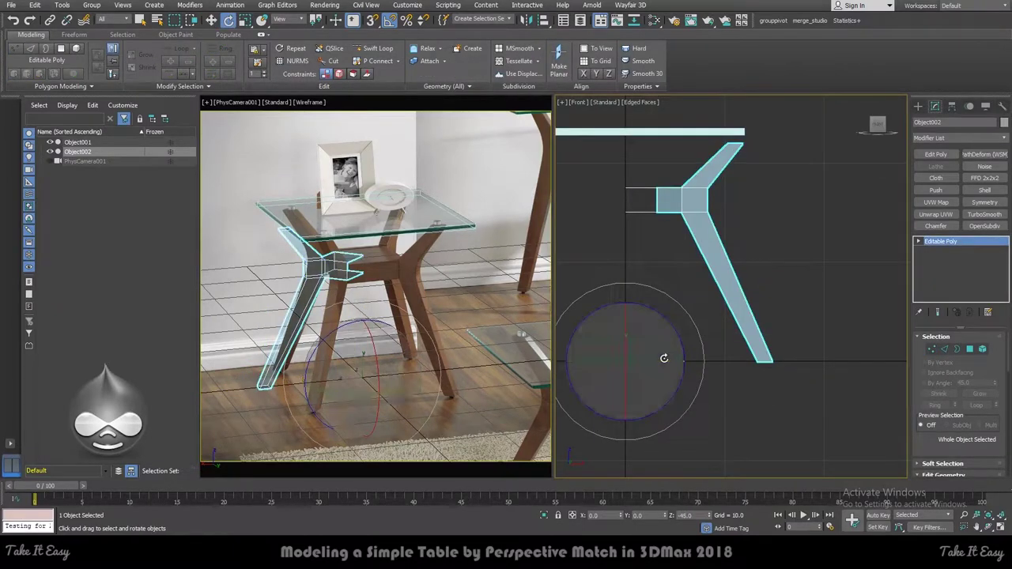
pyautogui.moveTo(673, 358); pyautogui.dragTo(671, 359)
pyautogui.press('a')
pyautogui.scroll(2, 801, 319)
pyautogui.scroll(-2, 759, 292)
pyautogui.scroll(2, 746, 308)
pyautogui.scroll(1, 745, 338)
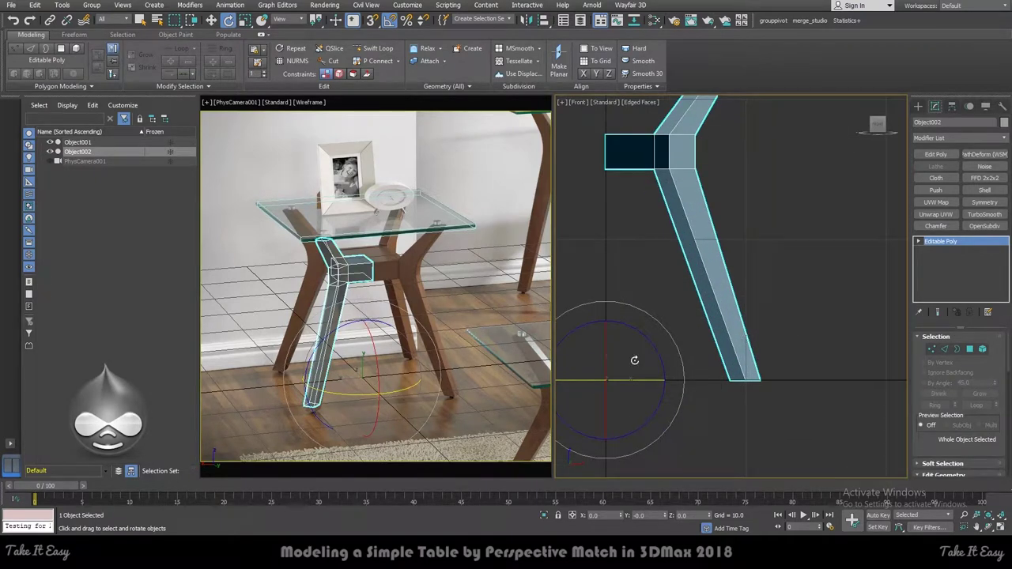
pyautogui.moveTo(637, 379); pyautogui.dragTo(633, 382)
# Select the four foot vertices and rotate the leg 45° so the foot stands upright
pyautogui.press('1')
pyautogui.press('w')
pyautogui.moveTo(825, 372)
pyautogui.mouseDown()
pyautogui.moveTo(782, 389)
pyautogui.moveTo(810, 369)
pyautogui.mouseUp()
pyautogui.press('1')
pyautogui.scroll(-3, 811, 369)
pyautogui.press('e')
pyautogui.moveTo(726, 375)
pyautogui.mouseDown()
pyautogui.moveTo(742, 382)
pyautogui.moveTo(733, 383)
pyautogui.mouseUp()
# Move the four foot vertices to about X/Y 10.03, seating the foot on the photo's leg
pyautogui.scroll(4, 783, 351)
pyautogui.press('1')
pyautogui.press('w')
pyautogui.moveTo(758, 357); pyautogui.dragTo(761, 349)
pyautogui.moveTo(824, 357); pyautogui.dragTo(728, 400)
pyautogui.scroll(-5, 783, 316)
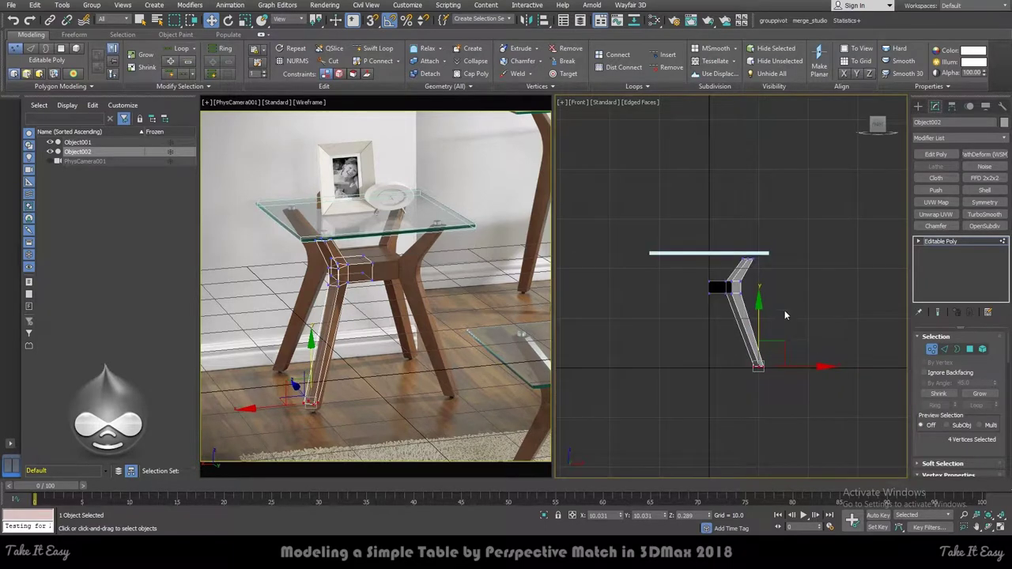
pyautogui.press('p')
pyautogui.moveTo(795, 309)
pyautogui.keyDown('alt'); pyautogui.mouseDown(button='middle')
pyautogui.moveTo(667, 337)
pyautogui.moveTo(599, 329)
pyautogui.mouseUp(button='middle'); pyautogui.keyUp('alt')
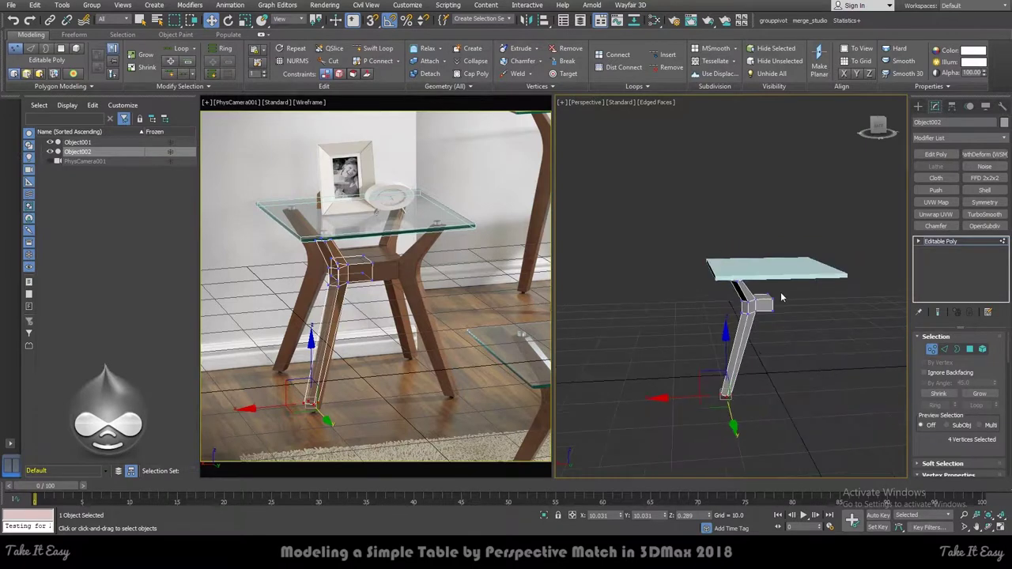
# Select the four hub polygons at the leg's top and detach them as Object003
pyautogui.scroll(4, 743, 323)
pyautogui.keyDown('alt'); pyautogui.moveTo(740, 320); pyautogui.dragTo(743, 316, button='middle'); pyautogui.keyUp('alt')
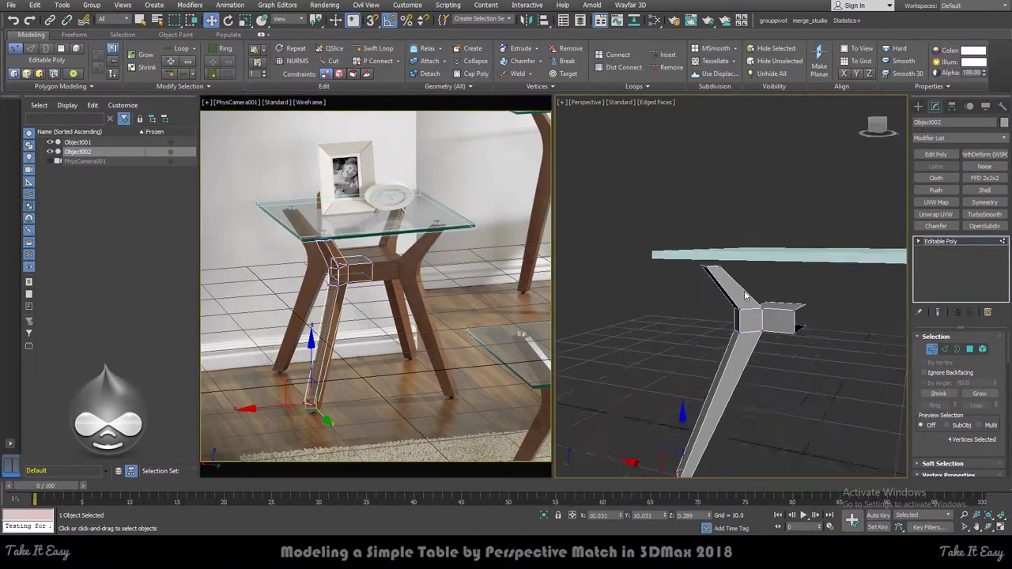
pyautogui.scroll(-3, 747, 316)
pyautogui.scroll(3, 749, 316)
pyautogui.press('4')
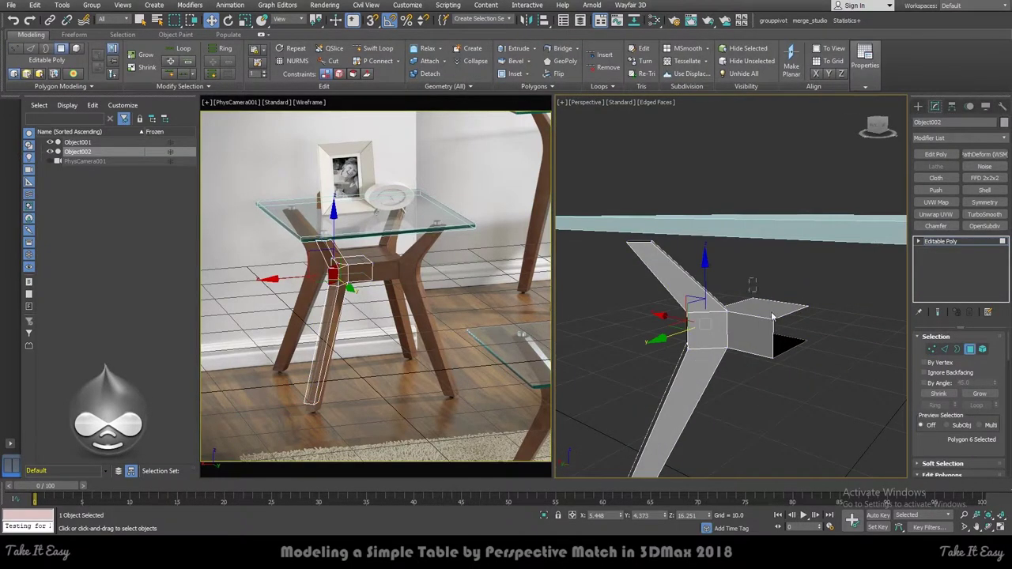
pyautogui.moveTo(751, 280); pyautogui.dragTo(813, 356)
pyautogui.keyDown('alt'); pyautogui.moveTo(813, 357); pyautogui.dragTo(771, 309, button='middle'); pyautogui.keyUp('alt')
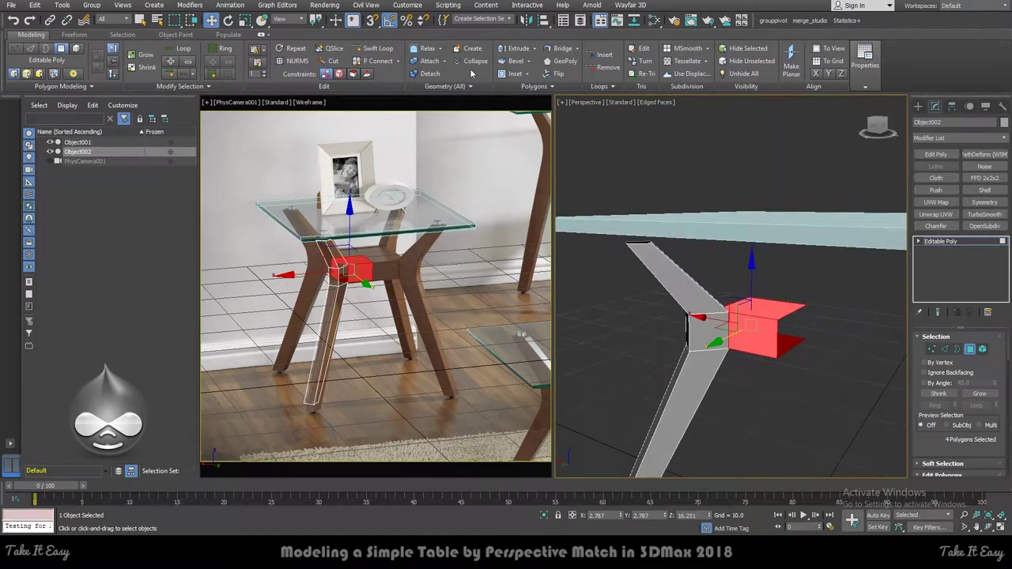
pyautogui.click(430, 73)
pyautogui.keyDown('alt'); pyautogui.moveTo(784, 271); pyautogui.dragTo(771, 293, button='middle'); pyautogui.keyUp('alt')
pyautogui.press('5')
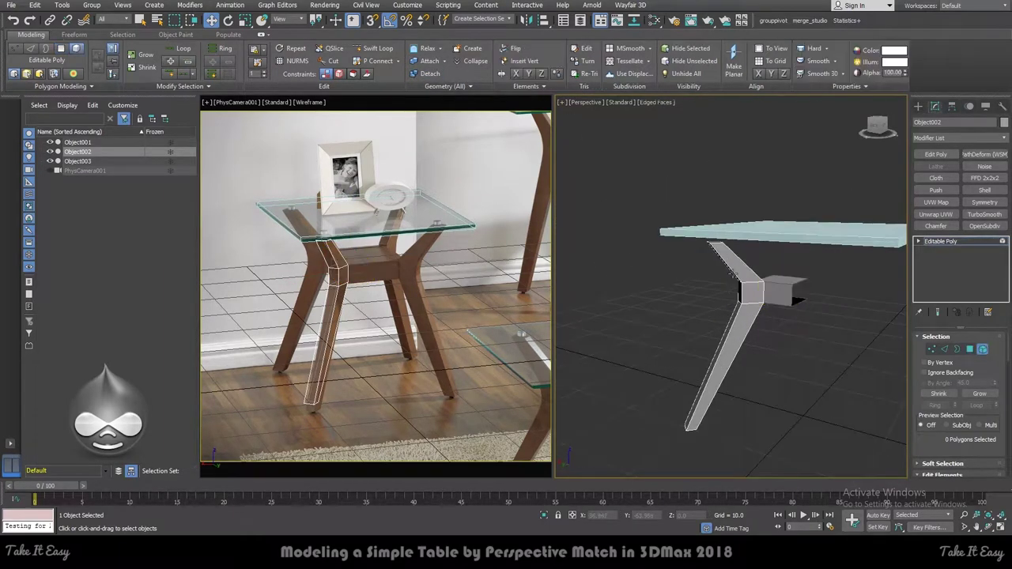
pyautogui.click(755, 291)
# Extrude the leg's selected open borders
pyautogui.press('3')
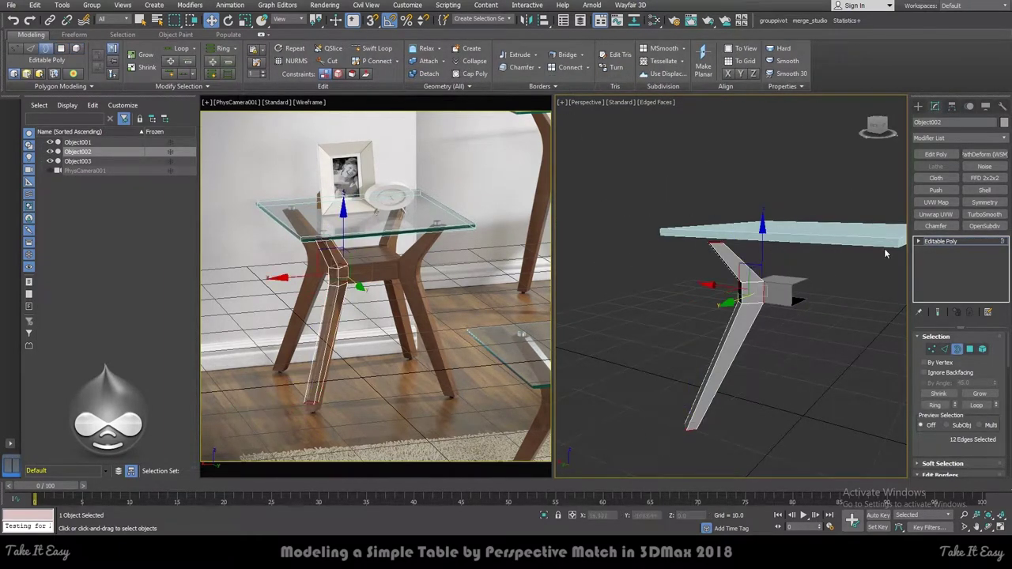
pyautogui.rightClick(729, 313)
pyautogui.click(710, 348)
pyautogui.scroll(5, 743, 291)
# Connect the leg's lengthwise edge ring with 2 segments and Pinch 77
pyautogui.press('2')
pyautogui.click(753, 272)
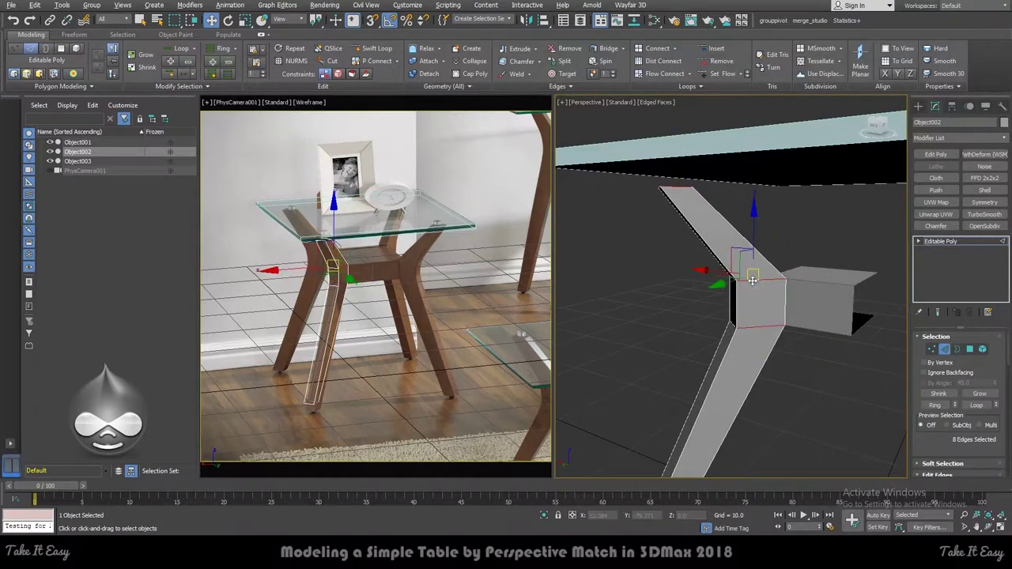
pyautogui.rightClick(748, 277)
pyautogui.click(644, 314)
pyautogui.click(740, 294)
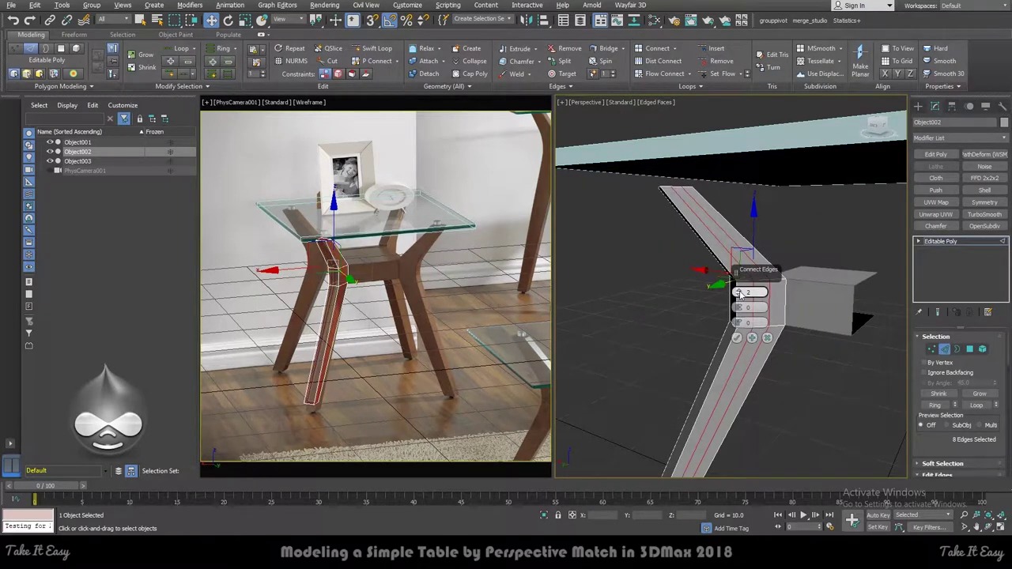
pyautogui.click(739, 292)
pyautogui.keyDown('alt'); pyautogui.moveTo(739, 294); pyautogui.dragTo(697, 288, button='middle'); pyautogui.keyUp('alt')
pyautogui.moveTo(730, 297)
pyautogui.mouseDown()
pyautogui.moveTo(735, 306)
pyautogui.moveTo(779, 147)
pyautogui.mouseUp()
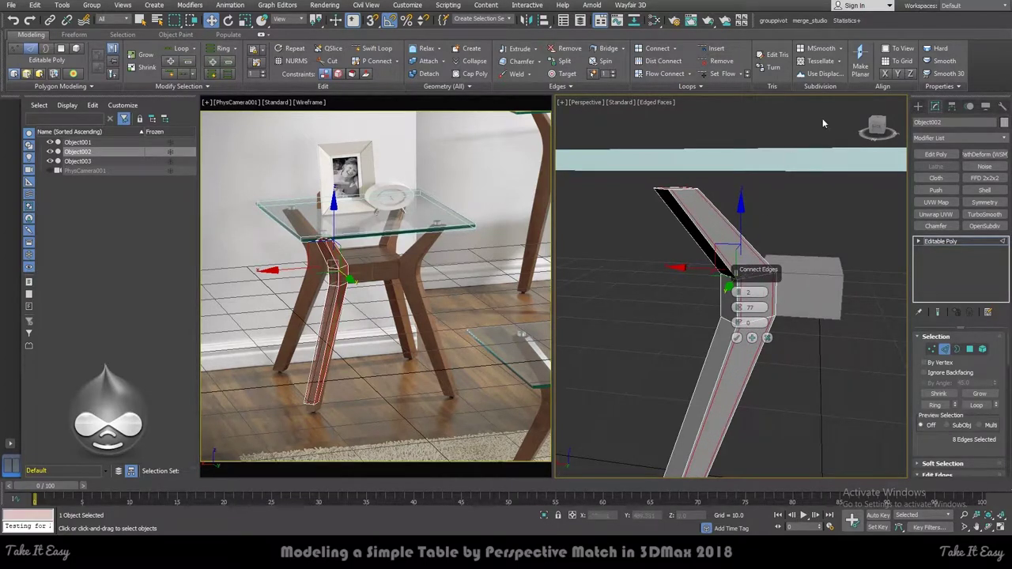
pyautogui.press('Return')
# Add the same pinched pair of connected loops to the other leg section
pyautogui.keyDown('alt'); pyautogui.moveTo(823, 122); pyautogui.dragTo(829, 336, button='middle'); pyautogui.keyUp('alt')
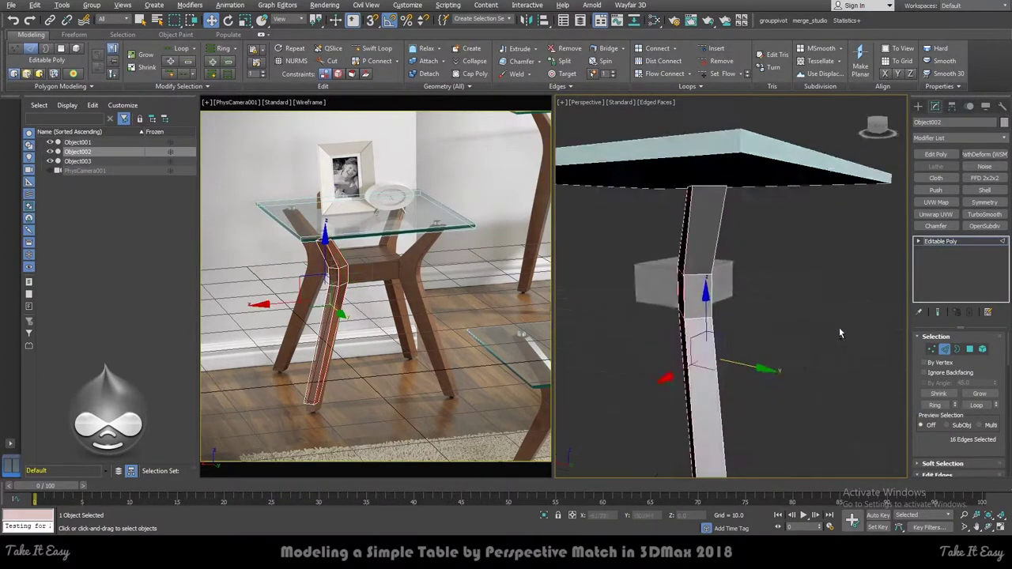
pyautogui.click(701, 318)
pyautogui.keyDown('alt'); pyautogui.moveTo(701, 316); pyautogui.dragTo(672, 285, button='middle'); pyautogui.keyUp('alt')
pyautogui.scroll(3, 668, 281)
pyautogui.rightClick(665, 276)
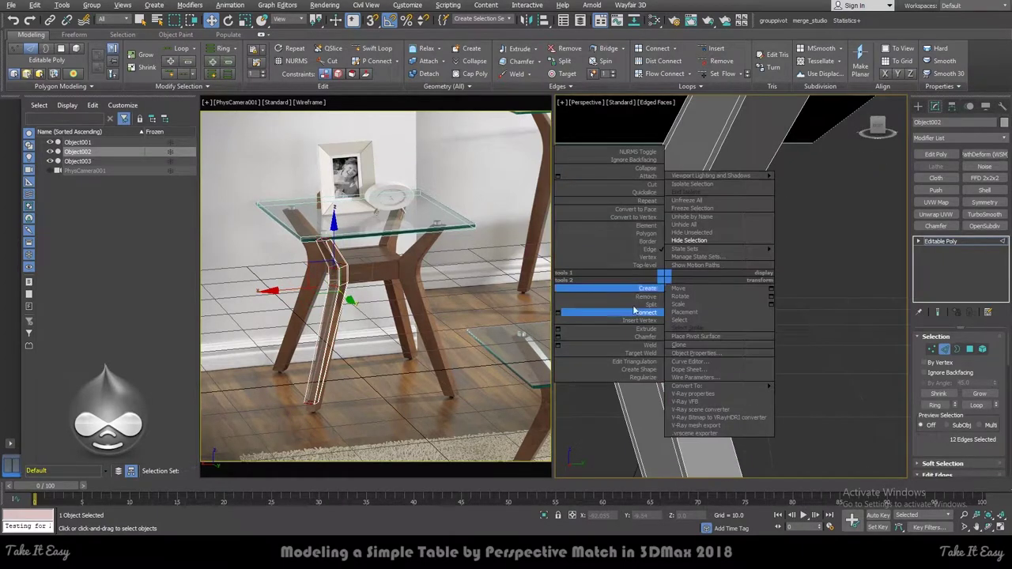
pyautogui.click(557, 313)
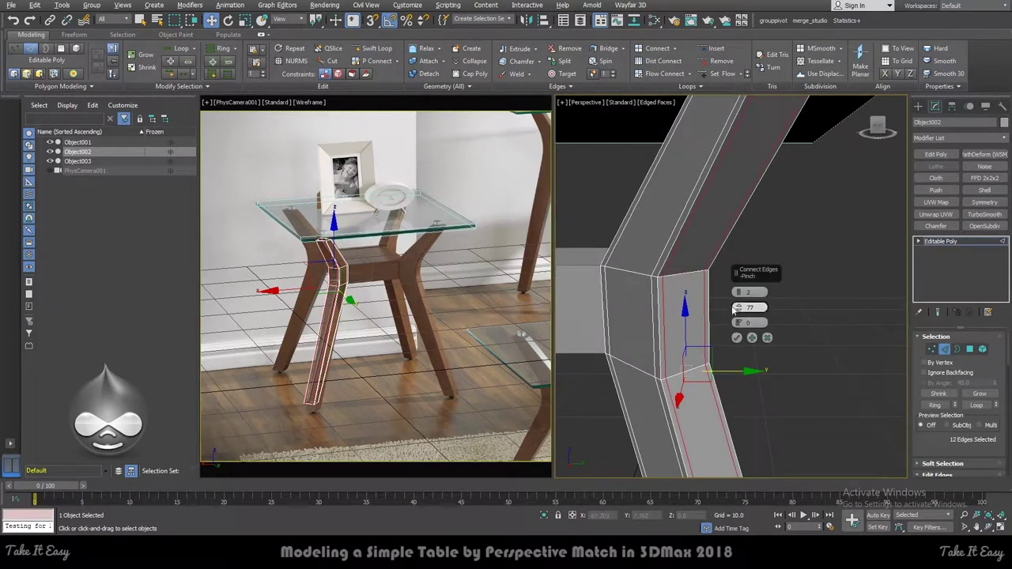
pyautogui.press('Return')
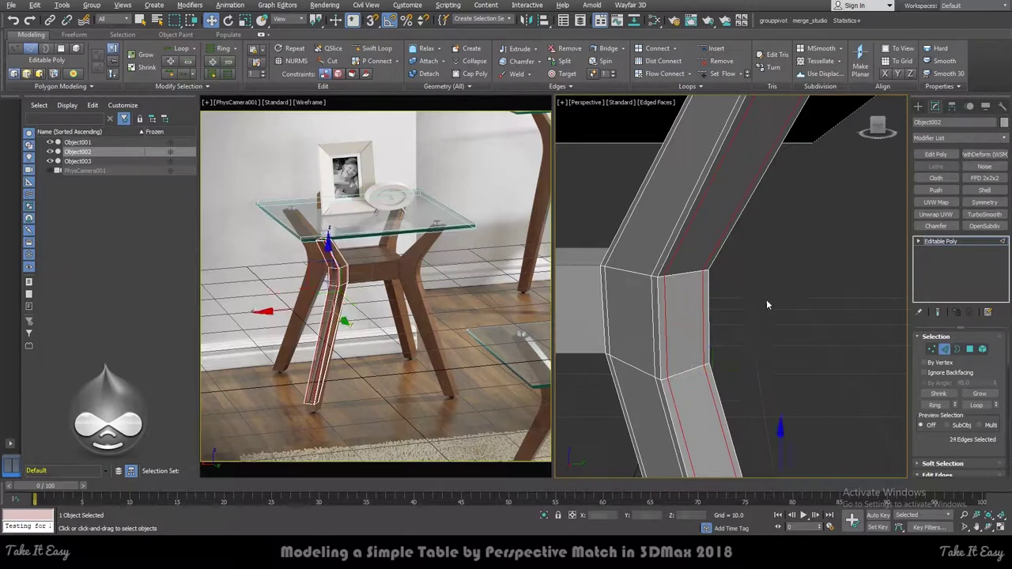
# Relax the leg geometry and insert a Swift Loop near the top of the bend
pyautogui.keyDown('alt'); pyautogui.moveTo(766, 299); pyautogui.dragTo(748, 277, button='middle'); pyautogui.keyUp('alt')
pyautogui.click(432, 52)
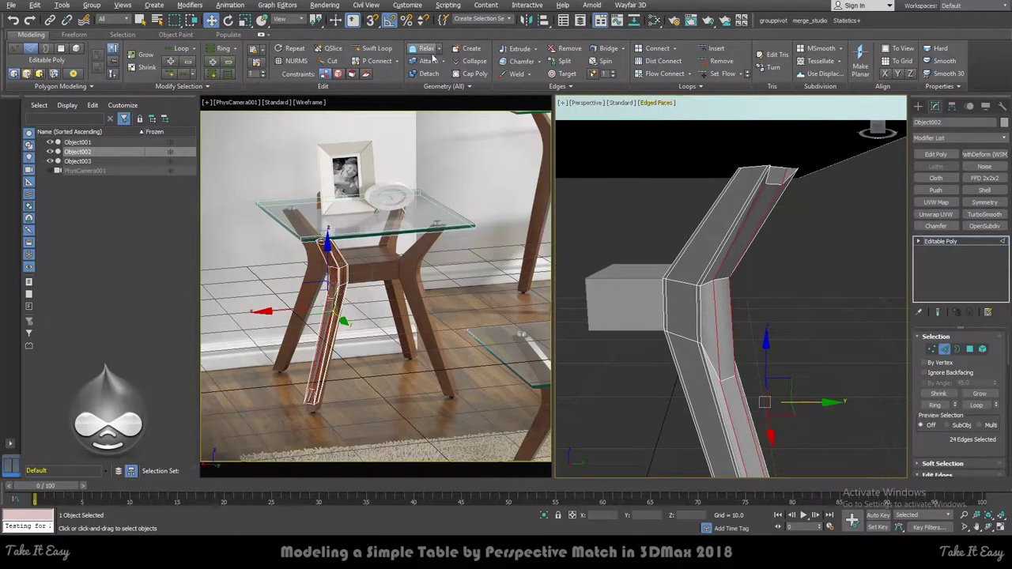
pyautogui.click(376, 48)
pyautogui.scroll(2, 759, 171)
pyautogui.keyDown('alt'); pyautogui.moveTo(759, 171); pyautogui.dragTo(822, 182, button='middle'); pyautogui.keyUp('alt')
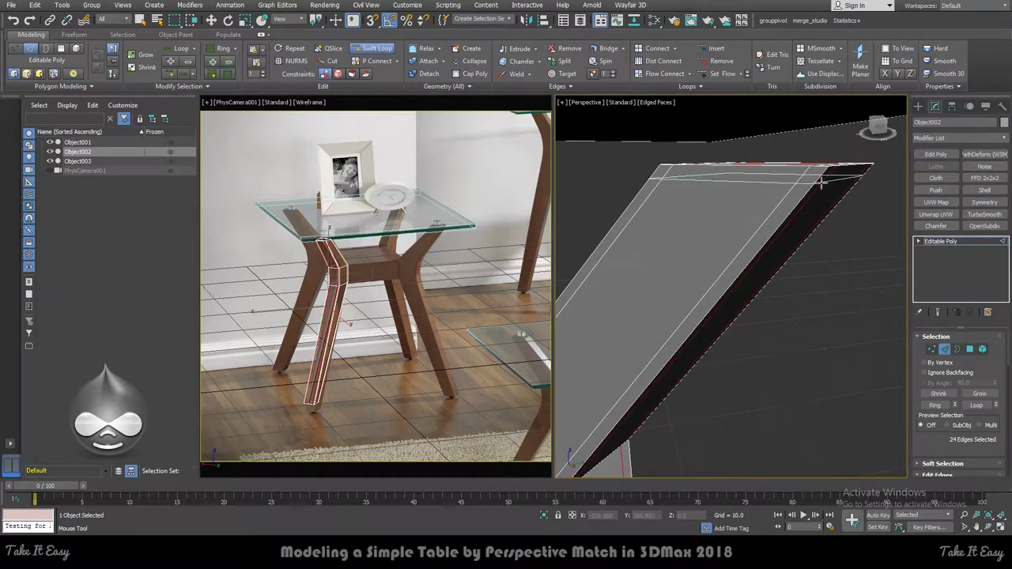
pyautogui.click(822, 182)
# Insert a second edge loop near the bottom of the leg's bend
pyautogui.scroll(-3, 762, 311)
pyautogui.scroll(3, 733, 316)
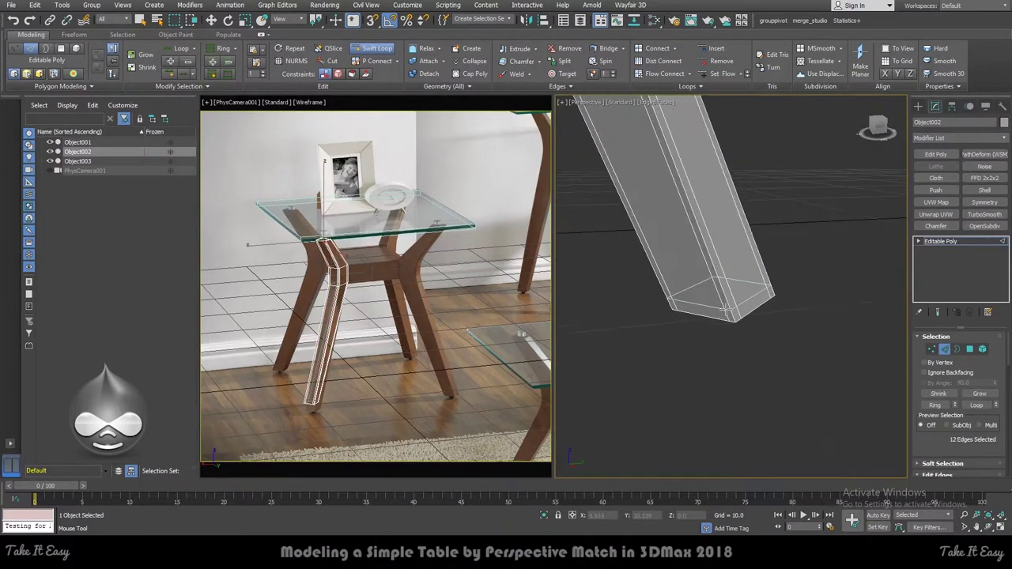
pyautogui.scroll(-3, 826, 345)
pyautogui.scroll(3, 783, 355)
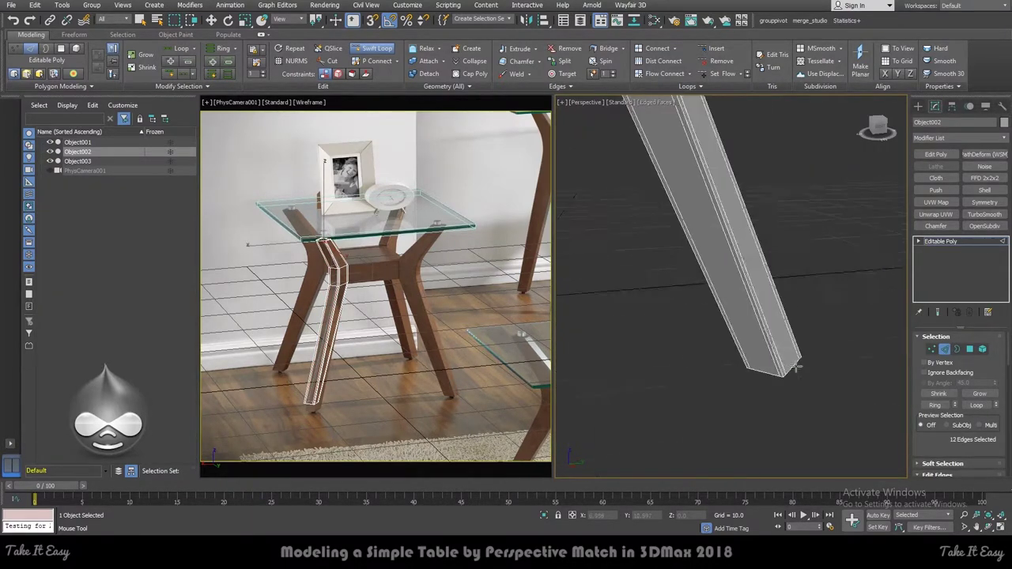
pyautogui.scroll(1, 779, 364)
pyautogui.click(779, 368)
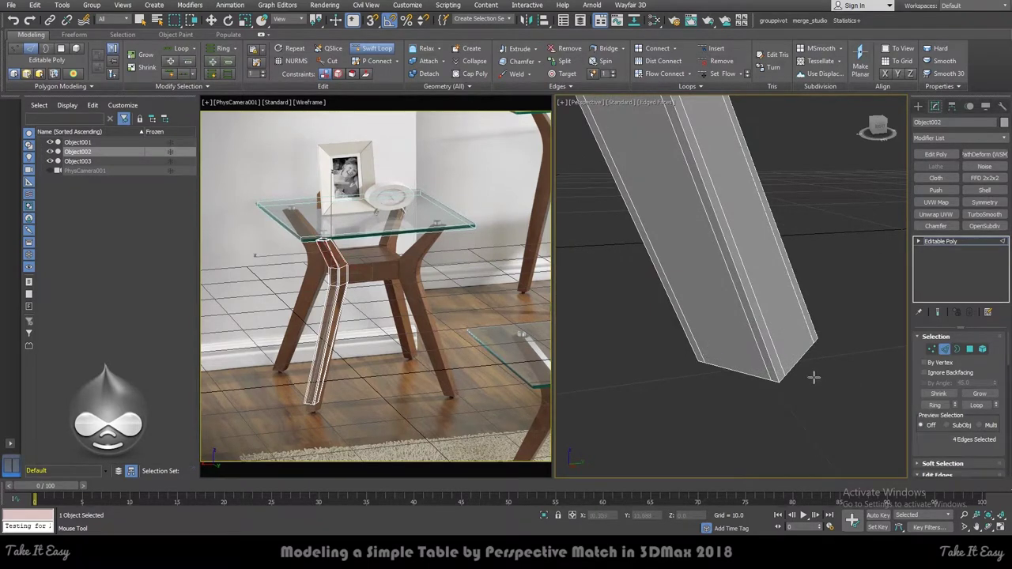
pyautogui.scroll(-3, 831, 380)
pyautogui.scroll(3, 798, 372)
pyautogui.scroll(2, 777, 395)
pyautogui.scroll(2, 739, 351)
pyautogui.scroll(-3, 739, 351)
pyautogui.scroll(2, 740, 351)
# Slide the edge loop down toward the leg's bottom and exit Swift Loop
pyautogui.keyDown('alt'); pyautogui.moveTo(728, 333); pyautogui.dragTo(729, 268, button='middle'); pyautogui.keyUp('alt')
pyautogui.scroll(3, 729, 269)
pyautogui.moveTo(690, 252); pyautogui.dragTo(684, 384)
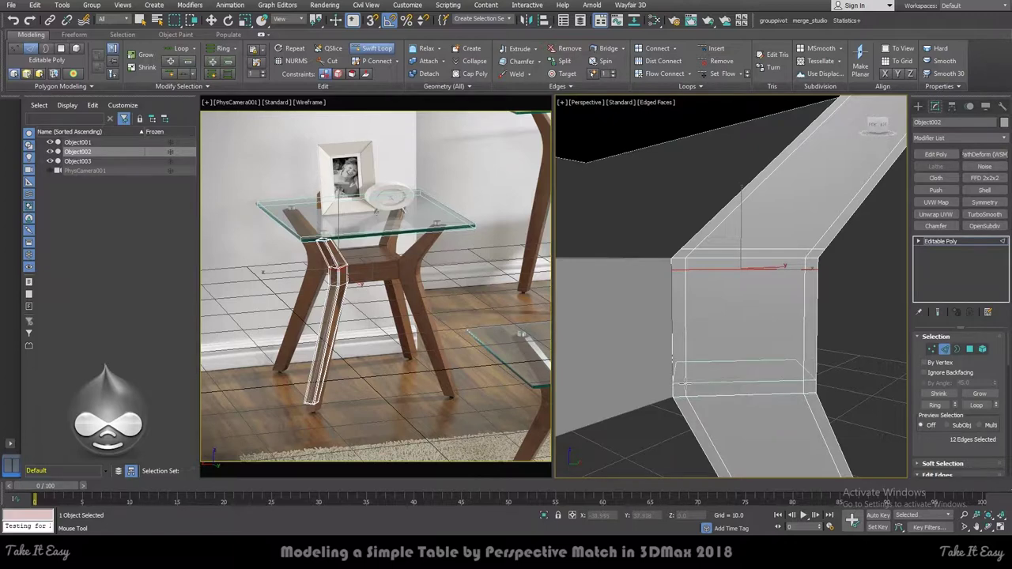
pyautogui.rightClick(685, 384)
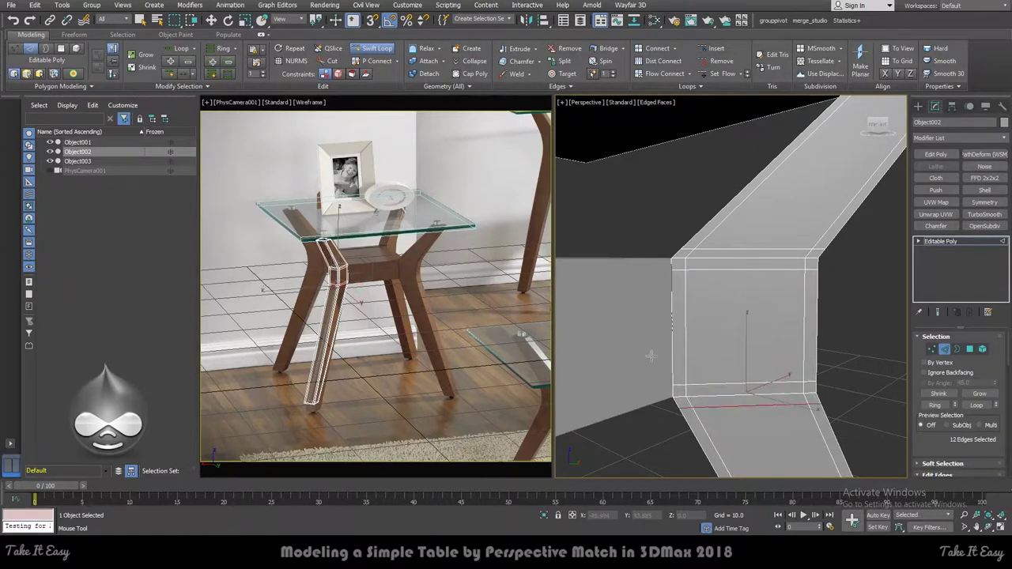
pyautogui.scroll(-3, 733, 316)
pyautogui.moveTo(734, 319)
pyautogui.keyDown('alt'); pyautogui.mouseDown(button='middle')
pyautogui.moveTo(809, 325)
pyautogui.moveTo(800, 323)
pyautogui.mouseUp(button='middle'); pyautogui.keyUp('alt')
pyautogui.scroll(-3, 741, 323)
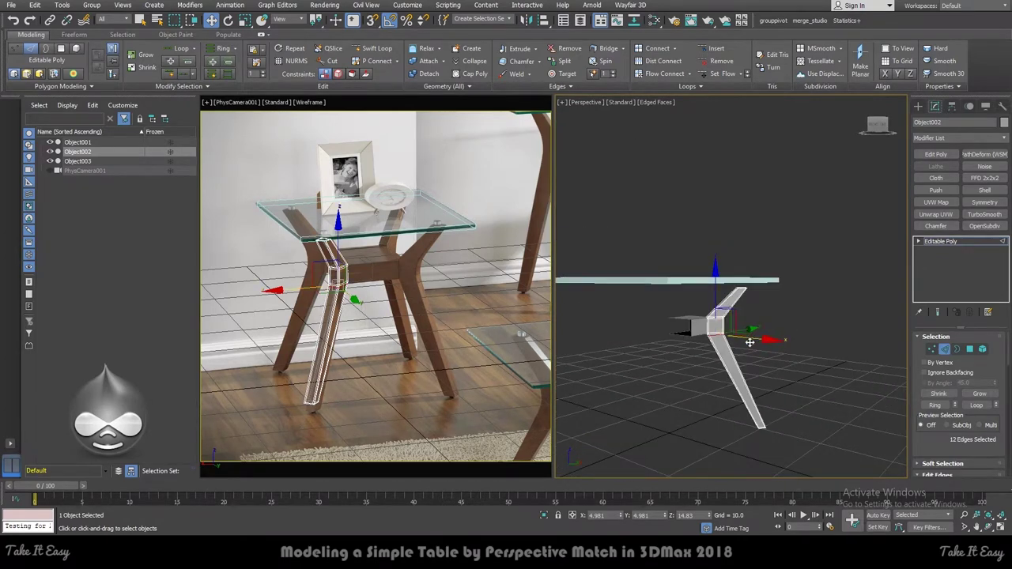
# Rotate the leg 45° about its vertical Z axis
pyautogui.scroll(-2, 691, 369)
pyautogui.press('2')
pyautogui.press('e')
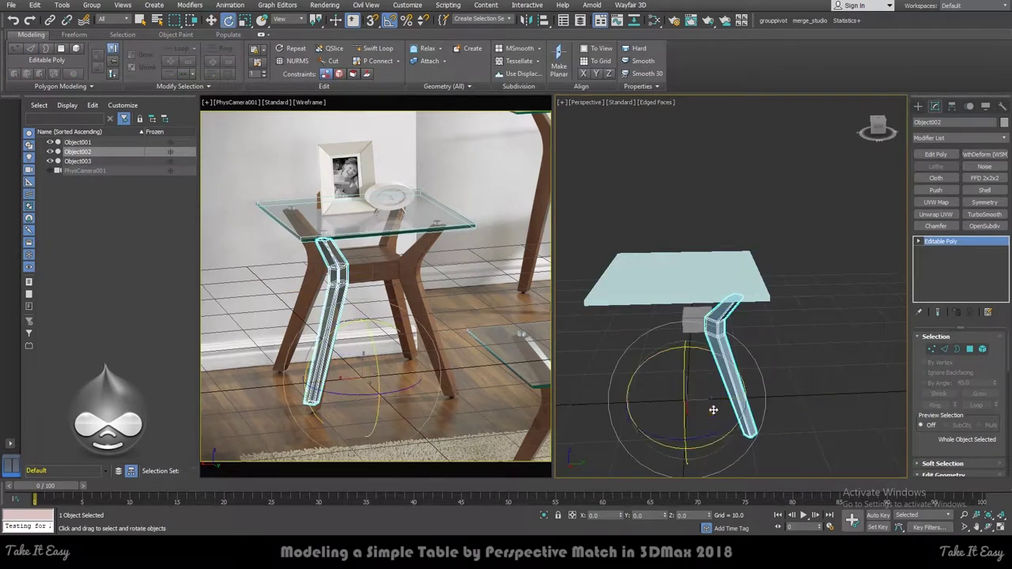
pyautogui.moveTo(714, 431); pyautogui.dragTo(722, 429)
# Frame the leg's bend in the Left view at Vertex level with the Move tool
pyautogui.press('f')
pyautogui.scroll(4, 713, 294)
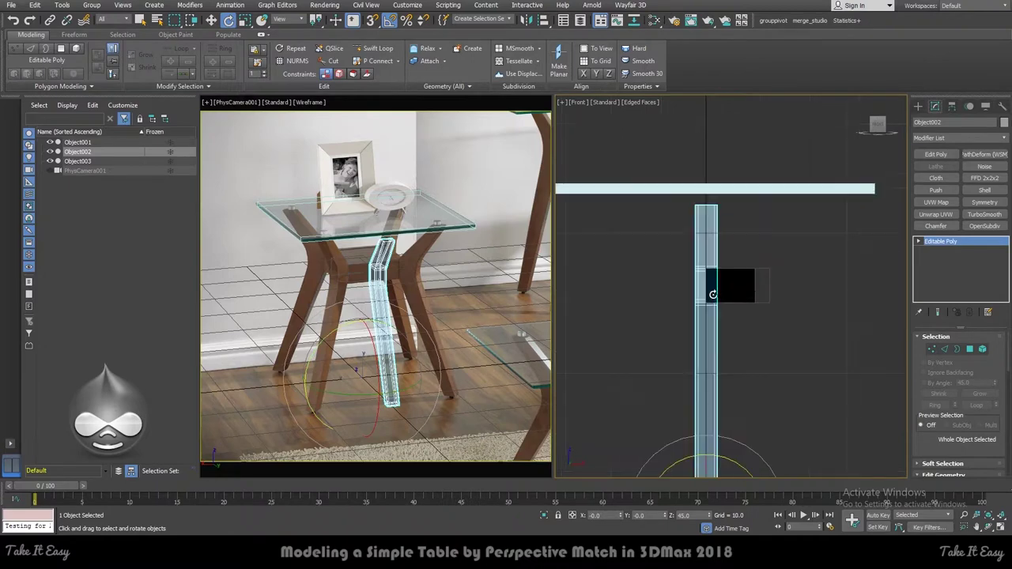
pyautogui.press('l')
pyautogui.scroll(4, 693, 194)
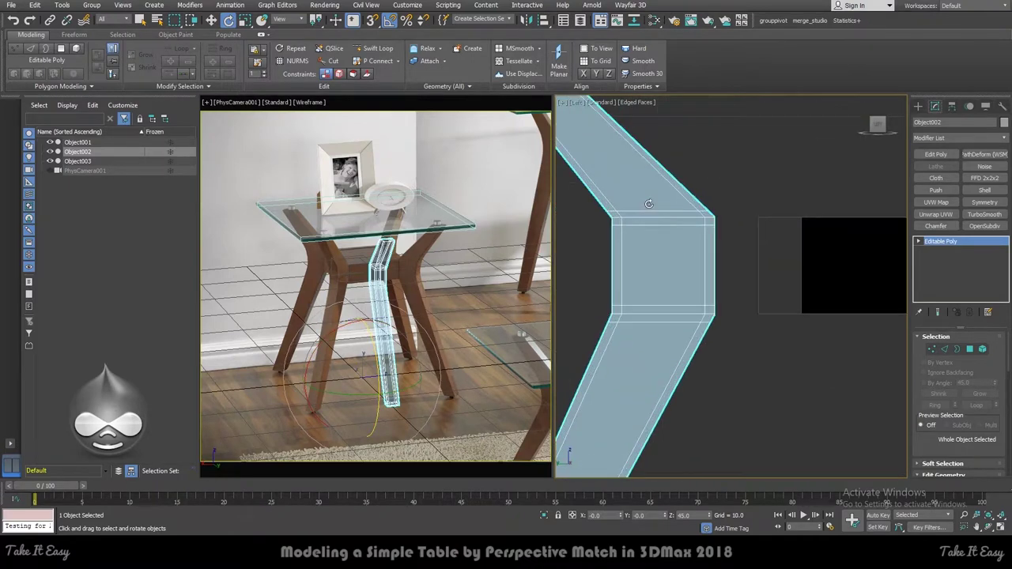
pyautogui.press('1')
pyautogui.moveTo(608, 226); pyautogui.dragTo(771, 271, button='middle')
pyautogui.moveTo(743, 281)
pyautogui.mouseDown()
pyautogui.moveTo(767, 266)
pyautogui.moveTo(769, 305)
pyautogui.mouseUp()
pyautogui.press('w')
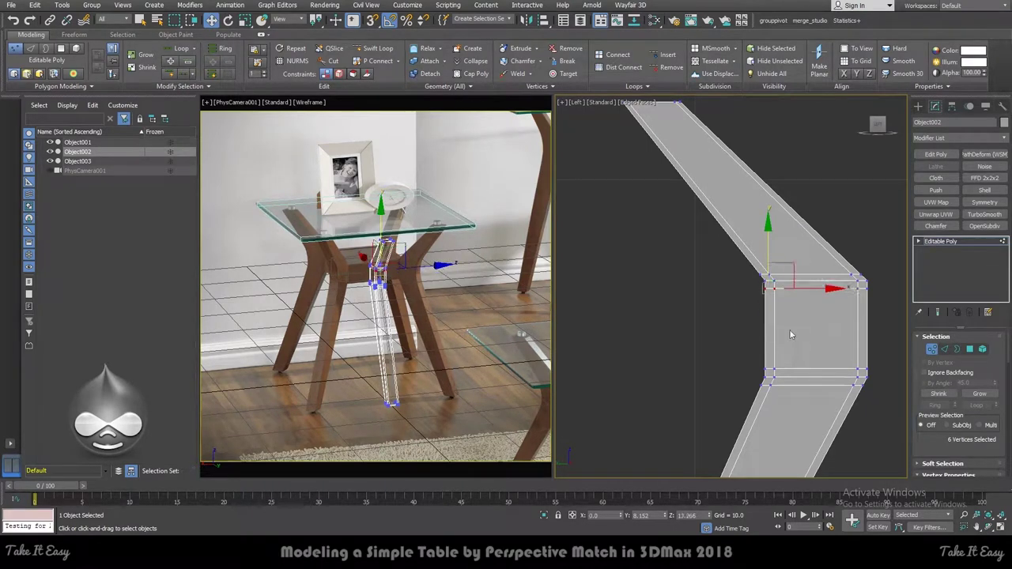
# Shift the upper and bottom vertex rows at the bend left and raise the upper row
pyautogui.moveTo(770, 270); pyautogui.dragTo(769, 283)
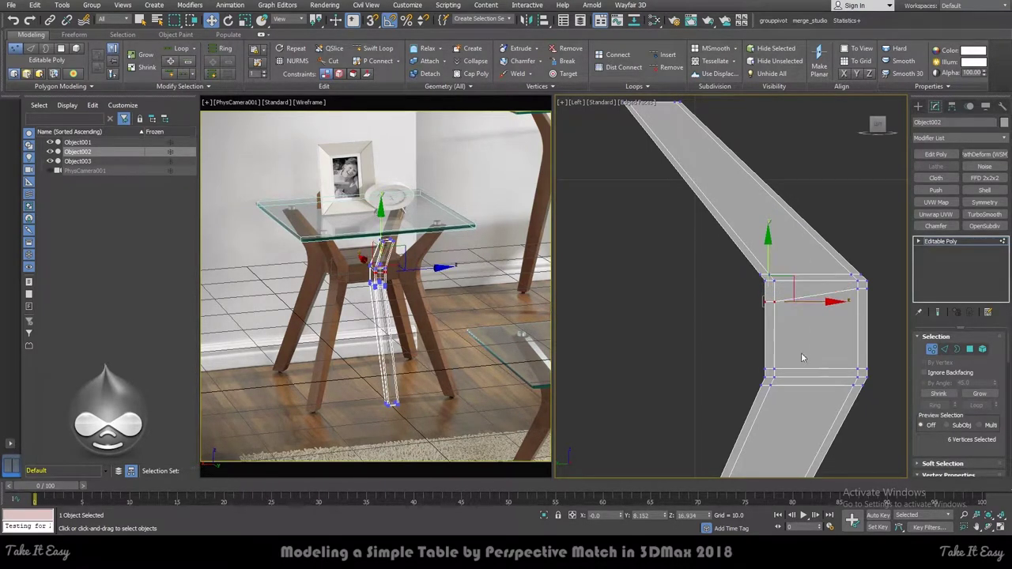
pyautogui.moveTo(745, 376); pyautogui.dragTo(745, 381)
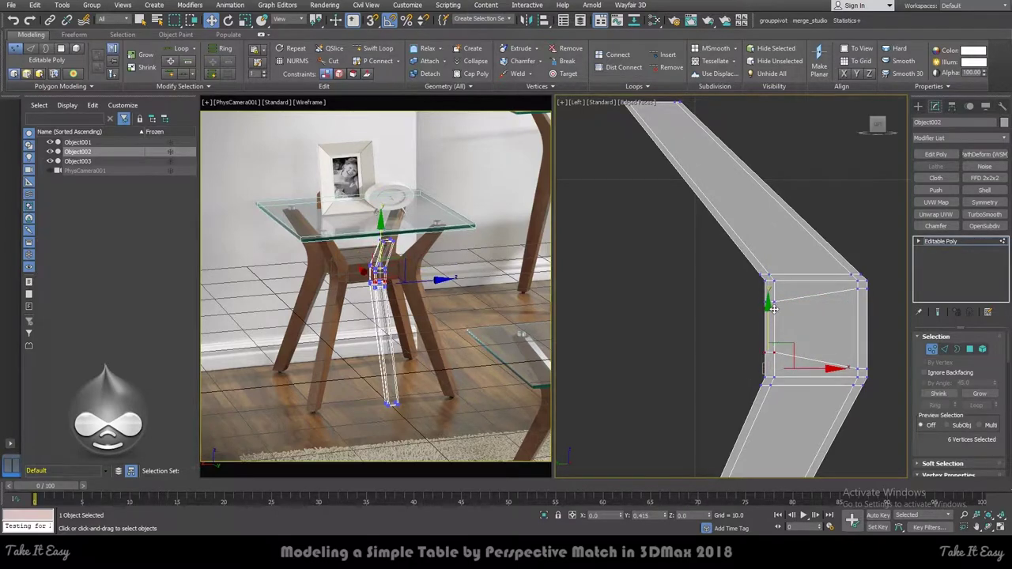
pyautogui.click(785, 270)
pyautogui.moveTo(748, 293); pyautogui.dragTo(761, 248)
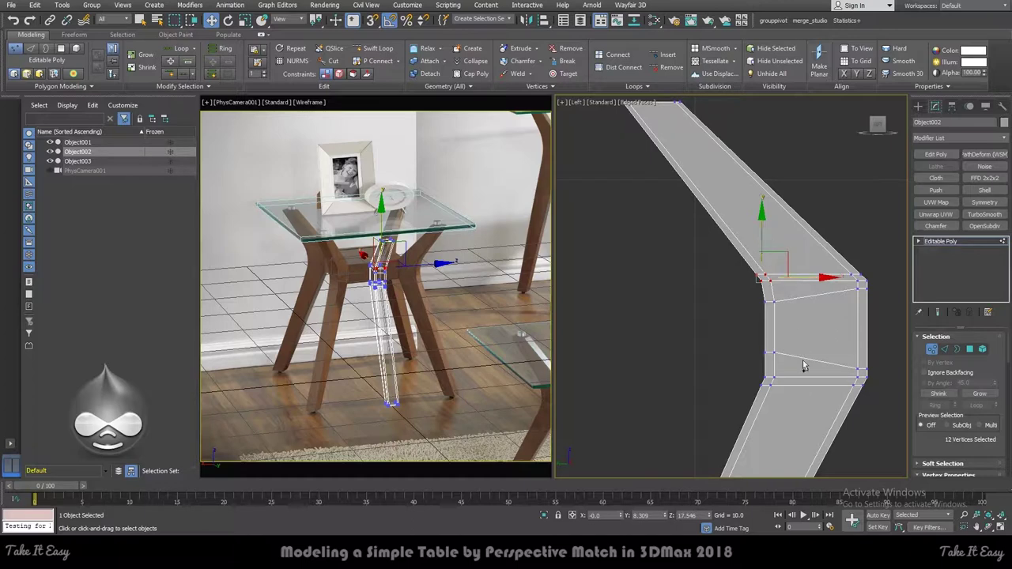
pyautogui.keyDown('ctrl'); pyautogui.moveTo(738, 406); pyautogui.dragTo(790, 371); pyautogui.keyUp('ctrl')
pyautogui.moveTo(798, 329); pyautogui.dragTo(774, 266)
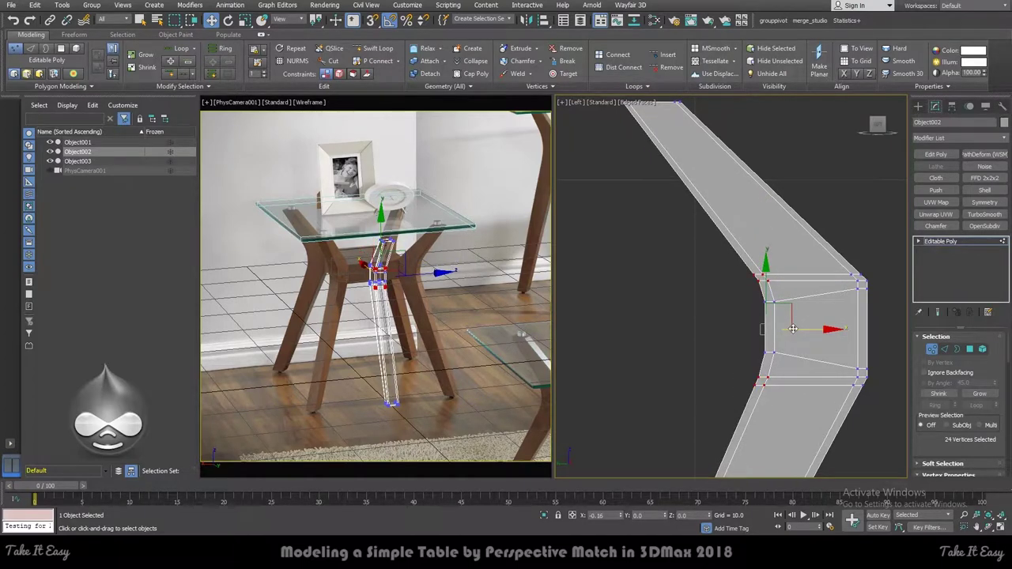
pyautogui.moveTo(739, 257); pyautogui.dragTo(869, 295)
pyautogui.moveTo(774, 267); pyautogui.dragTo(773, 257)
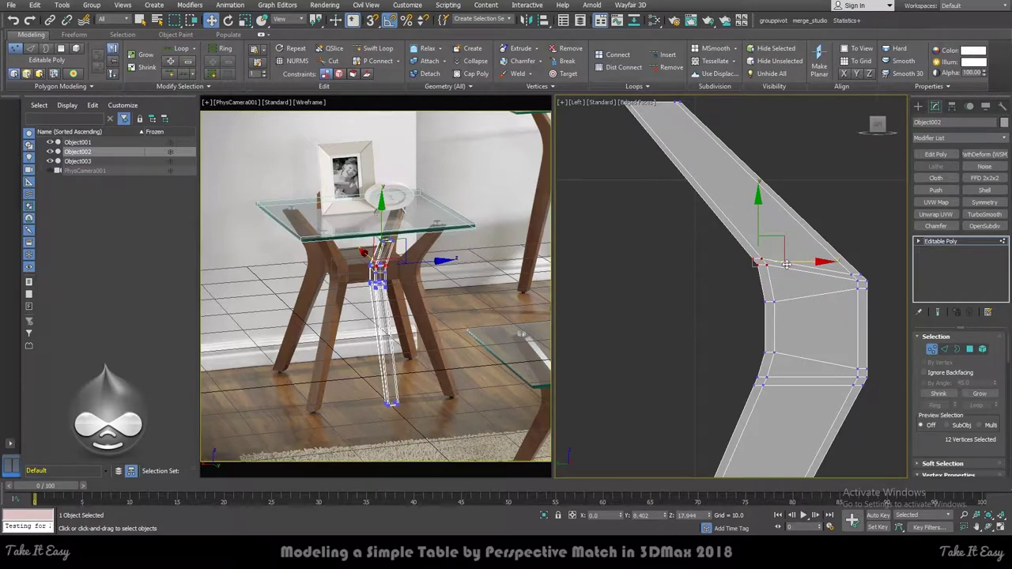
# Move the upper corner vertices up along the leg
pyautogui.moveTo(873, 395)
pyautogui.mouseDown()
pyautogui.moveTo(755, 368)
pyautogui.moveTo(760, 348)
pyautogui.mouseUp()
pyautogui.moveTo(740, 267)
pyautogui.mouseDown()
pyautogui.moveTo(746, 243)
pyautogui.moveTo(731, 265)
pyautogui.mouseUp()
pyautogui.click(763, 238)
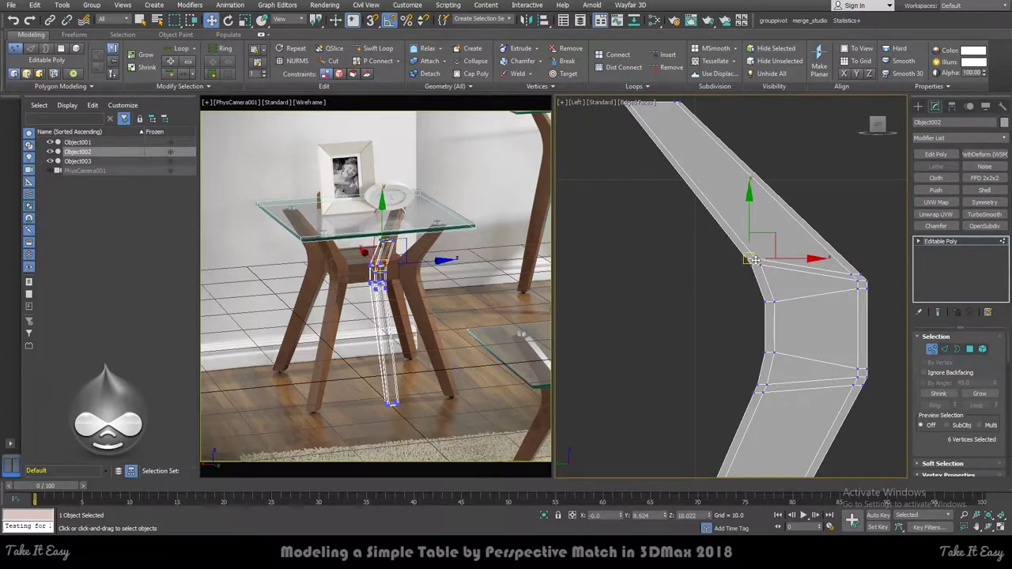
pyautogui.moveTo(736, 226); pyautogui.dragTo(710, 190)
# Add TurboSmooth to round the leg and hide its edged faces with F4
pyautogui.moveTo(774, 382); pyautogui.dragTo(763, 337, button='middle')
pyautogui.scroll(-3, 764, 348)
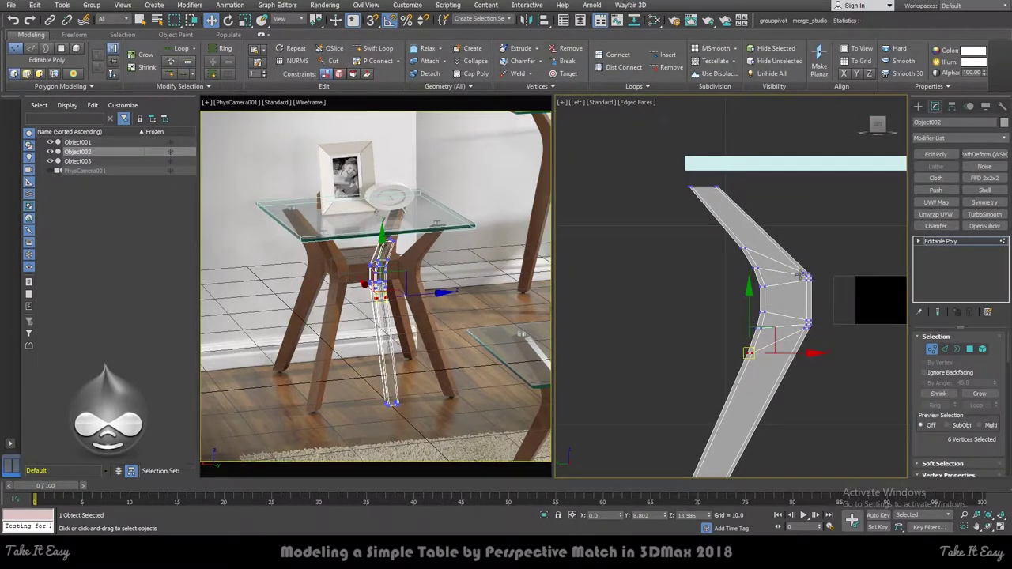
pyautogui.scroll(2, 781, 272)
pyautogui.press('1')
pyautogui.click(984, 214)
pyautogui.press('F4')
# Replace the leg's TurboSmooth modifier with a fresh one set to 2 iterations
pyautogui.moveTo(752, 233)
pyautogui.keyDown('alt'); pyautogui.mouseDown(button='middle')
pyautogui.moveTo(820, 249)
pyautogui.moveTo(840, 242)
pyautogui.moveTo(824, 242)
pyautogui.mouseUp(button='middle'); pyautogui.keyUp('alt')
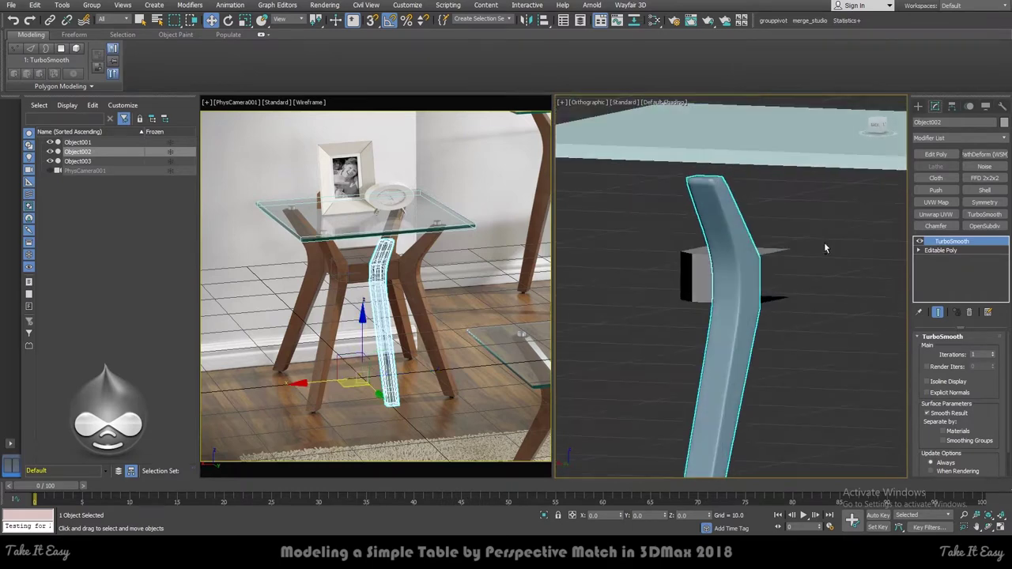
pyautogui.scroll(-3, 824, 242)
pyautogui.scroll(3, 763, 318)
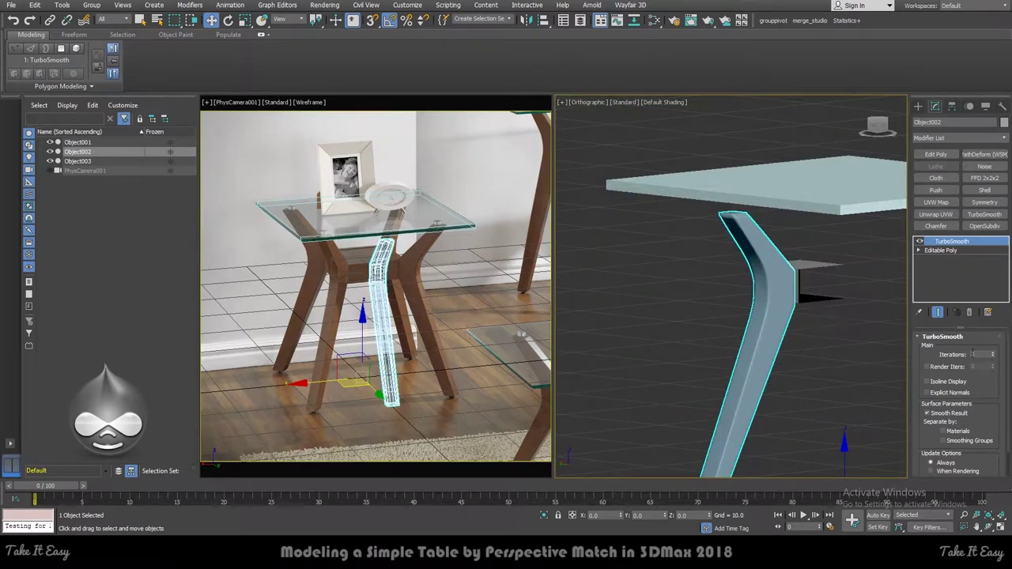
pyautogui.rightClick(985, 250)
pyautogui.click(909, 263)
pyautogui.press('F4')
pyautogui.scroll(3, 731, 197)
pyautogui.scroll(1, 731, 196)
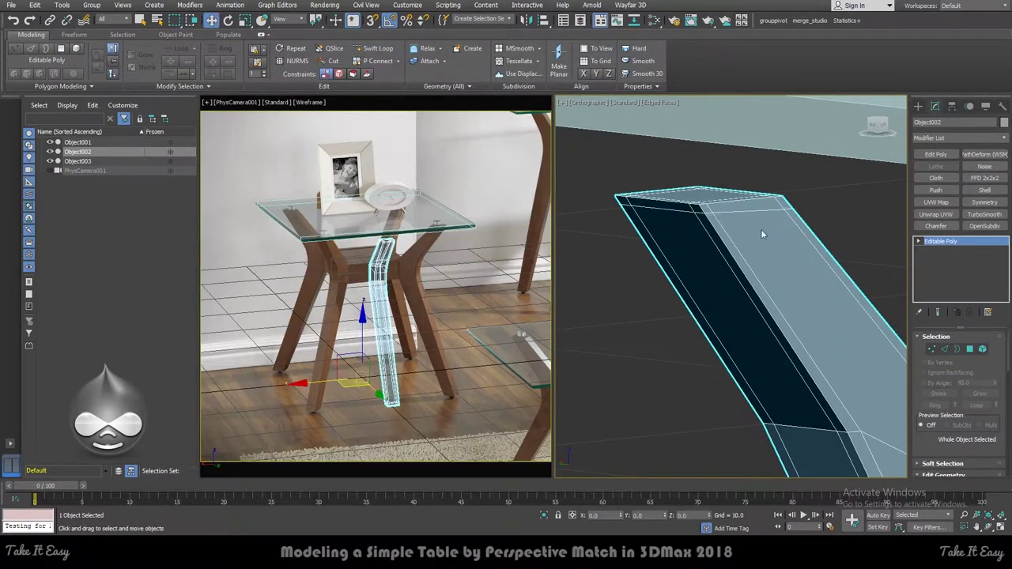
pyautogui.click(987, 215)
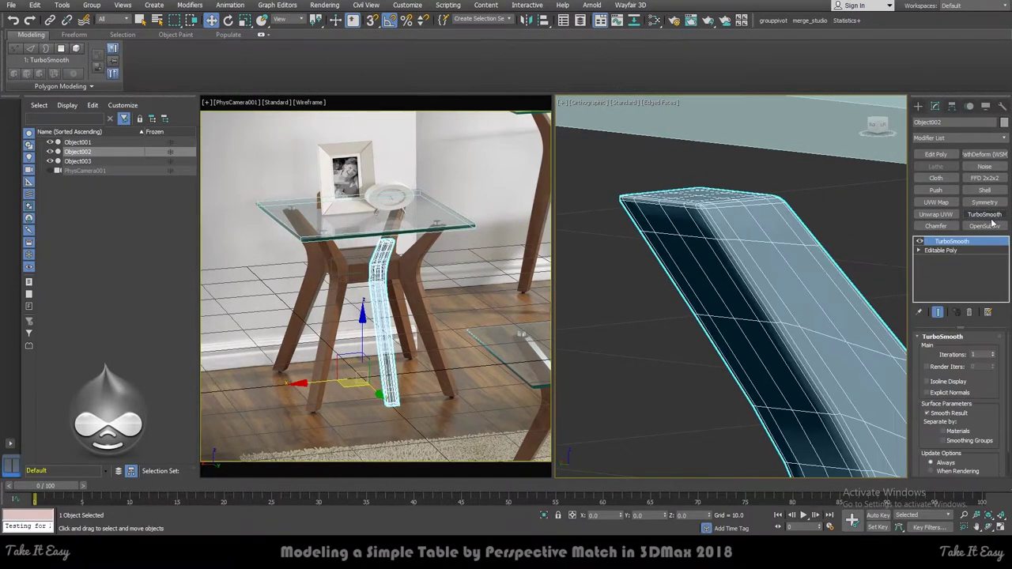
pyautogui.click(992, 354)
pyautogui.scroll(-8, 649, 219)
# Rotate the leg back to 0° about Z, then select the bracket piece Object003
pyautogui.press('e')
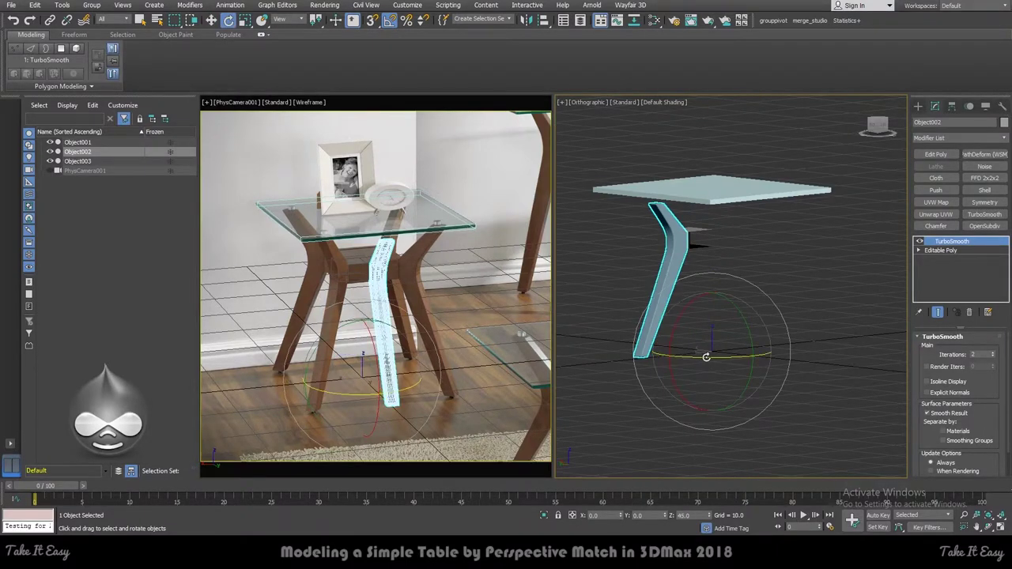
pyautogui.moveTo(705, 357); pyautogui.dragTo(703, 355)
pyautogui.press('F4')
pyautogui.scroll(5, 650, 241)
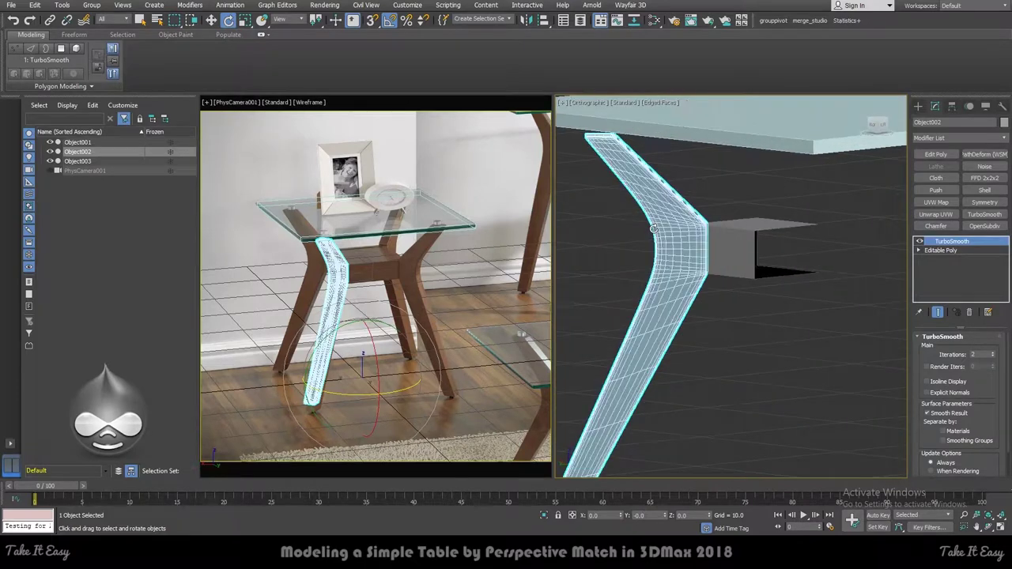
pyautogui.click(771, 360)
pyautogui.press('F4')
pyautogui.scroll(-4, 771, 360)
pyautogui.click(752, 275)
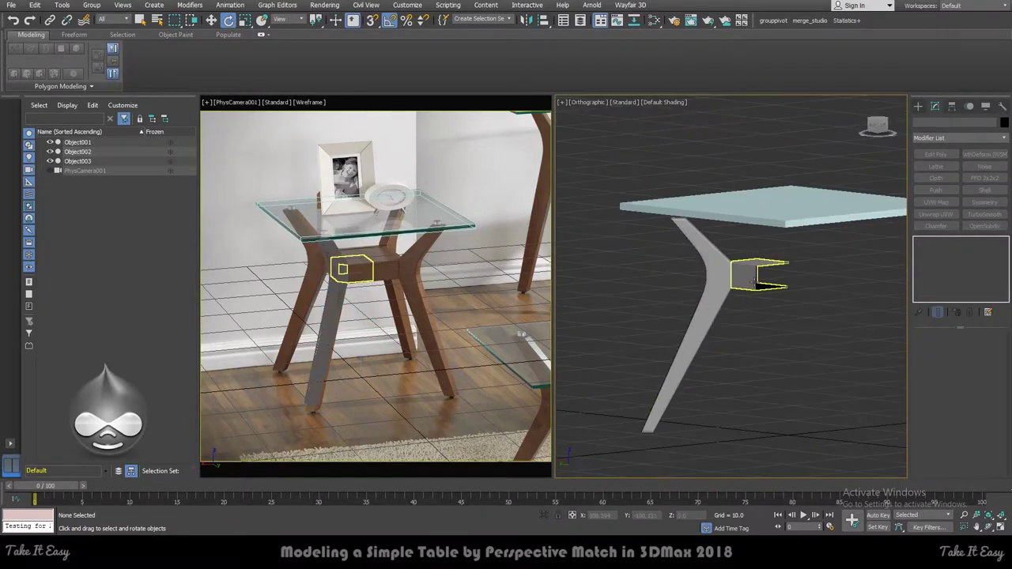
# Isolate Object003 and cap the open hole in its border
pyautogui.hotkey('alt', 'q')
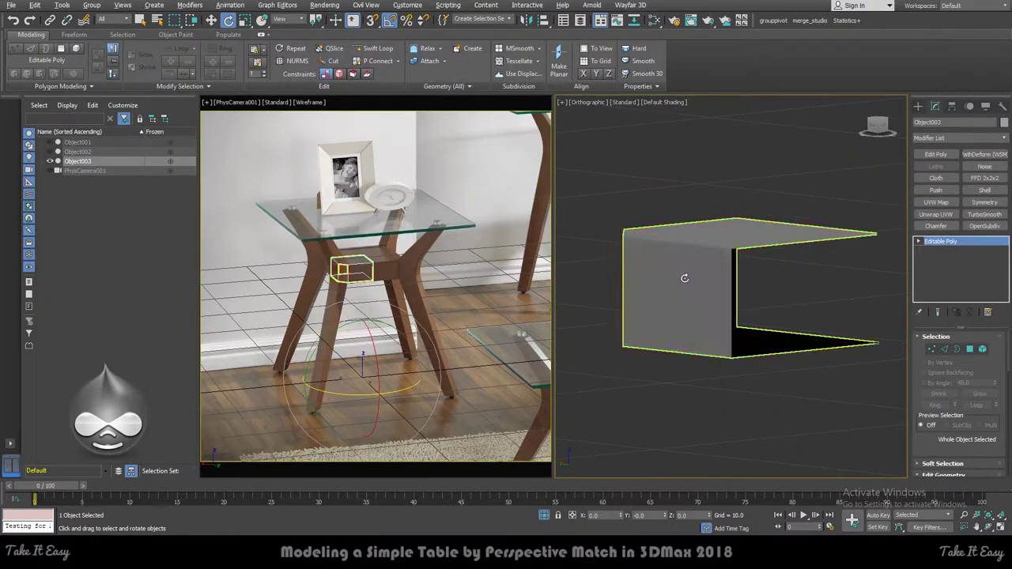
pyautogui.press('3')
pyautogui.click(683, 272)
pyautogui.rightClick(676, 272)
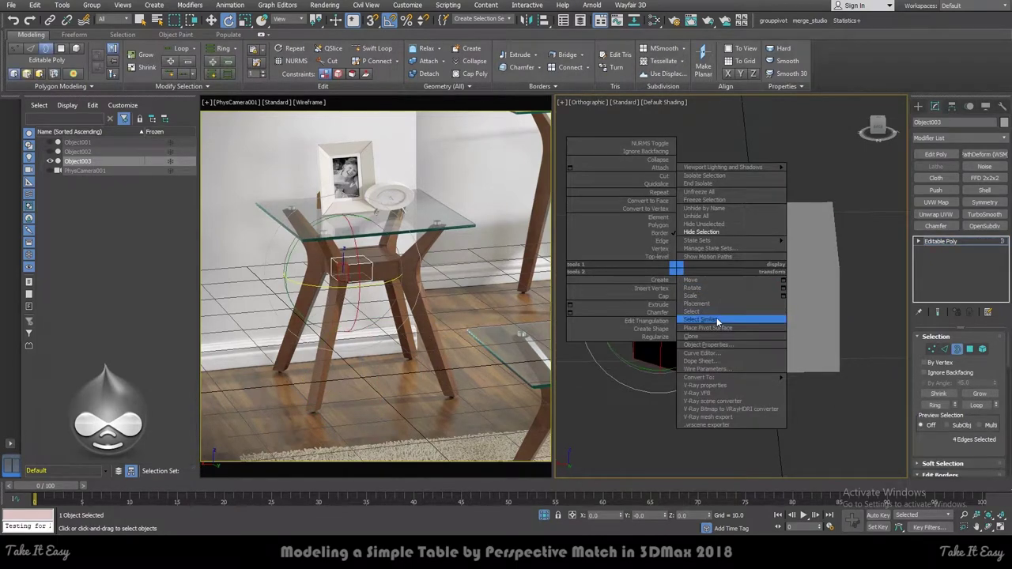
pyautogui.click(661, 297)
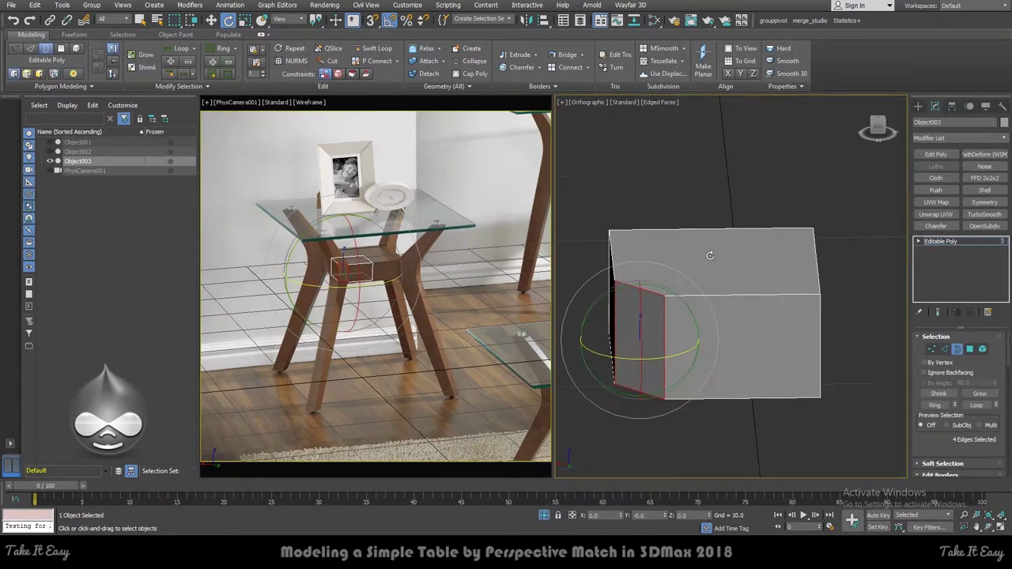
pyautogui.press('t')
pyautogui.press('F4')
# In top view, Shift-rotate the bracket 90° to create 2 rotated copies
pyautogui.scroll(2, 710, 264)
pyautogui.scroll(3, 716, 269)
pyautogui.press('4')
pyautogui.hotkey('ctrl', 'a')
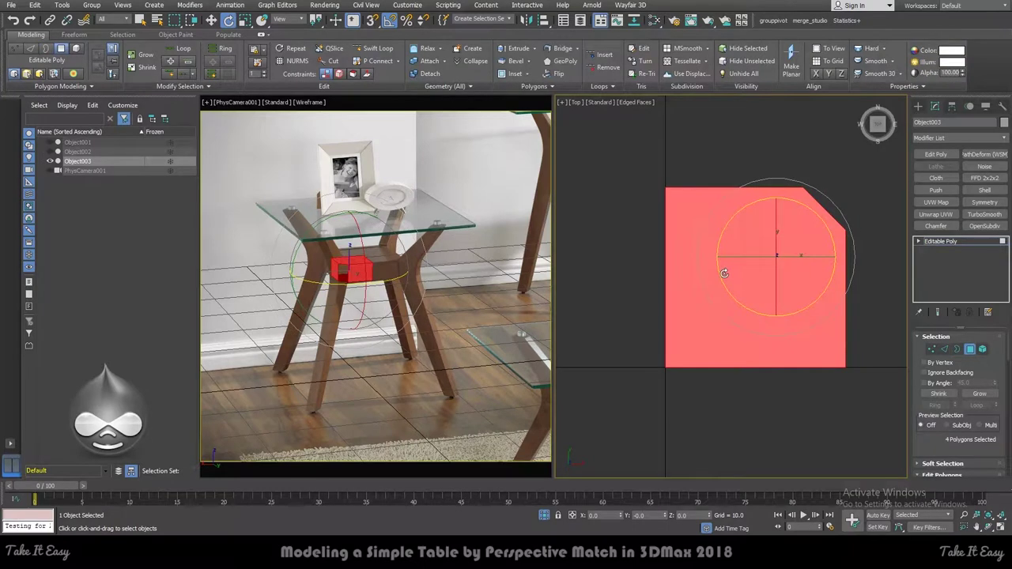
pyautogui.scroll(-2, 725, 274)
pyautogui.press('4')
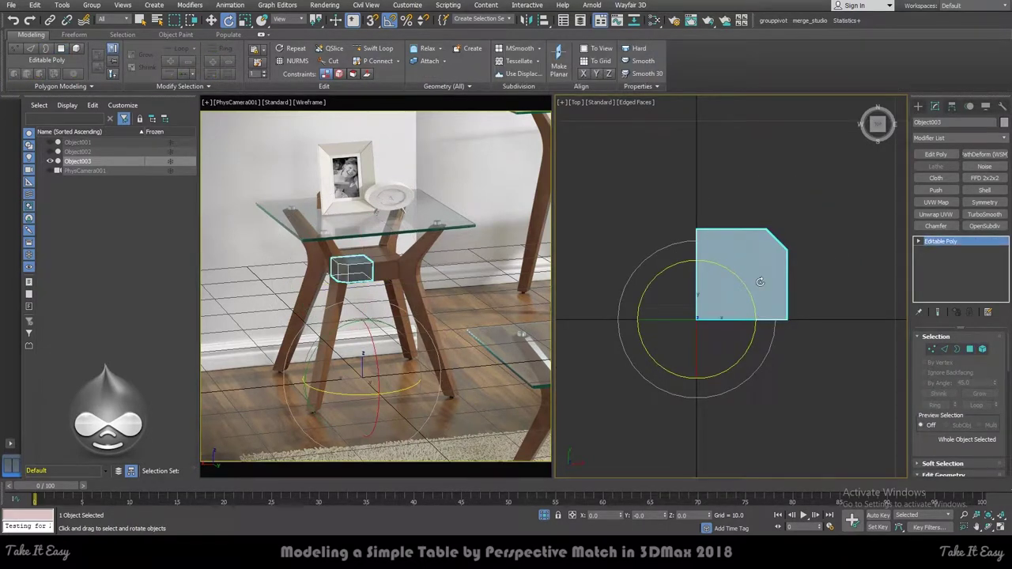
pyautogui.moveTo(746, 291); pyautogui.dragTo(759, 321)
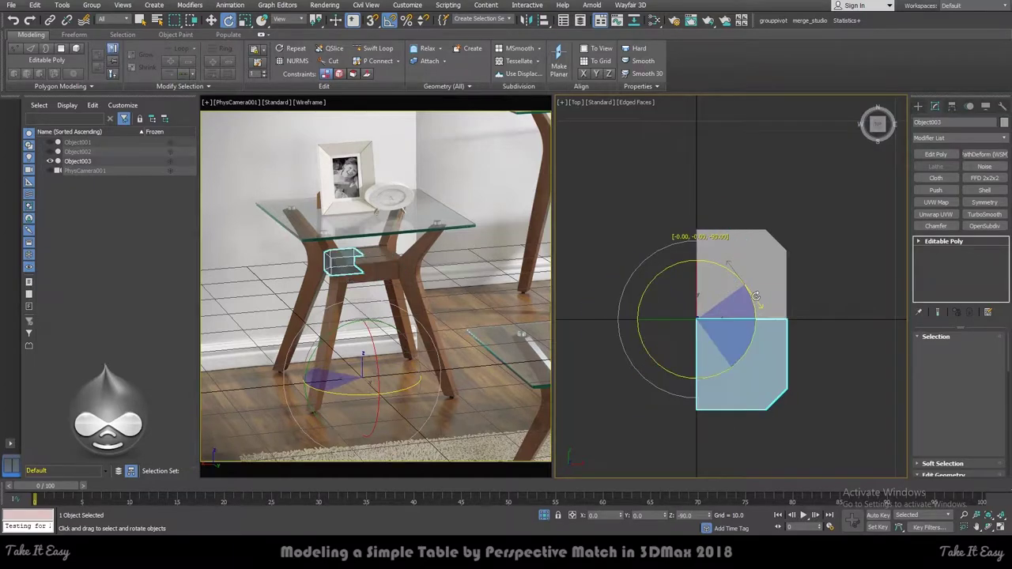
pyautogui.keyDown('shift'); pyautogui.moveTo(759, 321); pyautogui.dragTo(759, 371); pyautogui.keyUp('shift')
pyautogui.write('2')
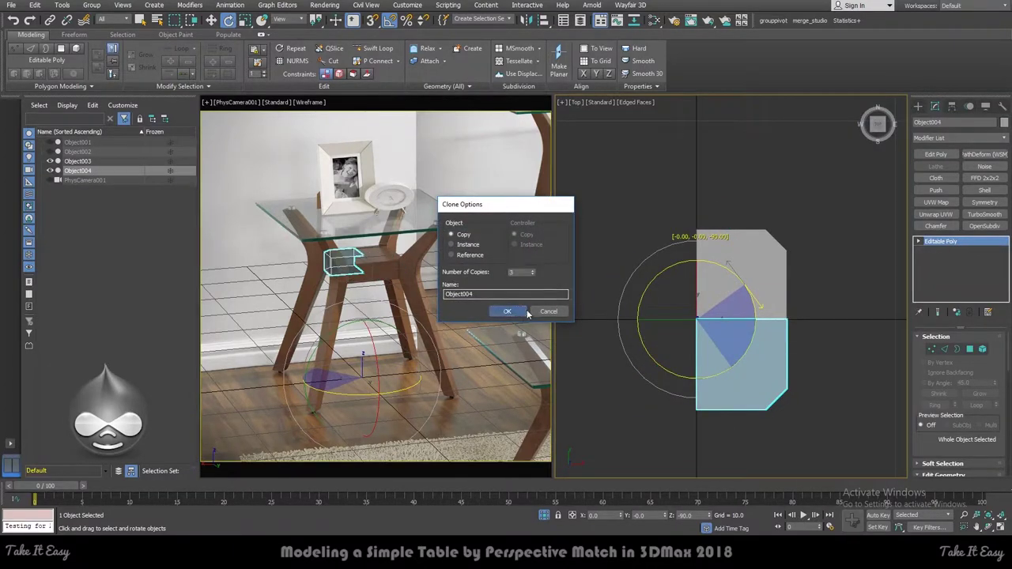
pyautogui.click(506, 311)
# Attach the three quadrant copies into the original Object003 bracket
pyautogui.click(771, 269)
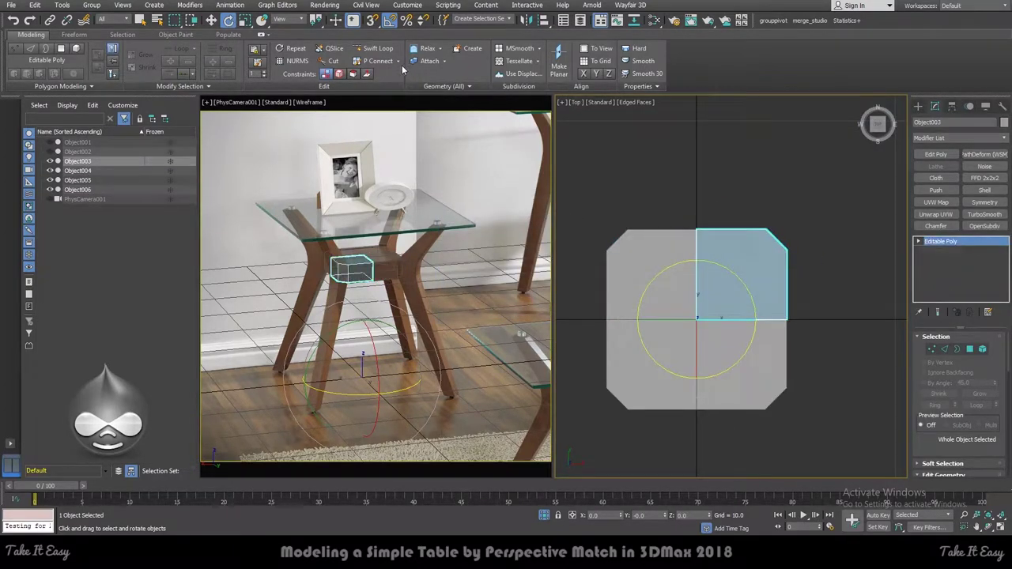
pyautogui.click(427, 61)
pyautogui.click(656, 269)
pyautogui.click(657, 364)
pyautogui.click(744, 364)
# Weld all the combined hub's overlapping vertices, reducing 40 vertices to 26
pyautogui.press('1')
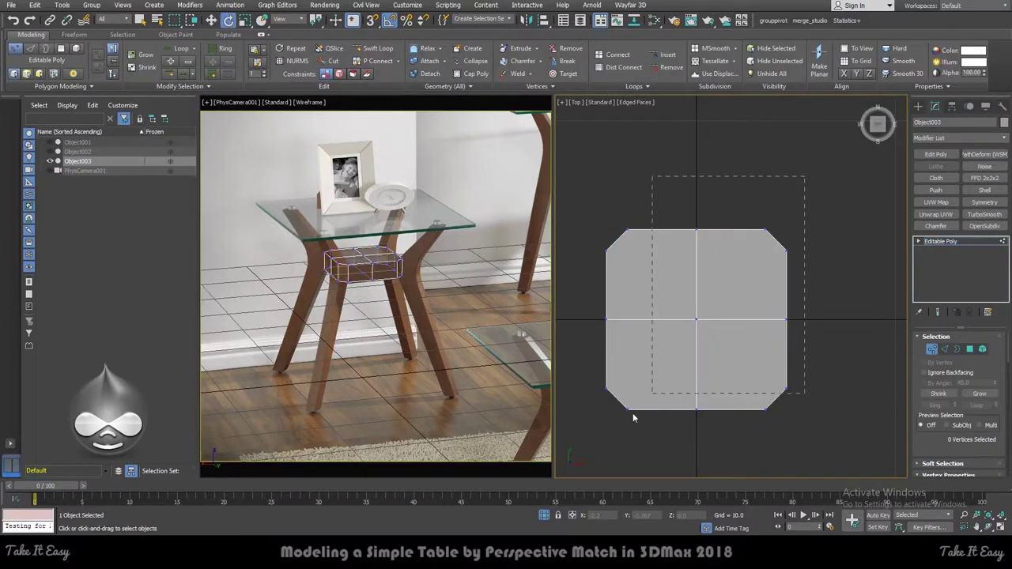
pyautogui.hotkey('ctrl', 'a')
pyautogui.keyDown('alt'); pyautogui.moveTo(676, 373); pyautogui.dragTo(711, 348, button='middle'); pyautogui.keyUp('alt')
pyautogui.scroll(-2, 943, 398)
pyautogui.rightClick(735, 346)
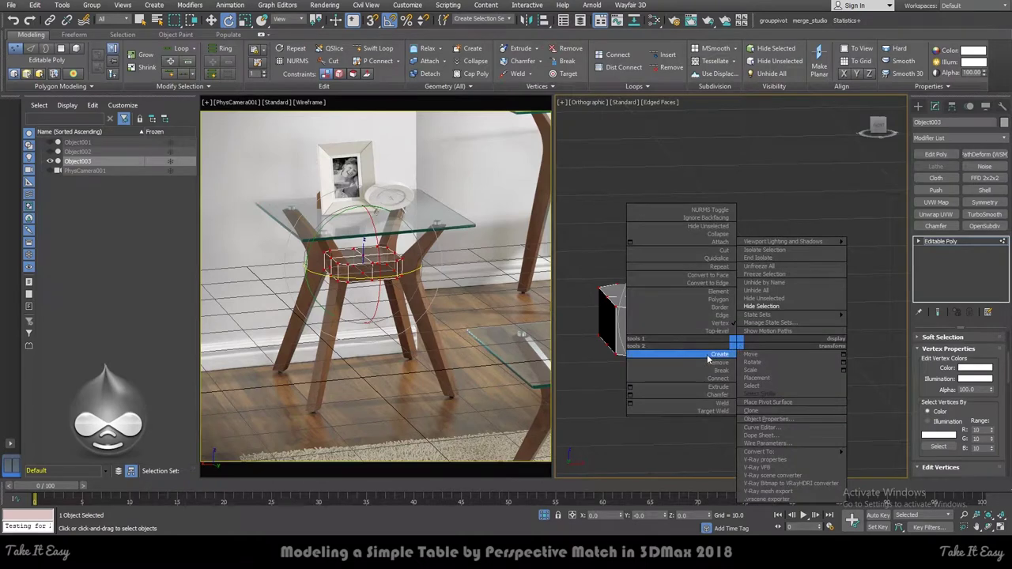
pyautogui.click(884, 359)
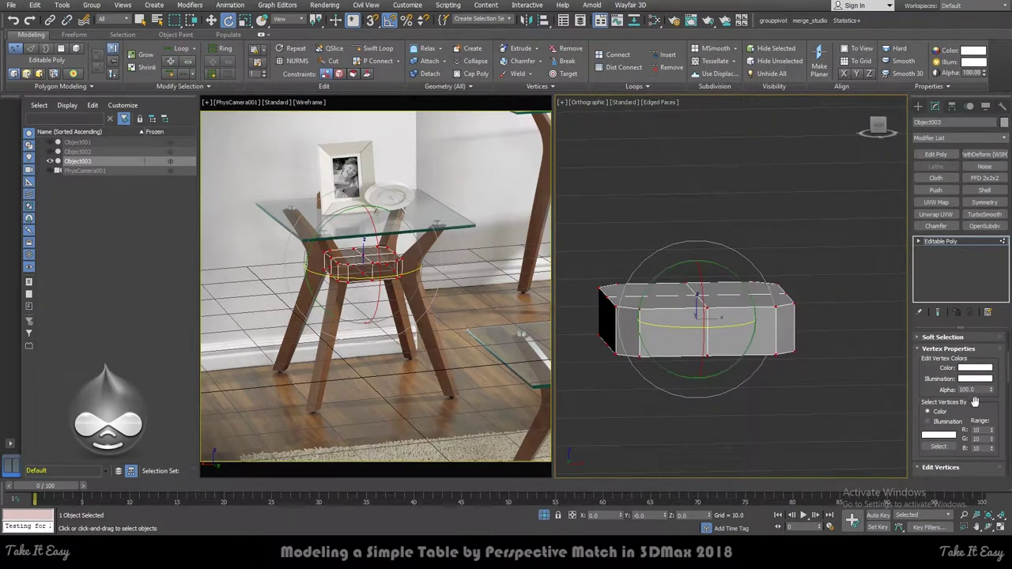
pyautogui.scroll(1, 977, 404)
pyautogui.rightClick(642, 316)
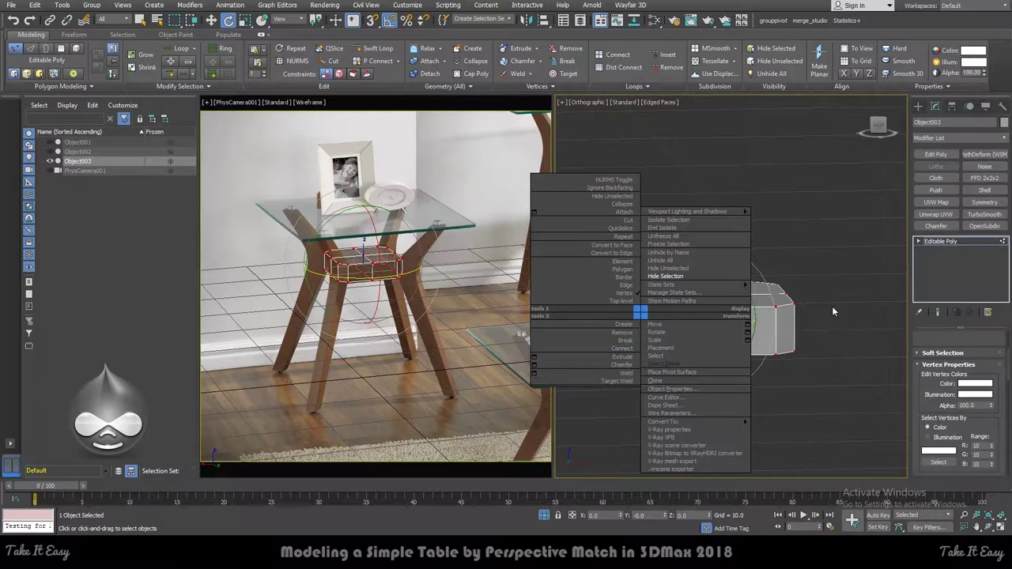
pyautogui.click(548, 374)
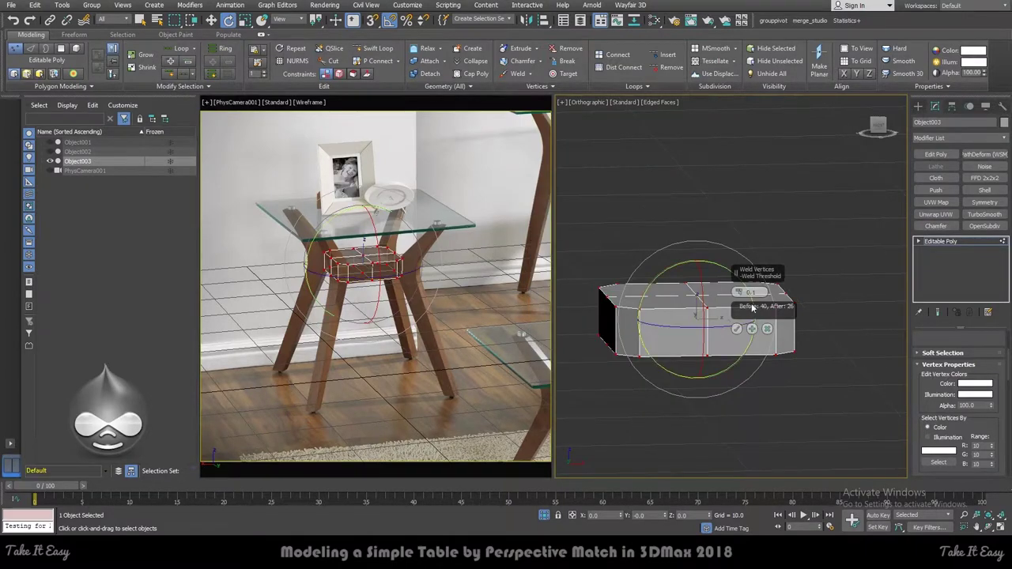
pyautogui.click(736, 328)
# Inset the hub's four top faces by about 0.681 in top view
pyautogui.keyDown('alt'); pyautogui.moveTo(737, 328); pyautogui.dragTo(733, 276, button='middle'); pyautogui.keyUp('alt')
pyautogui.press('4')
pyautogui.click(745, 264)
pyautogui.keyDown('ctrl'); pyautogui.click(745, 341); pyautogui.keyUp('ctrl')
pyautogui.keyDown('ctrl'); pyautogui.click(671, 338); pyautogui.keyUp('ctrl')
pyautogui.keyDown('ctrl'); pyautogui.click(670, 283); pyautogui.keyUp('ctrl')
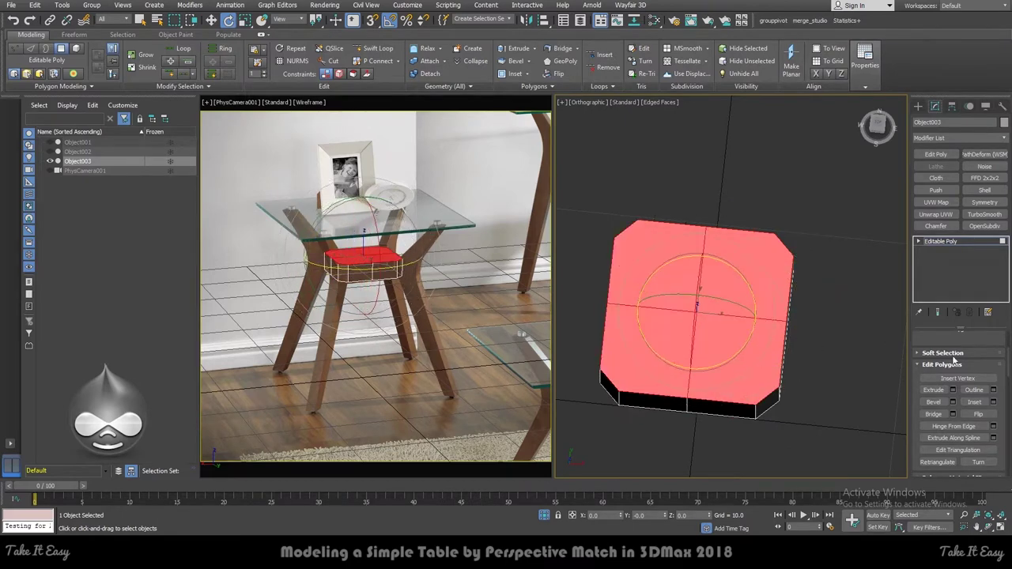
pyautogui.click(994, 401)
pyautogui.press('t')
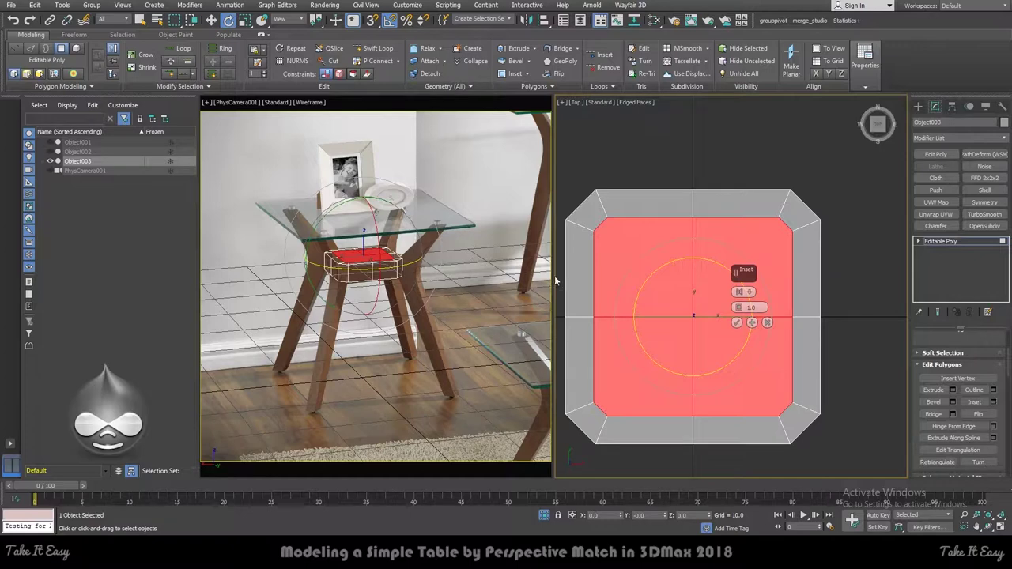
pyautogui.moveTo(740, 315); pyautogui.dragTo(753, 320)
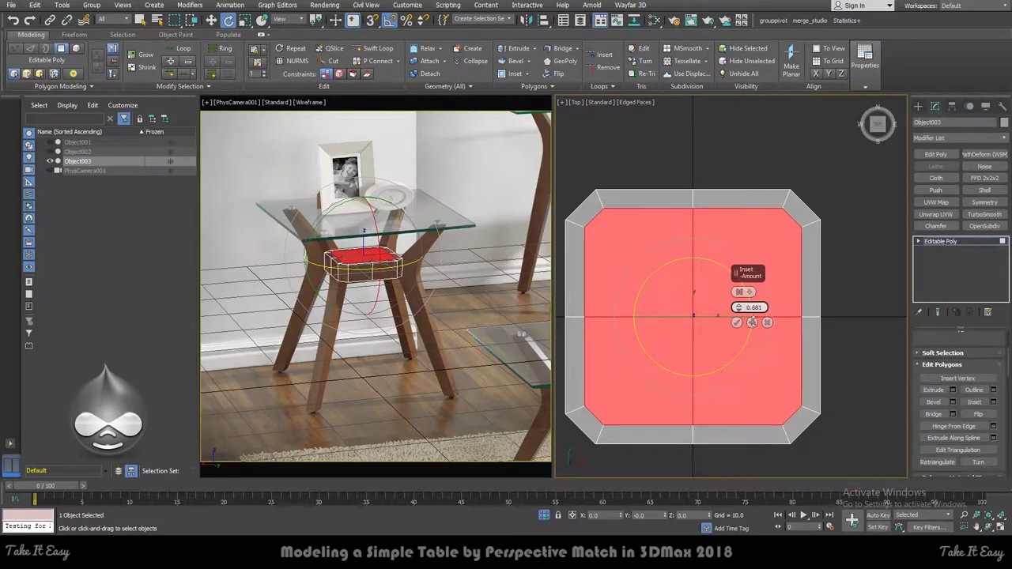
pyautogui.click(736, 322)
# Collapse the inset's top-right corner vertices and bottom-left corner edge into single points
pyautogui.press('1')
pyautogui.moveTo(808, 202); pyautogui.dragTo(776, 231)
pyautogui.hotkey('ctrl', 'alt', 'c')
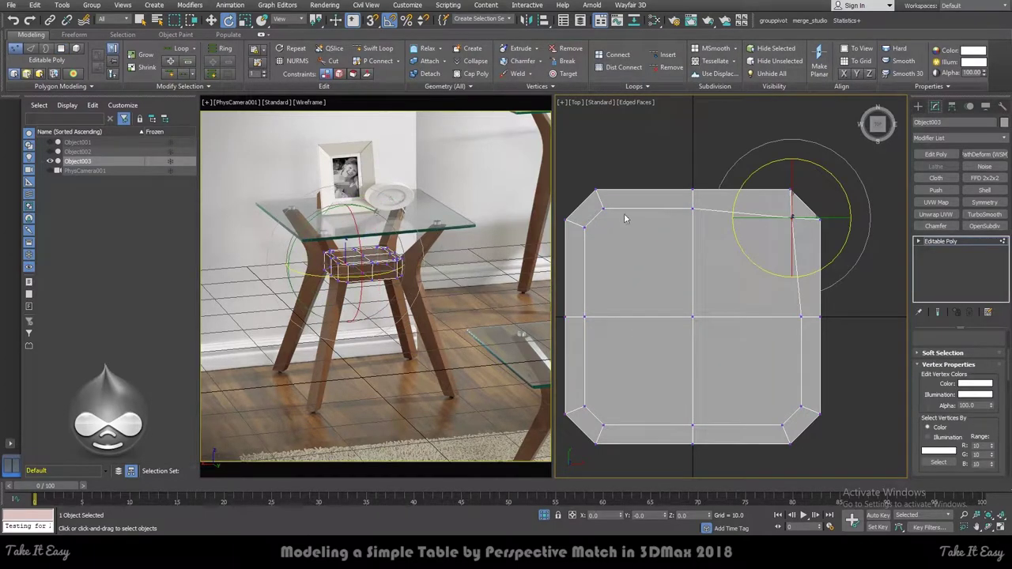
pyautogui.press('2')
pyautogui.click(590, 421)
pyautogui.hotkey('ctrl', 'alt', 'c')
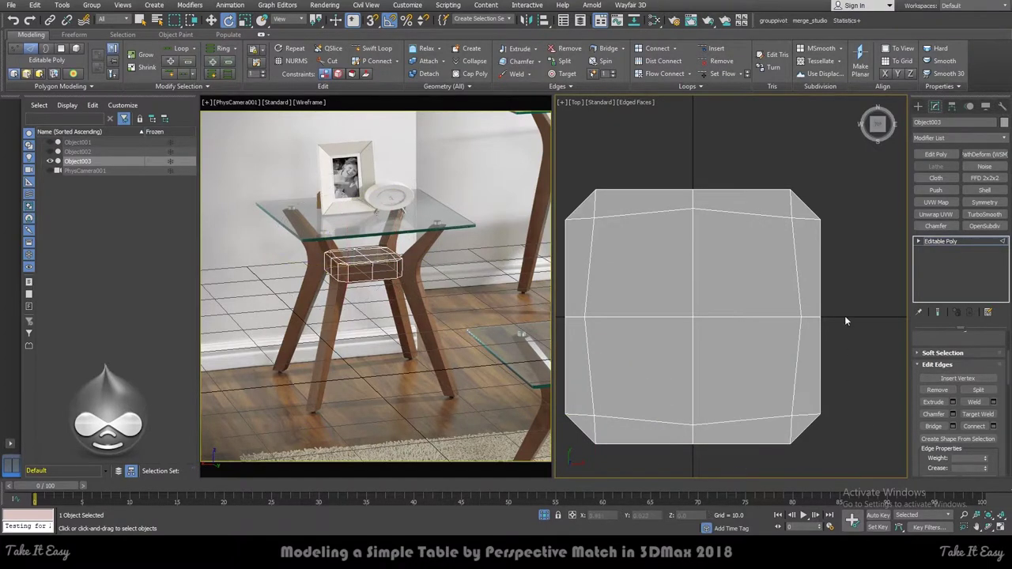
pyautogui.press('1')
# Snap the right and left corner vertex pairs in line with their middle vertices
pyautogui.click(792, 416)
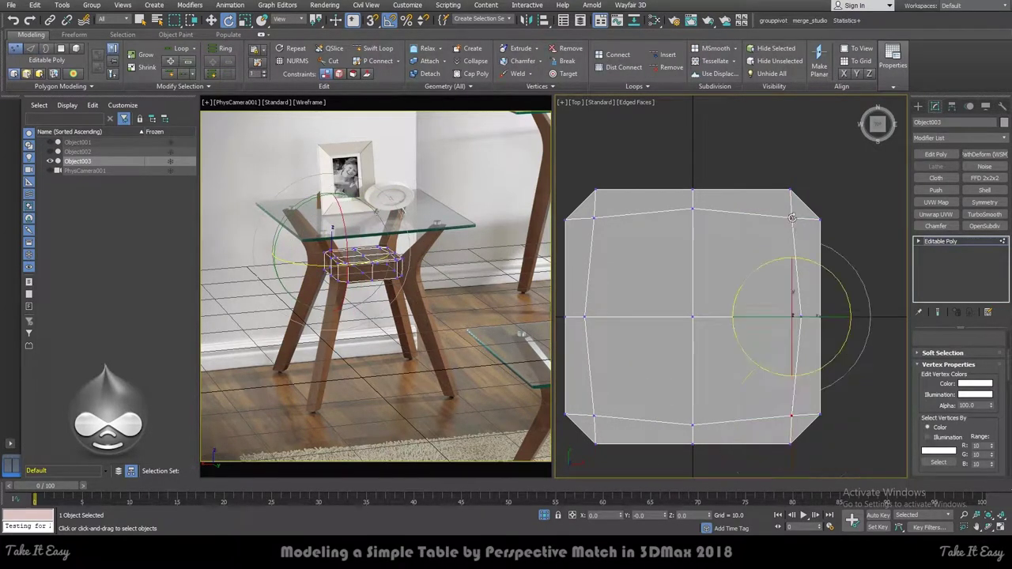
pyautogui.keyDown('ctrl'); pyautogui.click(791, 217); pyautogui.keyUp('ctrl')
pyautogui.press('w')
pyautogui.moveTo(791, 316); pyautogui.dragTo(800, 316)
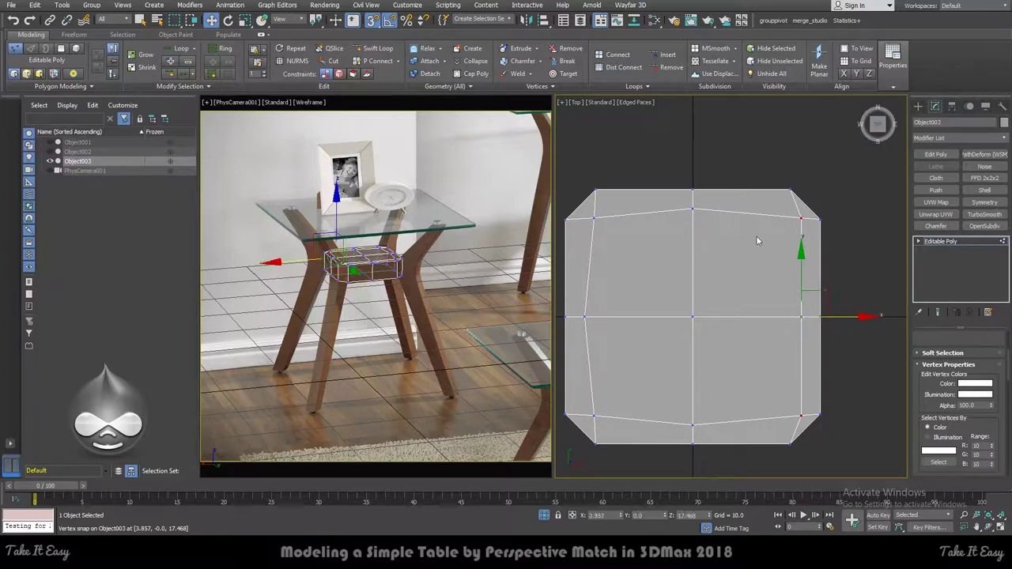
pyautogui.click(594, 218)
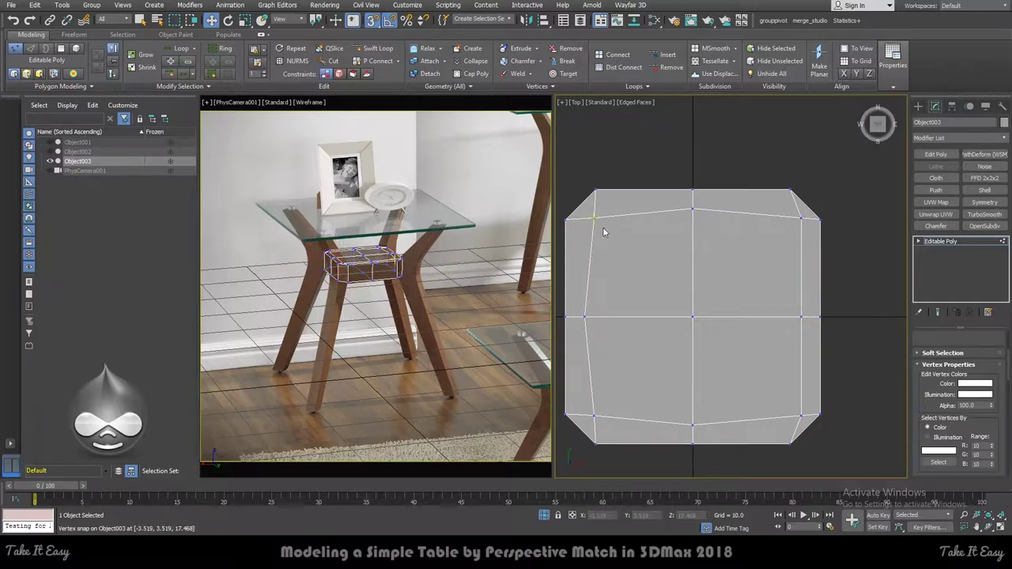
pyautogui.keyDown('ctrl'); pyautogui.click(603, 418); pyautogui.keyUp('ctrl')
pyautogui.moveTo(630, 317); pyautogui.dragTo(584, 317)
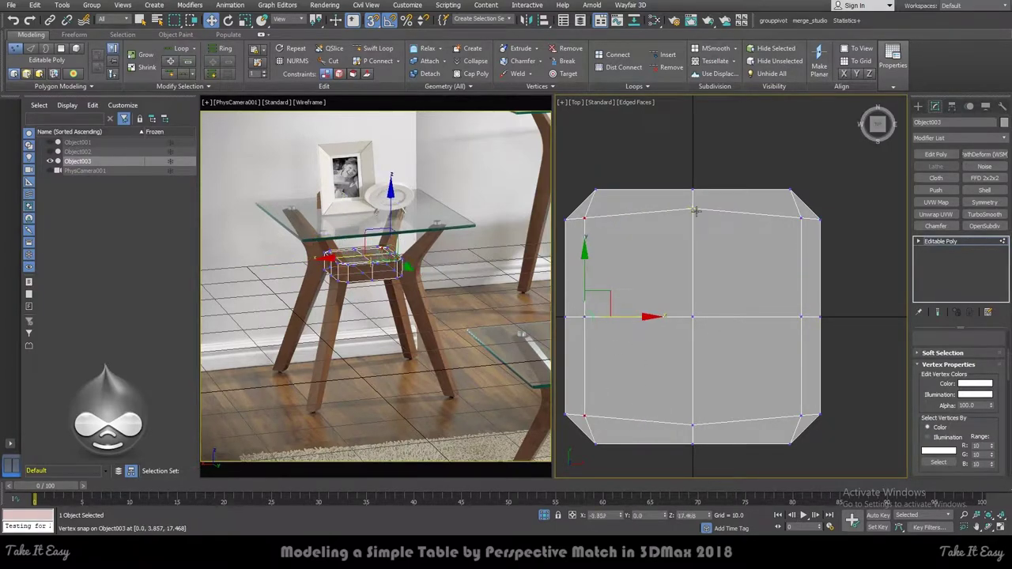
# Try moving the top corner vertices up, then undo the moves
pyautogui.click(800, 215)
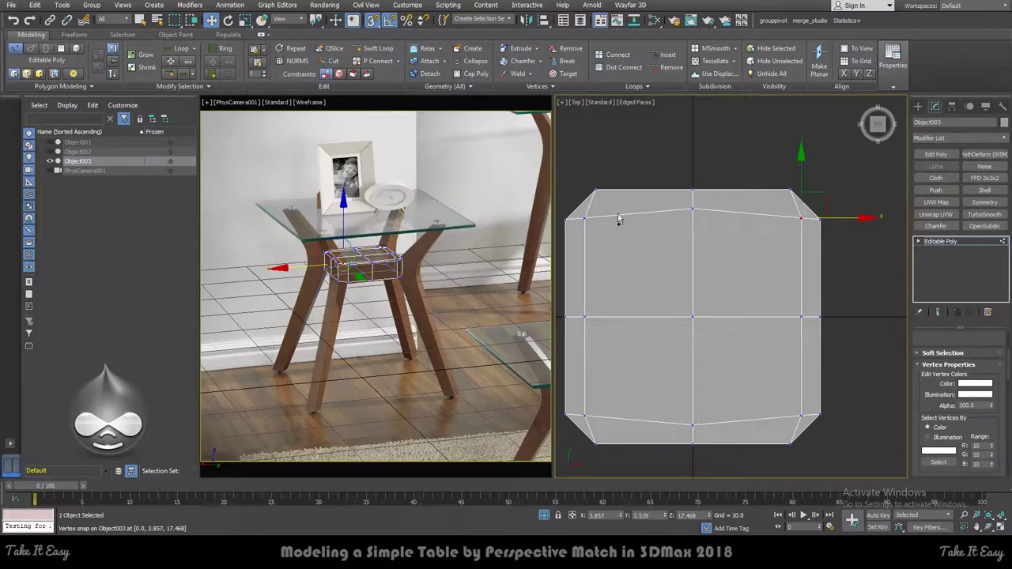
pyautogui.keyDown('ctrl'); pyautogui.click(585, 219); pyautogui.keyUp('ctrl')
pyautogui.moveTo(693, 215); pyautogui.dragTo(691, 203)
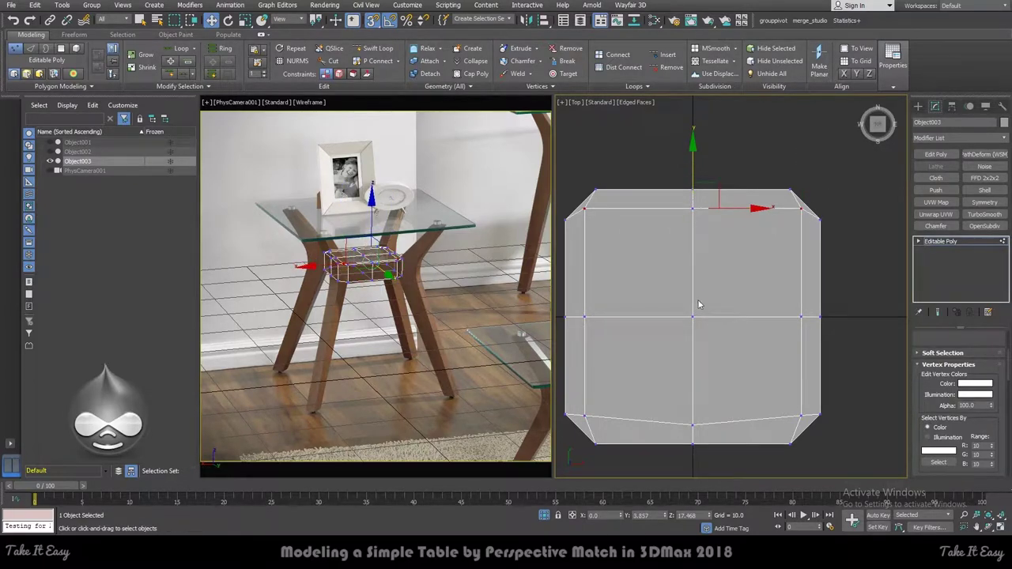
pyautogui.hotkey('ctrl', 'z')
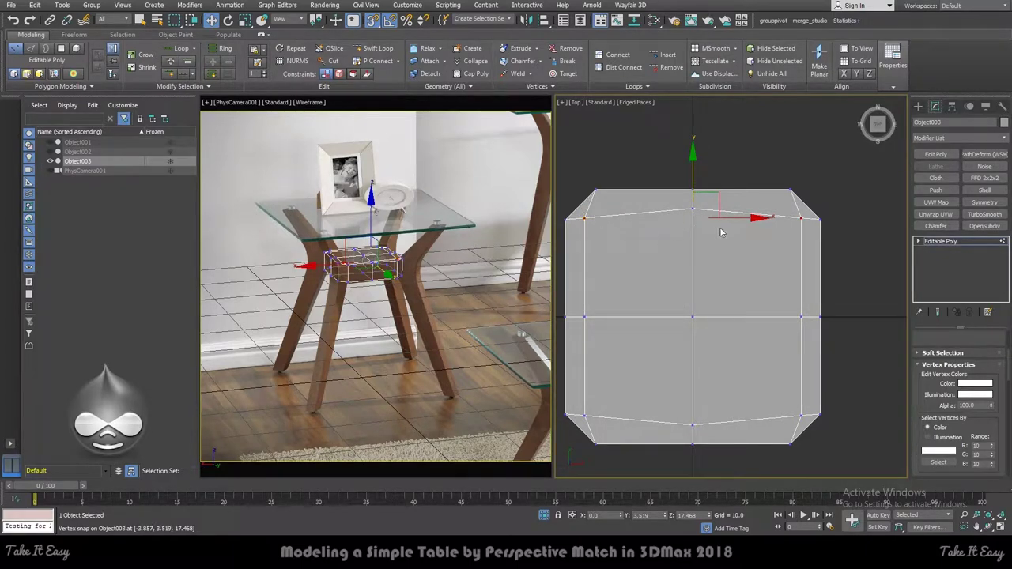
pyautogui.hotkey('ctrl', 'z')
pyautogui.hotkey('ctrl', 'z')
# Nudge the top, left and bottom middle vertices to straighten the hub's edges
pyautogui.click(690, 212)
pyautogui.moveTo(693, 210); pyautogui.dragTo(693, 218)
pyautogui.click(587, 317)
pyautogui.moveTo(587, 318); pyautogui.dragTo(594, 317)
pyautogui.click(694, 424)
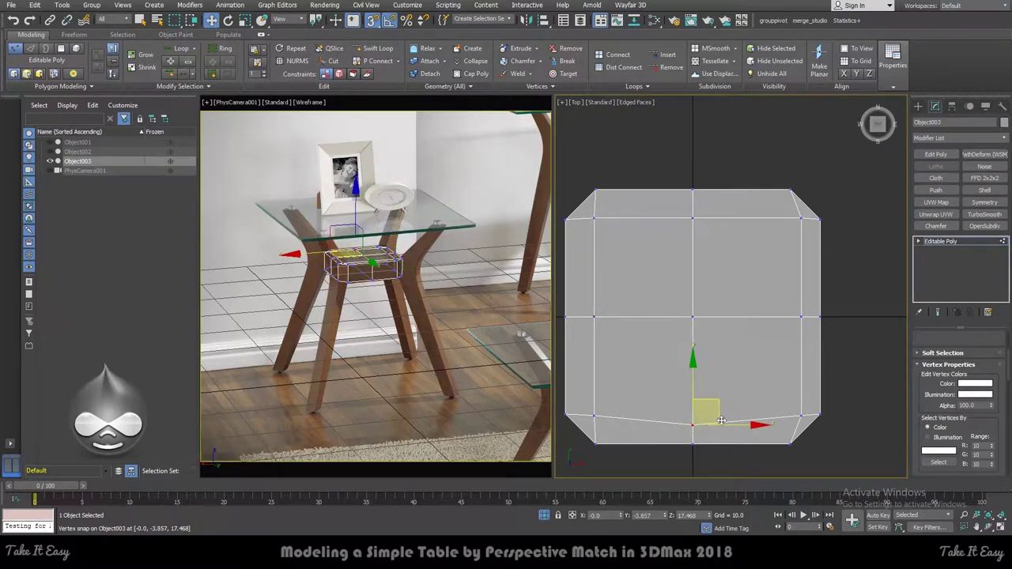
pyautogui.moveTo(721, 420); pyautogui.dragTo(721, 410)
pyautogui.click(802, 415)
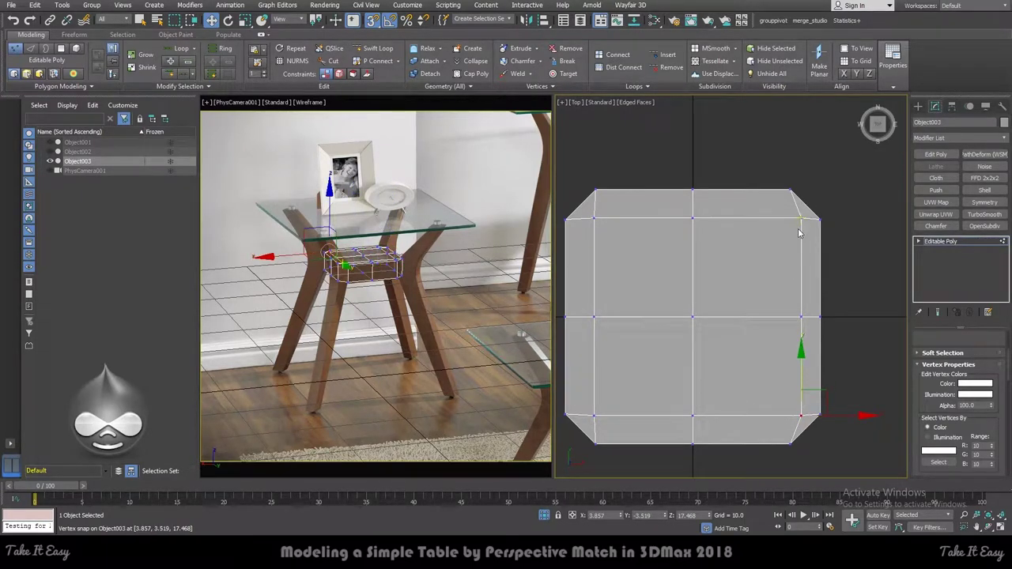
pyautogui.click(800, 318)
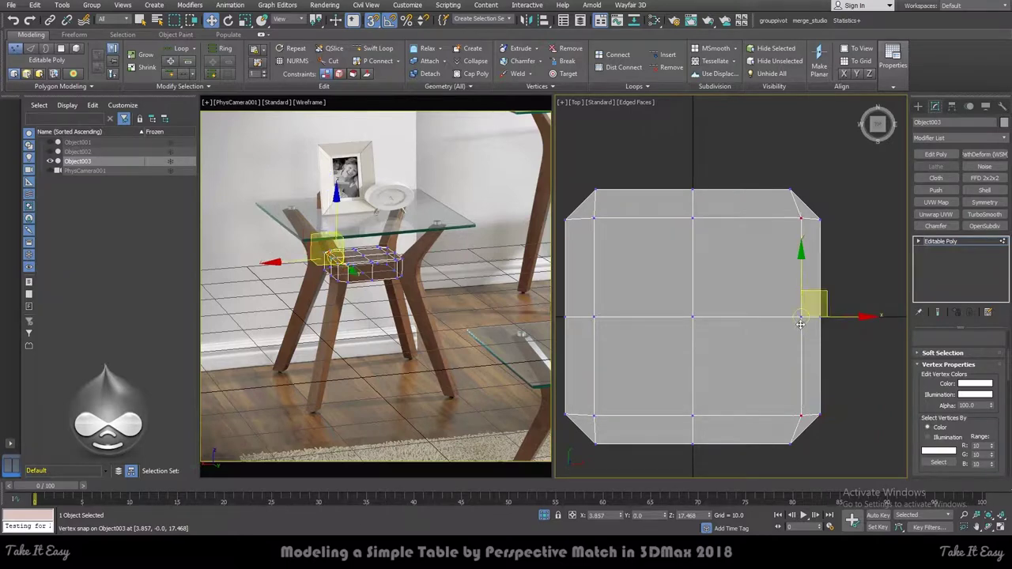
pyautogui.scroll(-3, 800, 318)
pyautogui.press('4')
pyautogui.hotkey('ctrl', 'a')
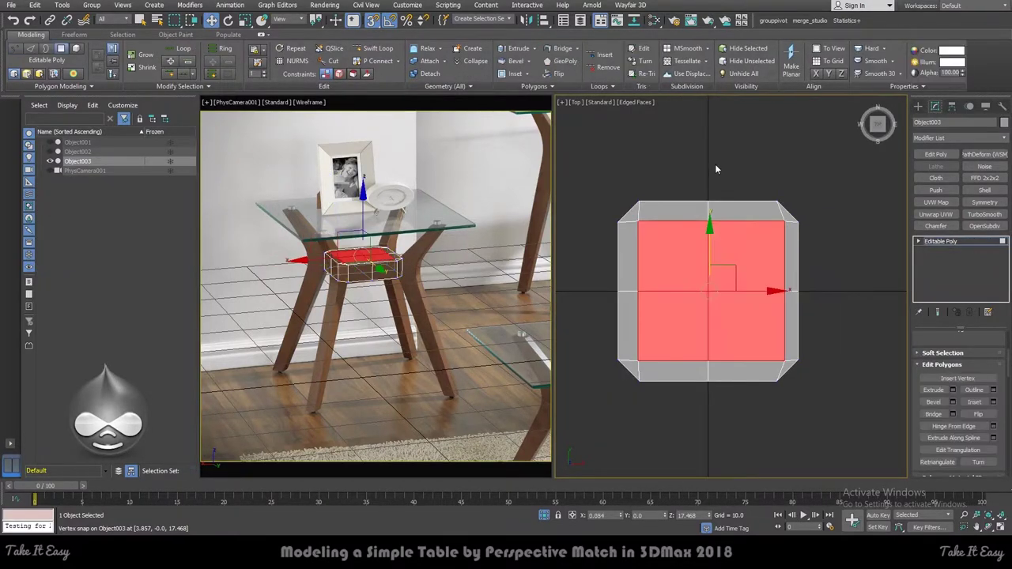
# Scale the centre 2x2 block of top faces up to 101%
pyautogui.click(715, 162)
pyautogui.press('1')
pyautogui.scroll(2, 707, 218)
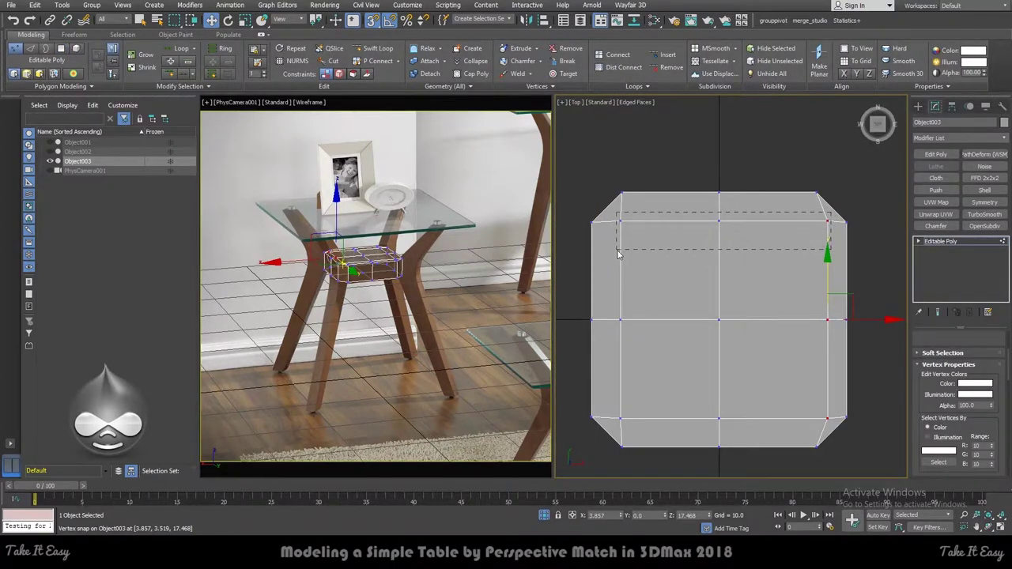
pyautogui.moveTo(619, 253); pyautogui.dragTo(619, 255)
pyautogui.press('4')
pyautogui.click(678, 260)
pyautogui.keyDown('ctrl'); pyautogui.click(674, 343); pyautogui.keyUp('ctrl')
pyautogui.keyDown('ctrl'); pyautogui.click(771, 364); pyautogui.keyUp('ctrl')
pyautogui.keyDown('ctrl'); pyautogui.click(772, 298); pyautogui.keyUp('ctrl')
pyautogui.moveTo(732, 307); pyautogui.dragTo(734, 308)
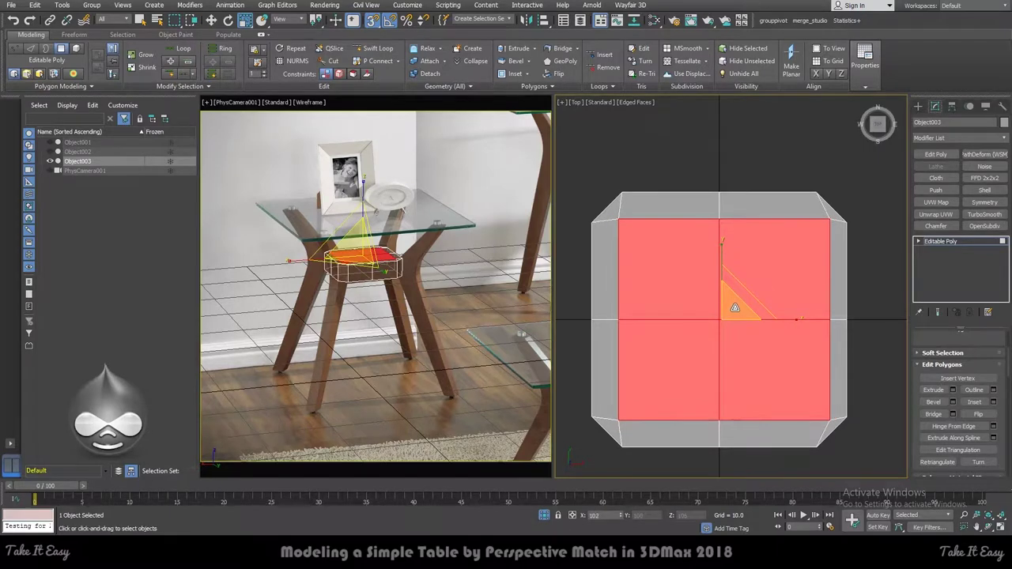
# Delete the hub's right half and bottom-left quarter, keeping the top-left quarter
pyautogui.press('4')
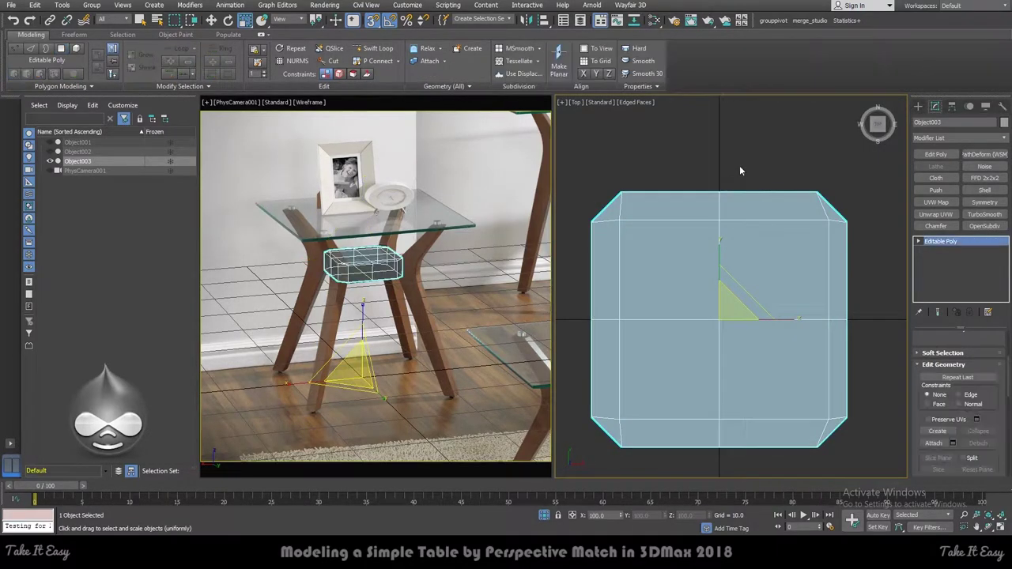
pyautogui.press('4')
pyautogui.moveTo(733, 153); pyautogui.dragTo(869, 466)
pyautogui.press('Delete')
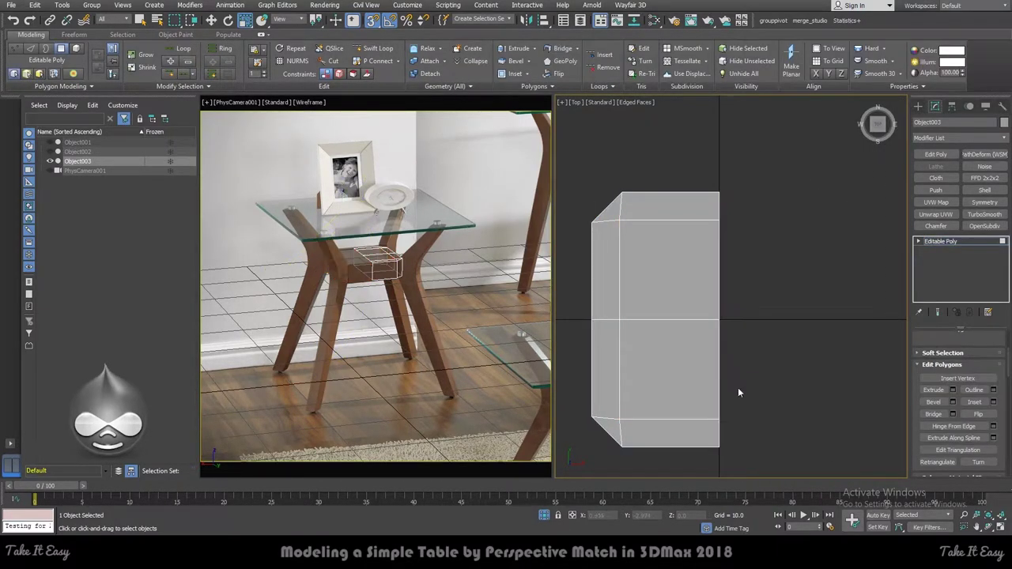
pyautogui.moveTo(732, 398); pyautogui.dragTo(577, 462)
pyautogui.press('Delete')
# Extrude a face of the remaining quarter by a small height
pyautogui.press('4')
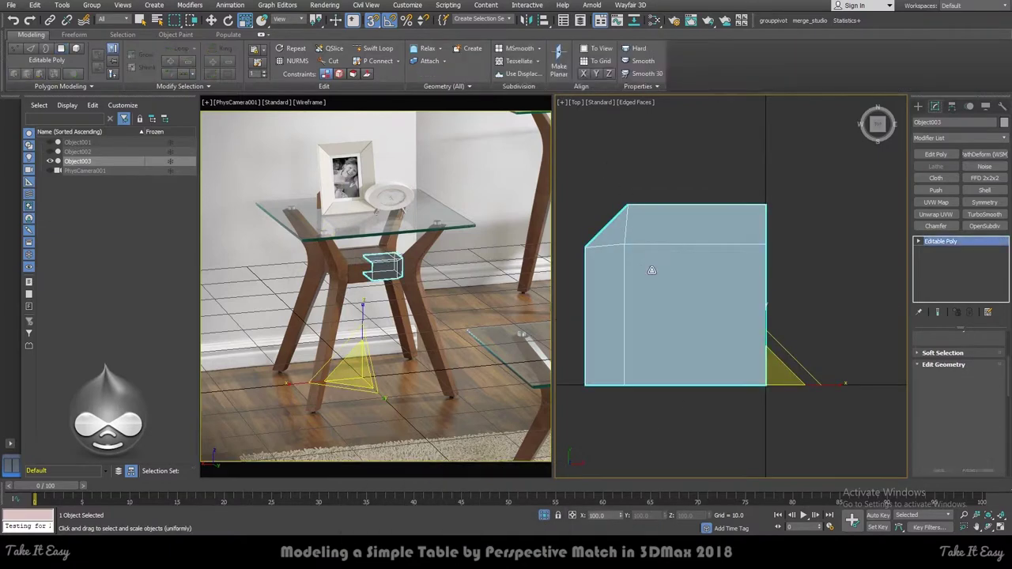
pyautogui.press('4')
pyautogui.click(646, 271)
pyautogui.keyDown('alt'); pyautogui.moveTo(646, 271); pyautogui.dragTo(637, 207, button='middle'); pyautogui.keyUp('alt')
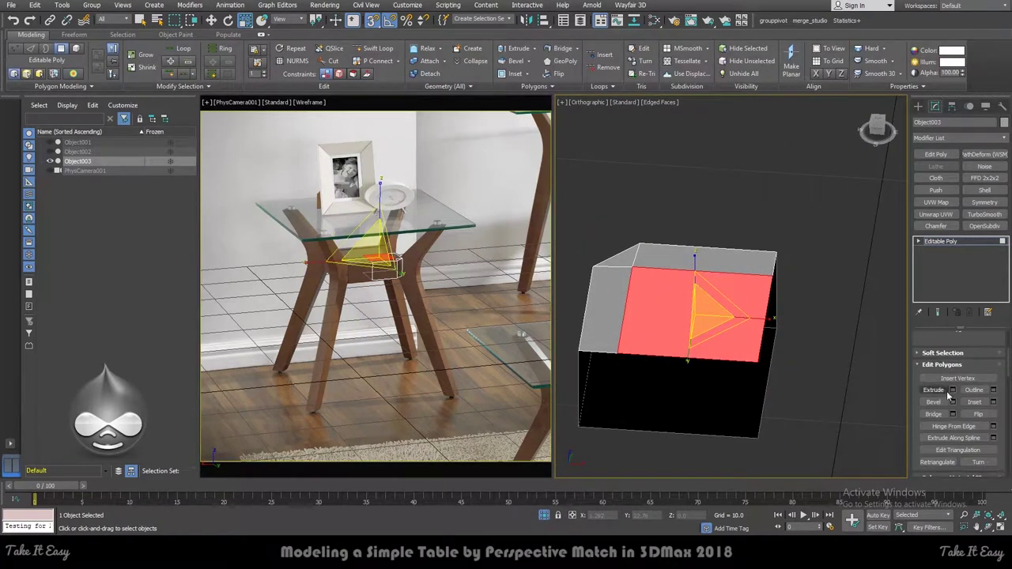
pyautogui.click(953, 390)
pyautogui.rightClick(739, 309)
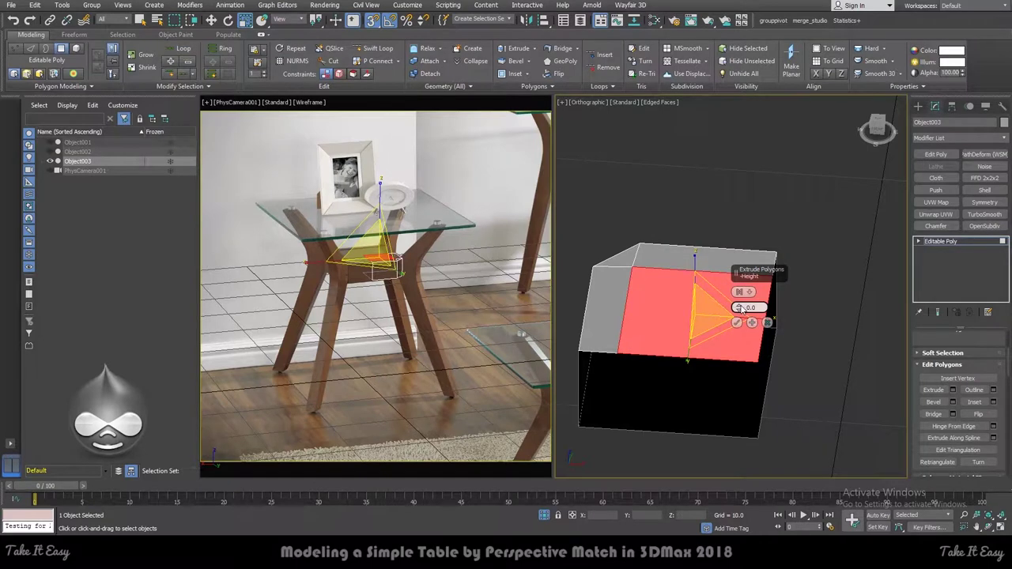
pyautogui.moveTo(739, 308)
pyautogui.mouseDown()
pyautogui.moveTo(744, 302)
pyautogui.moveTo(743, 314)
pyautogui.mouseUp()
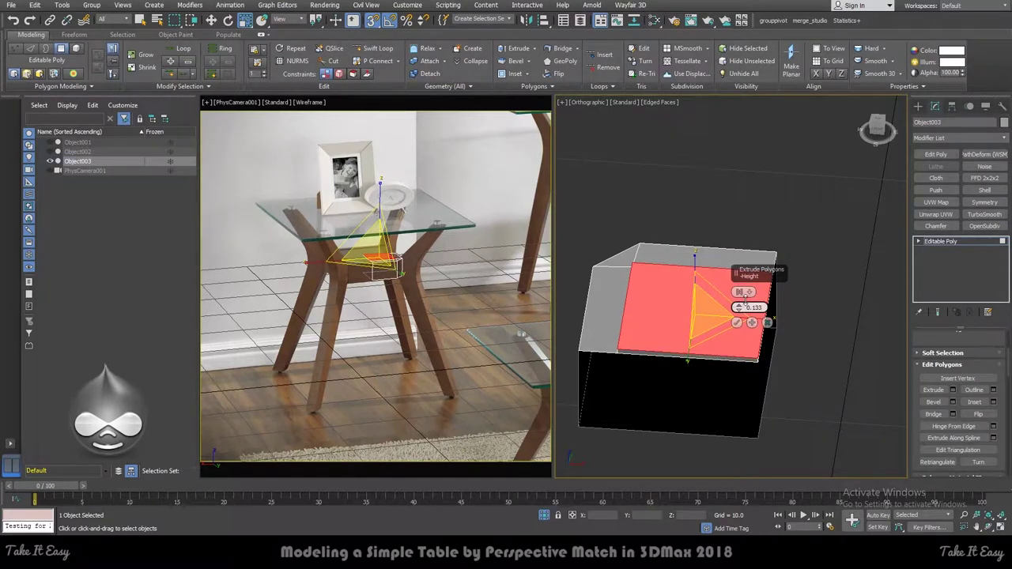
pyautogui.click(737, 322)
# Clear the face selection and activate Swift Loop from the ribbon
pyautogui.moveTo(737, 323)
pyautogui.keyDown('alt'); pyautogui.mouseDown(button='middle')
pyautogui.moveTo(739, 359)
pyautogui.moveTo(764, 323)
pyautogui.moveTo(695, 341)
pyautogui.moveTo(677, 287)
pyautogui.moveTo(707, 285)
pyautogui.moveTo(645, 286)
pyautogui.moveTo(698, 357)
pyautogui.moveTo(683, 333)
pyautogui.moveTo(667, 360)
pyautogui.moveTo(680, 347)
pyautogui.moveTo(668, 336)
pyautogui.moveTo(693, 198)
pyautogui.mouseUp(button='middle'); pyautogui.keyUp('alt')
pyautogui.press('3')
pyautogui.press('4')
pyautogui.click(712, 332)
pyautogui.click(378, 49)
pyautogui.scroll(5, 673, 326)
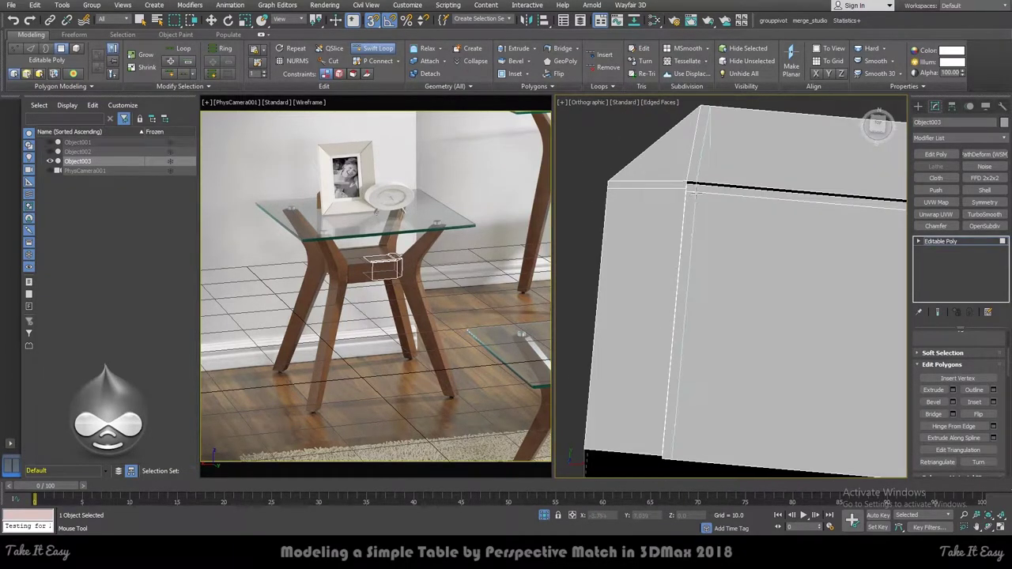
# Add Swift Loop edge loops near the block's bottom and near its front corner
pyautogui.scroll(-5, 691, 197)
pyautogui.keyDown('alt'); pyautogui.moveTo(690, 198); pyautogui.dragTo(825, 181, button='middle'); pyautogui.keyUp('alt')
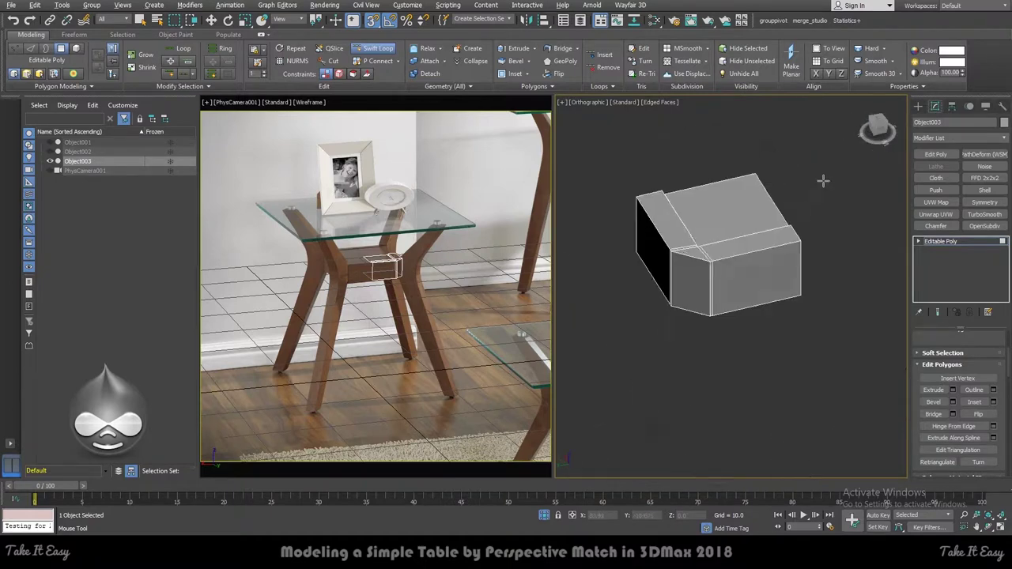
pyautogui.scroll(3, 701, 273)
pyautogui.scroll(3, 700, 273)
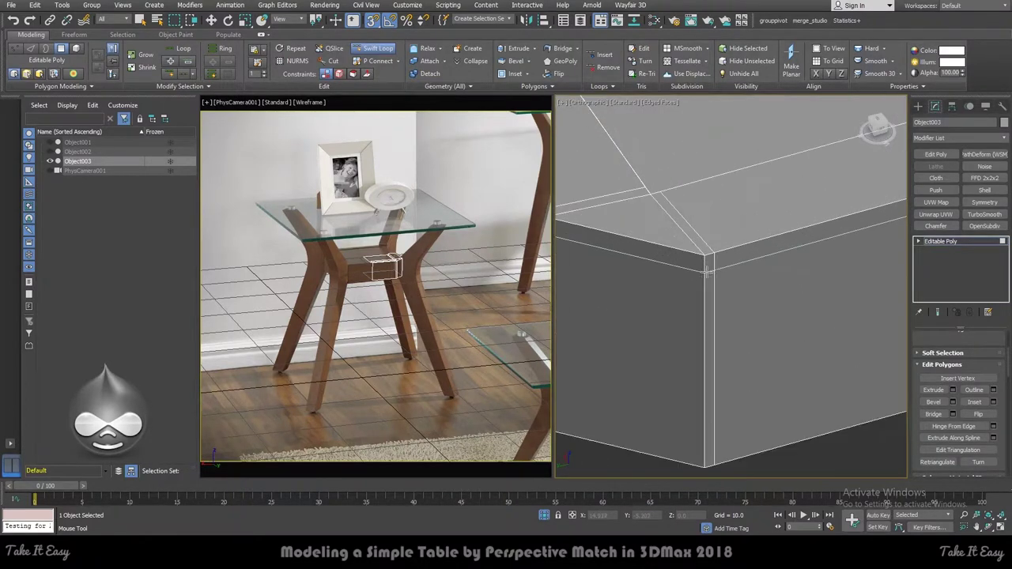
pyautogui.scroll(-3, 723, 317)
pyautogui.click(723, 342)
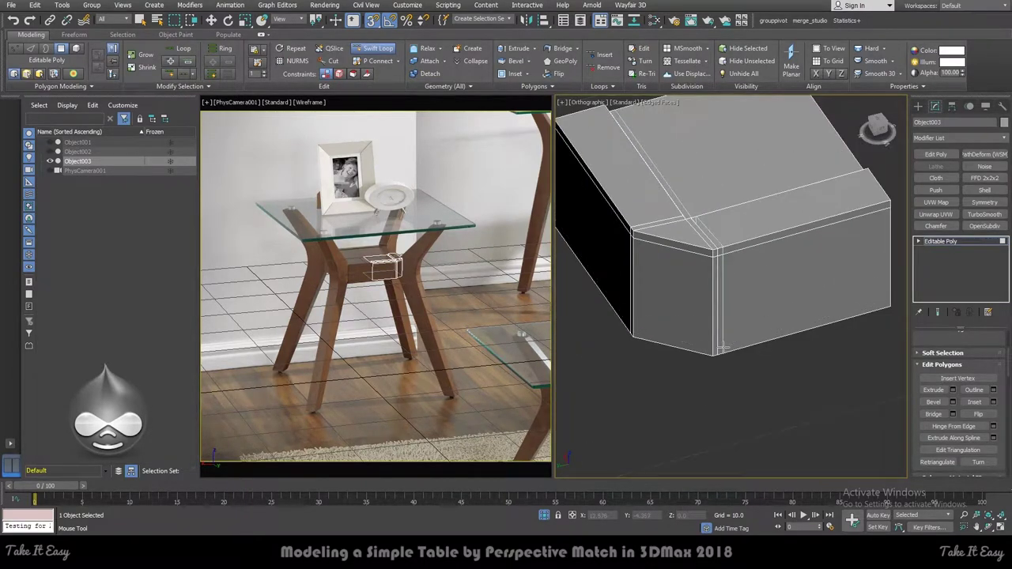
pyautogui.click(707, 251)
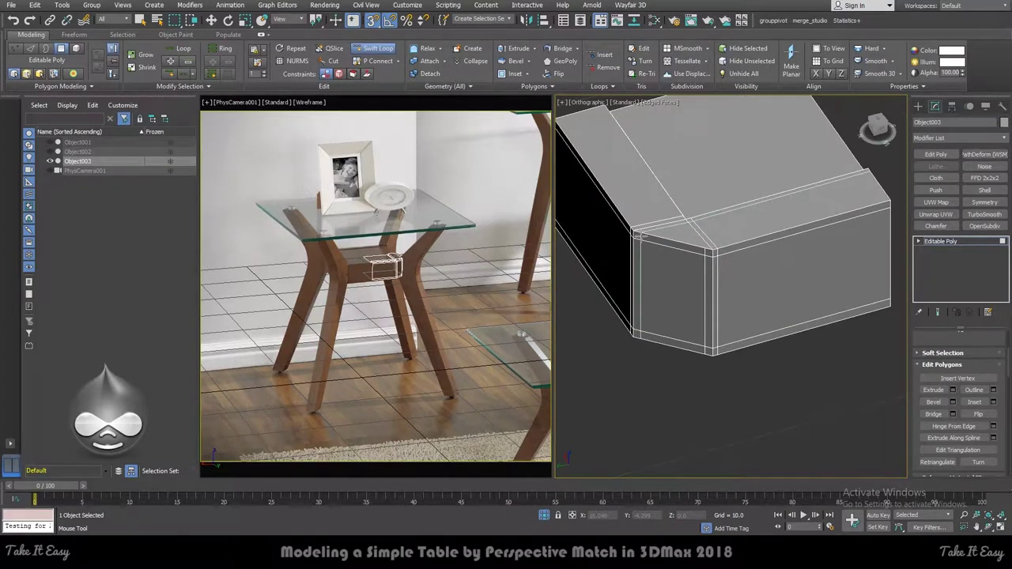
pyautogui.scroll(3, 696, 242)
pyautogui.scroll(-3, 696, 241)
# Orbit around the block to check the new loops on its top face
pyautogui.keyDown('alt'); pyautogui.moveTo(712, 242); pyautogui.dragTo(729, 247, button='middle'); pyautogui.keyUp('alt')
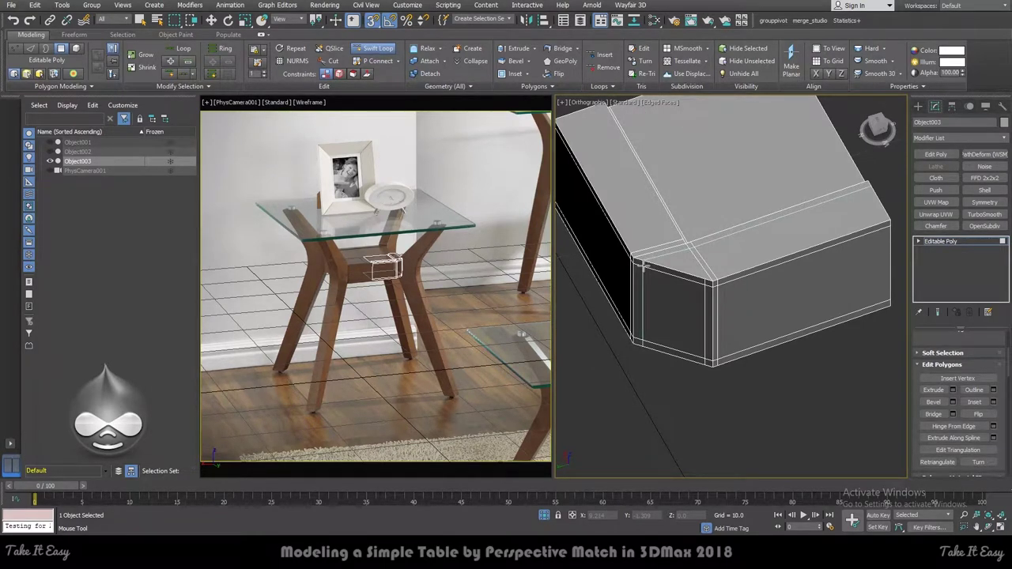
pyautogui.moveTo(642, 264)
pyautogui.keyDown('alt'); pyautogui.mouseDown(button='middle')
pyautogui.moveTo(656, 235)
pyautogui.moveTo(733, 271)
pyautogui.mouseUp(button='middle'); pyautogui.keyUp('alt')
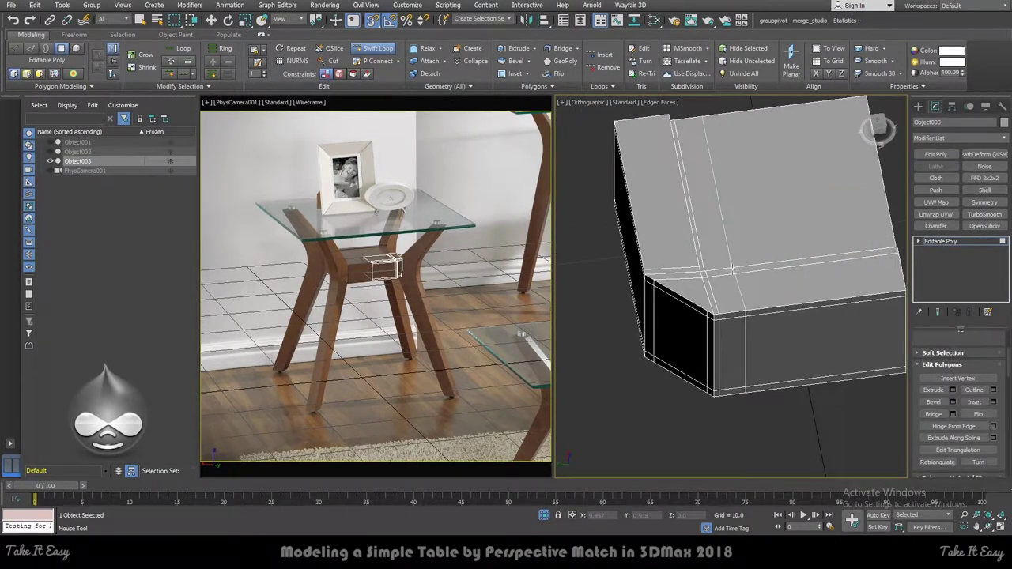
pyautogui.press('w')
pyautogui.scroll(-3, 733, 270)
pyautogui.moveTo(743, 230)
pyautogui.keyDown('alt'); pyautogui.mouseDown(button='middle')
pyautogui.moveTo(669, 249)
pyautogui.moveTo(788, 213)
pyautogui.moveTo(704, 245)
pyautogui.mouseUp(button='middle'); pyautogui.keyUp('alt')
pyautogui.scroll(2, 704, 244)
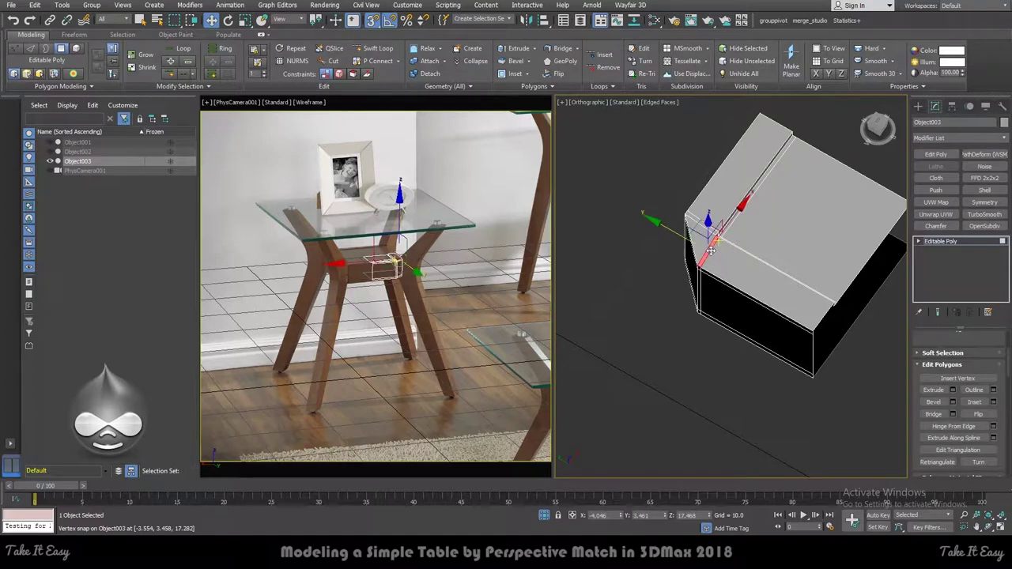
# Inset the two slanted chamfer strip faces of the hub block
pyautogui.press('4')
pyautogui.press('4')
pyautogui.click(715, 247)
pyautogui.keyDown('alt'); pyautogui.moveTo(726, 231); pyautogui.dragTo(732, 215, button='middle'); pyautogui.keyUp('alt')
pyautogui.keyDown('ctrl'); pyautogui.click(721, 215); pyautogui.keyUp('ctrl')
pyautogui.scroll(3, 732, 215)
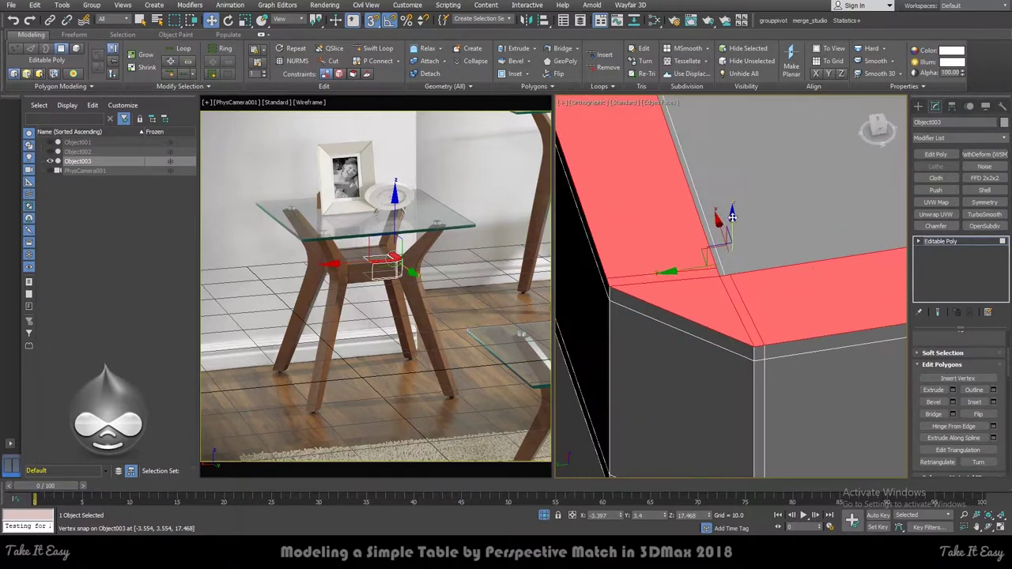
pyautogui.click(993, 402)
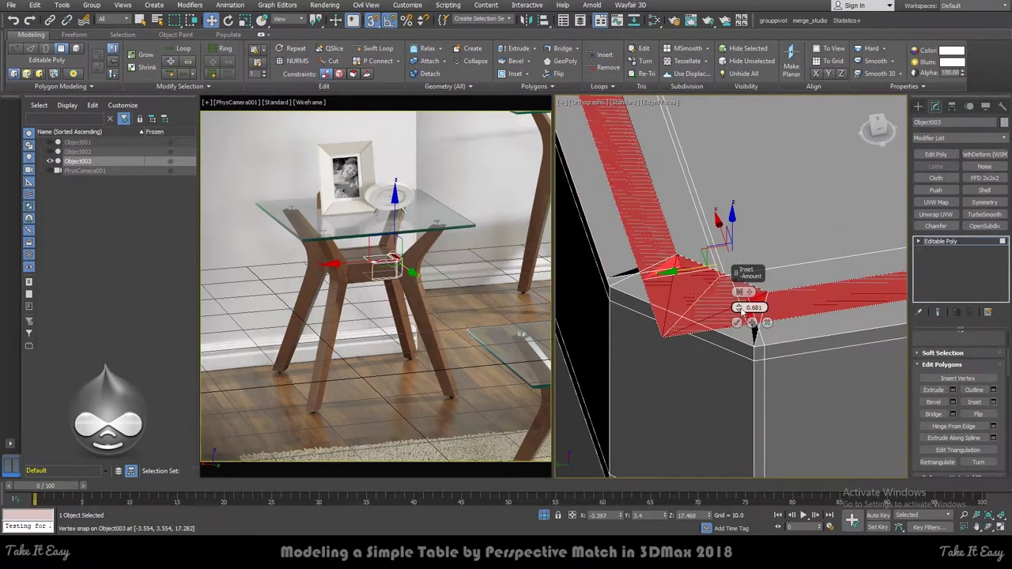
pyautogui.moveTo(741, 311); pyautogui.dragTo(749, 293)
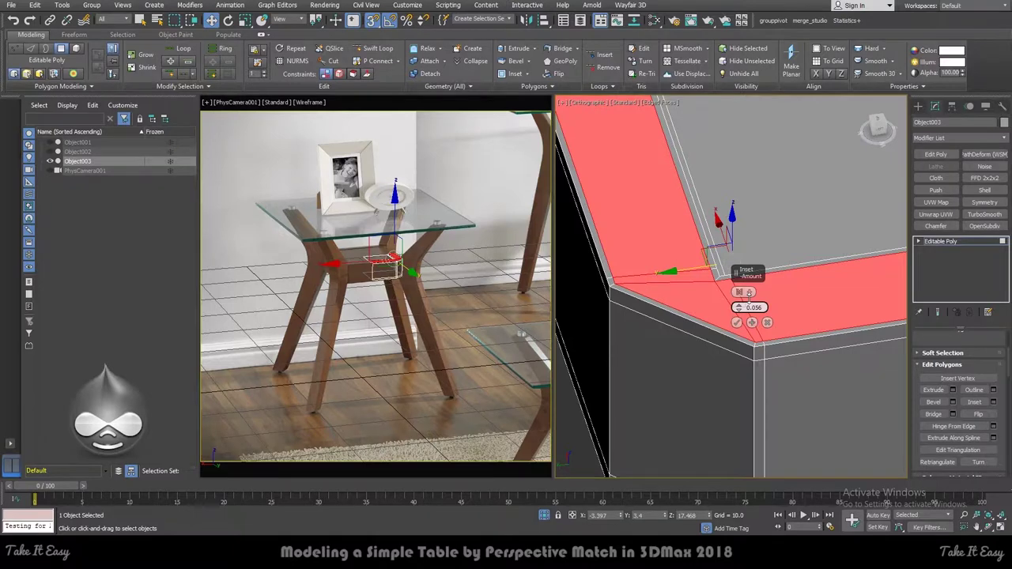
pyautogui.scroll(-4, 663, 242)
pyautogui.click(766, 321)
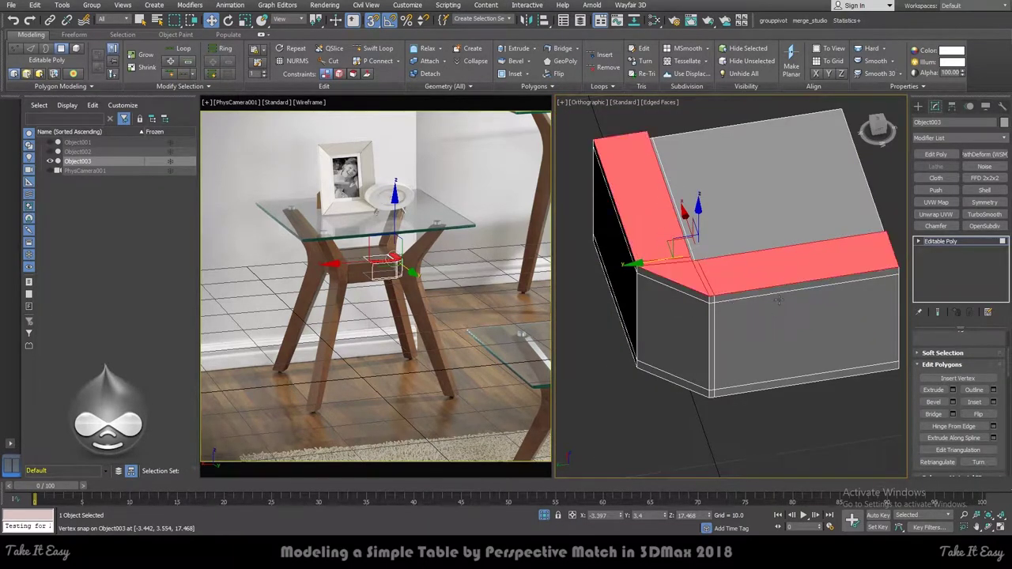
# Connect the front edges with 2 segments, pinched to 59
pyautogui.click(711, 276)
pyautogui.click(713, 281)
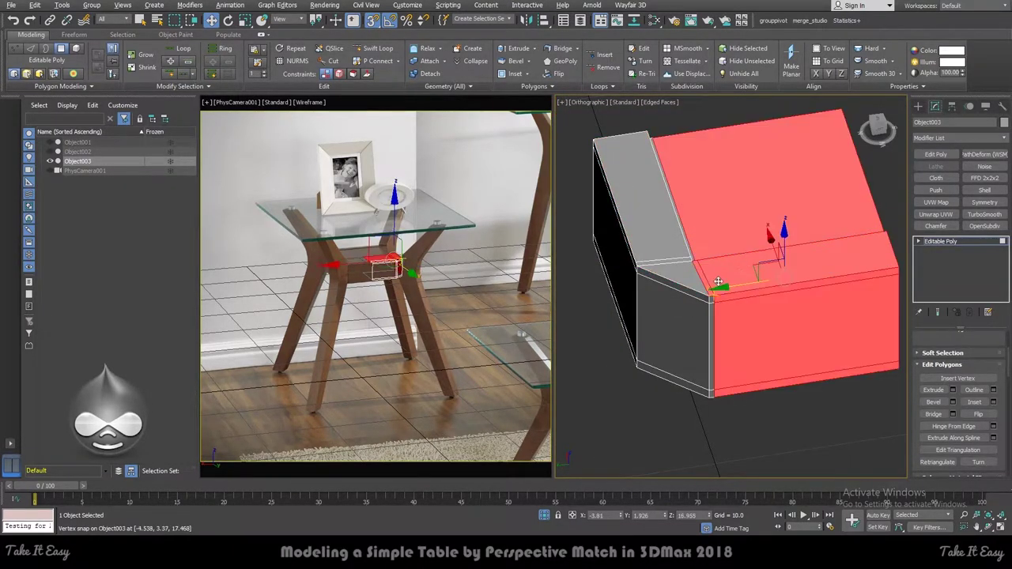
pyautogui.press('2')
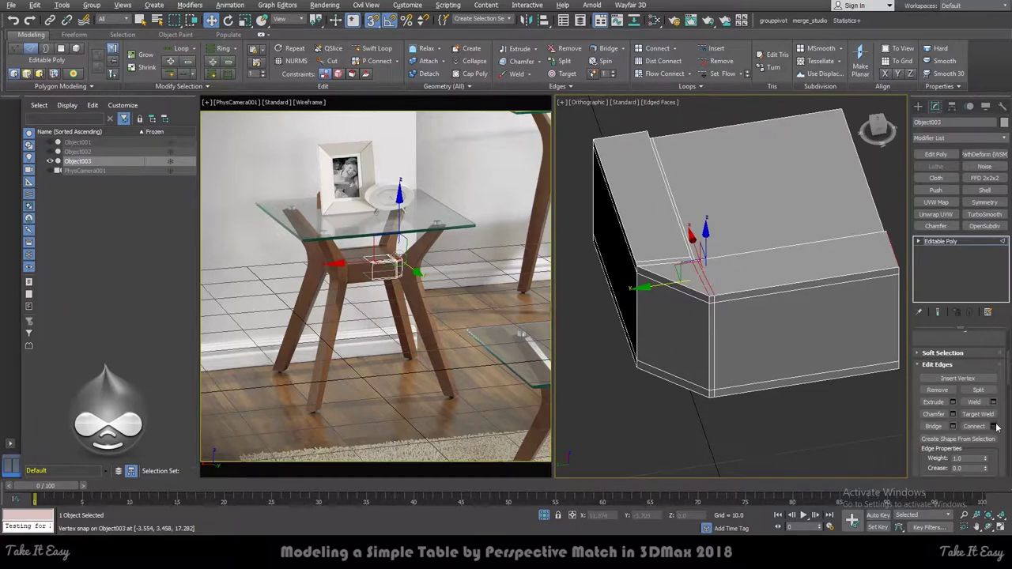
pyautogui.click(993, 426)
pyautogui.click(741, 292)
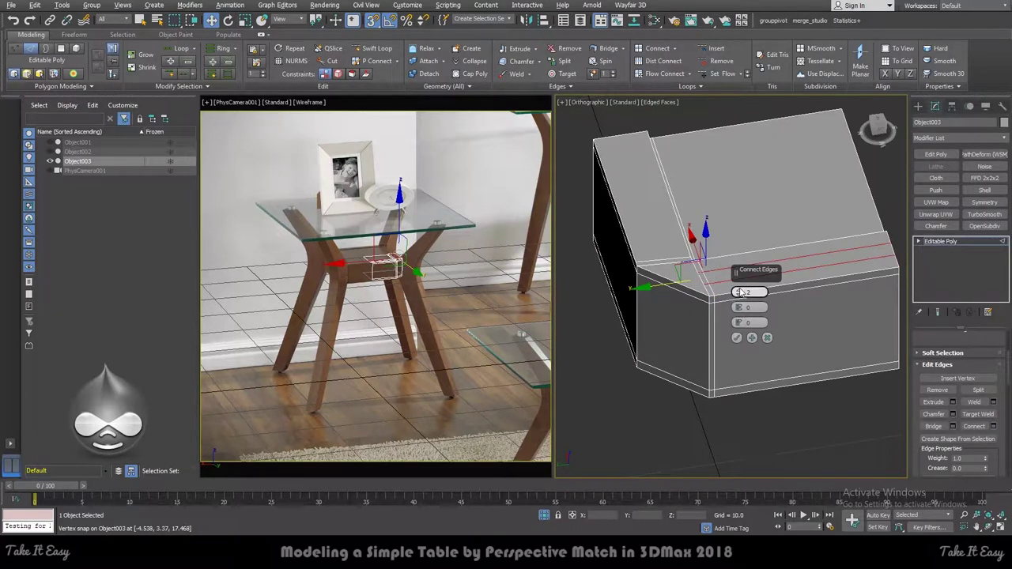
pyautogui.moveTo(738, 308); pyautogui.dragTo(758, 199)
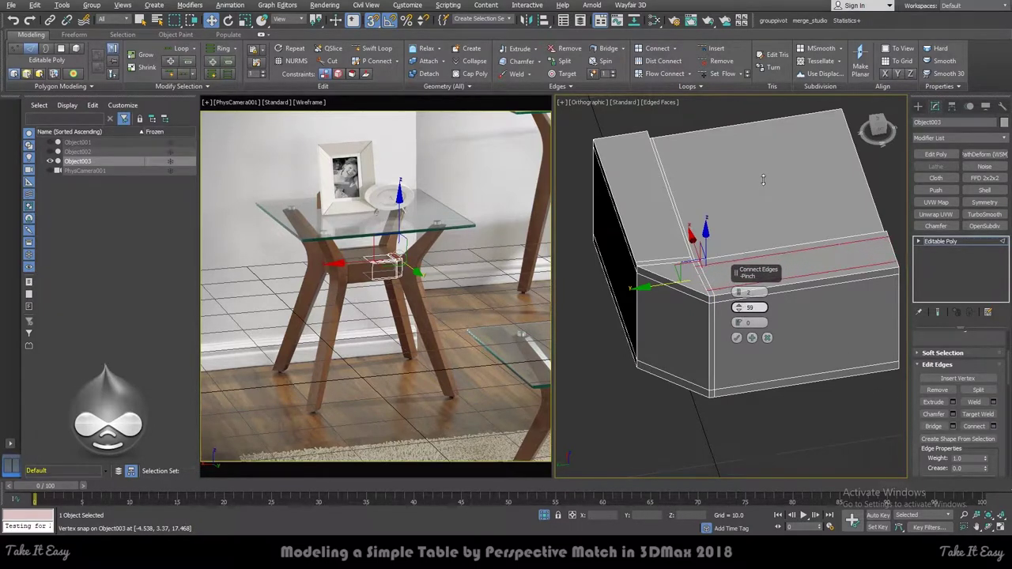
pyautogui.keyDown('alt'); pyautogui.moveTo(759, 182); pyautogui.dragTo(713, 259, button='middle'); pyautogui.keyUp('alt')
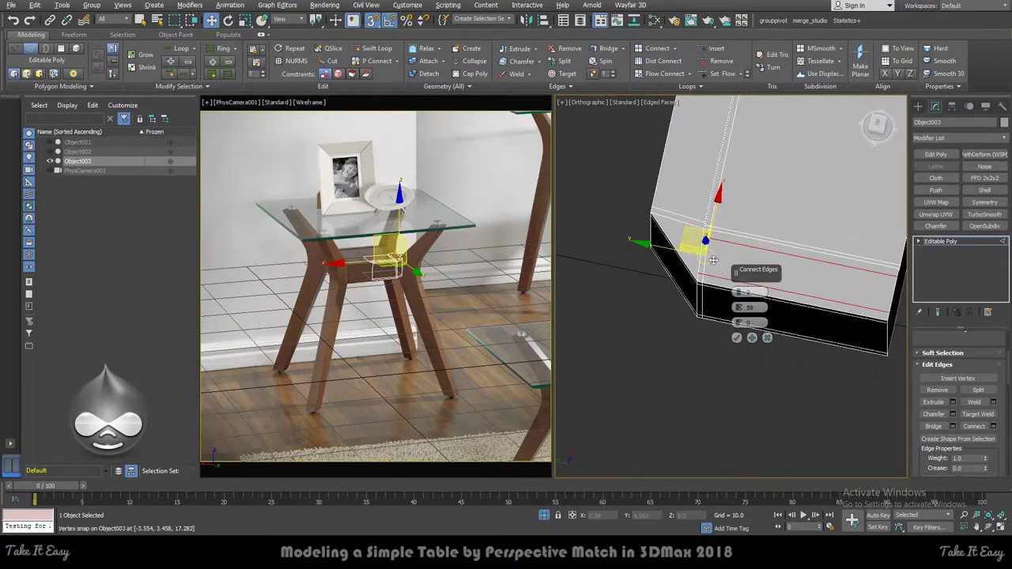
pyautogui.click(736, 337)
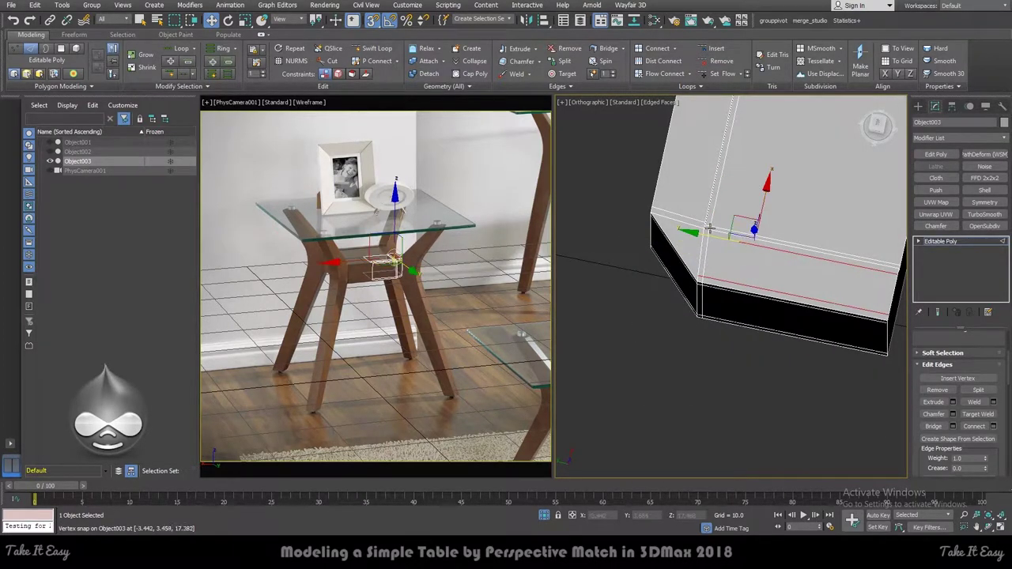
# Select the short left edge and inspect the block from above and the side
pyautogui.click(706, 227)
pyautogui.click(994, 419)
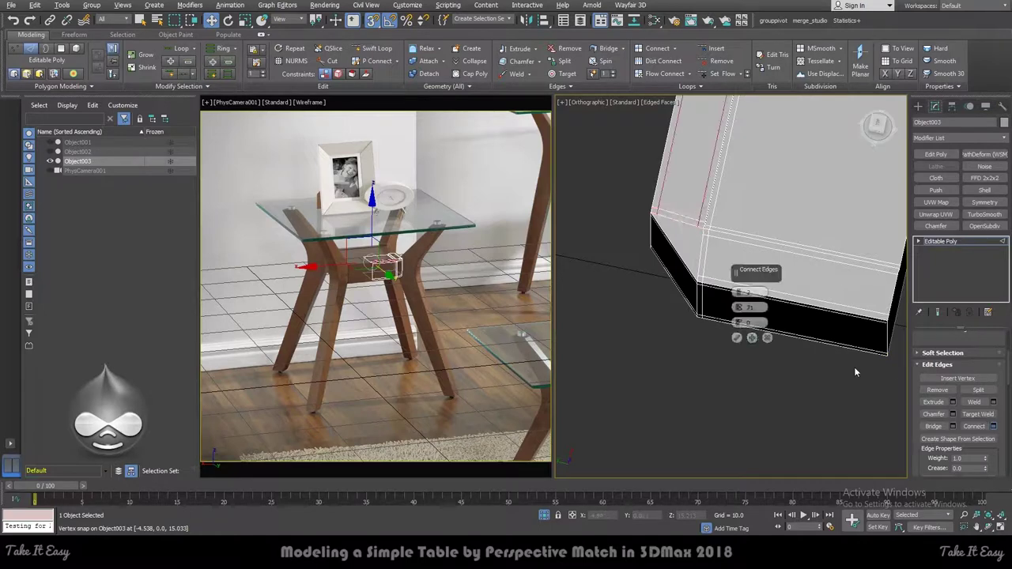
pyautogui.scroll(-3, 832, 351)
pyautogui.keyDown('alt'); pyautogui.moveTo(832, 351); pyautogui.dragTo(673, 307, button='middle'); pyautogui.keyUp('alt')
pyautogui.scroll(2, 673, 307)
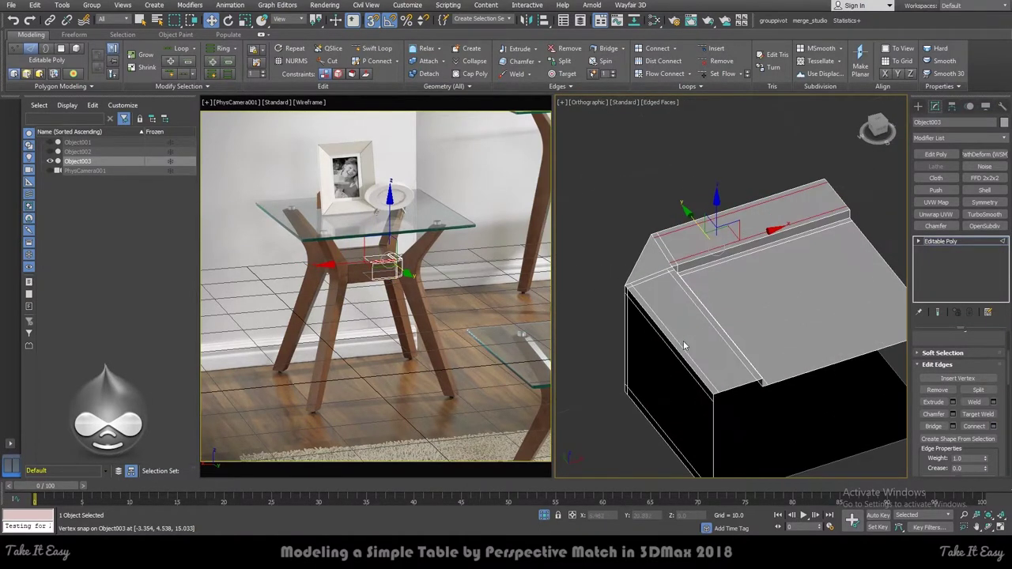
pyautogui.scroll(2, 680, 285)
pyautogui.scroll(1, 690, 261)
pyautogui.click(376, 49)
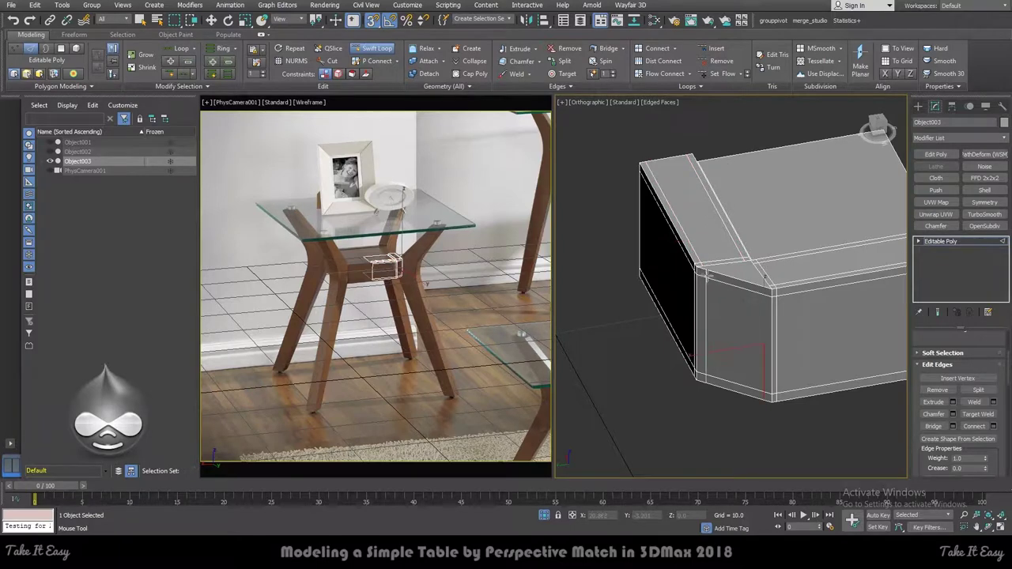
pyautogui.keyDown('alt'); pyautogui.moveTo(704, 285); pyautogui.dragTo(672, 376, button='middle'); pyautogui.keyUp('alt')
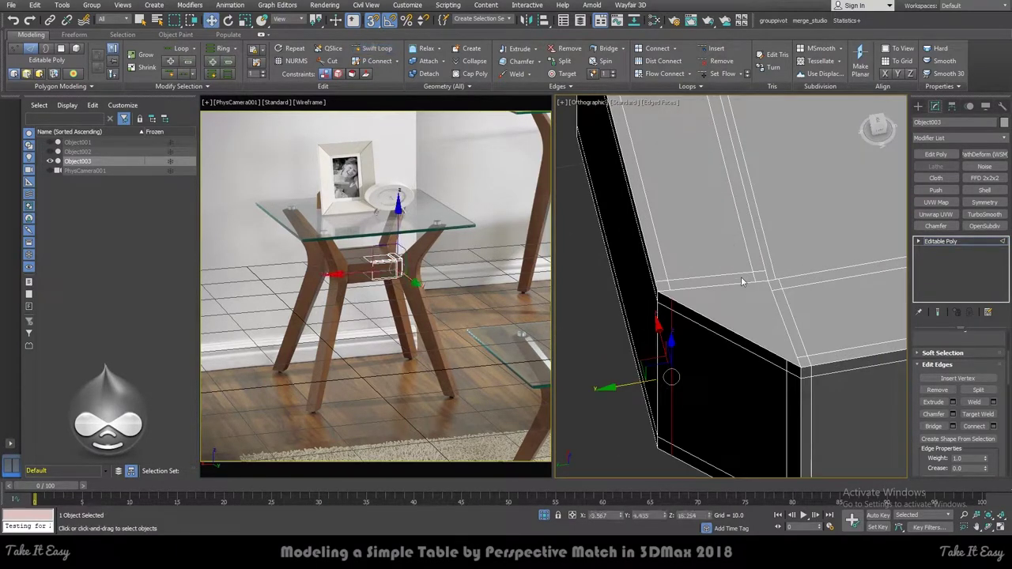
# Cut new edges joining the hub block's corner vertices
pyautogui.press('1')
pyautogui.rightClick(720, 292)
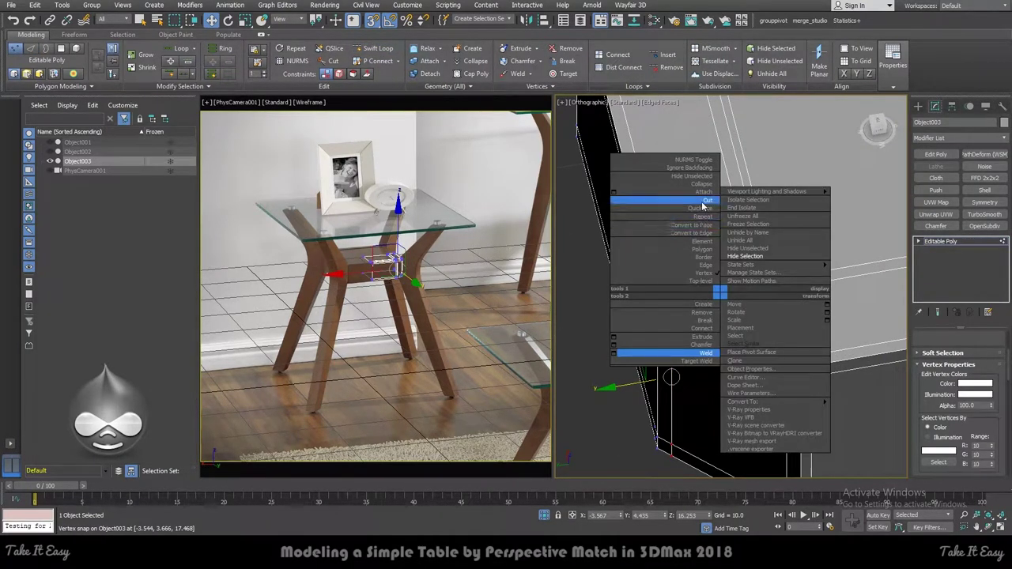
pyautogui.click(702, 201)
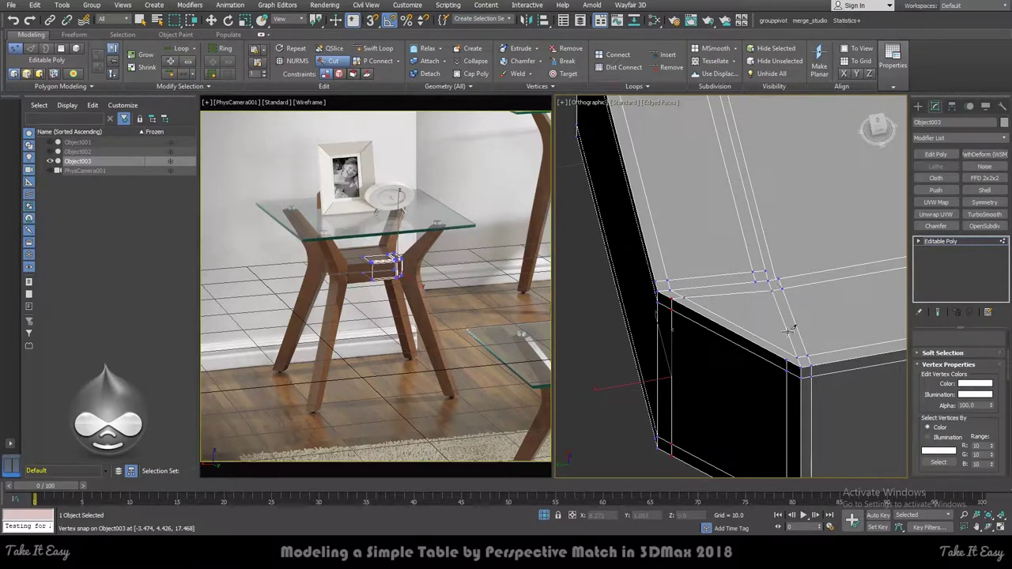
pyautogui.press('w')
pyautogui.scroll(-5, 686, 316)
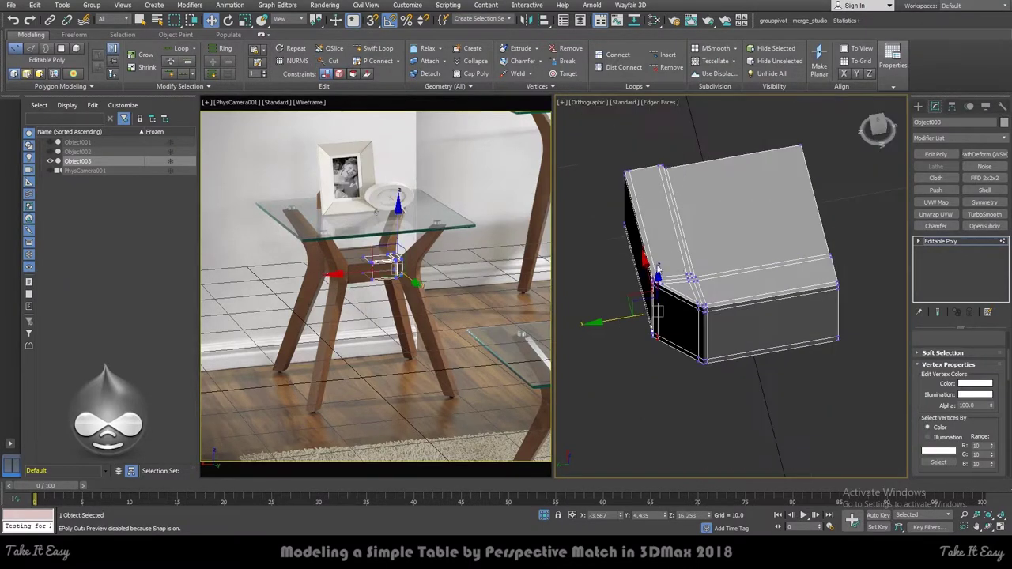
pyautogui.moveTo(685, 316)
pyautogui.keyDown('alt'); pyautogui.mouseDown(button='middle')
pyautogui.moveTo(662, 236)
pyautogui.moveTo(664, 261)
pyautogui.mouseUp(button='middle'); pyautogui.keyUp('alt')
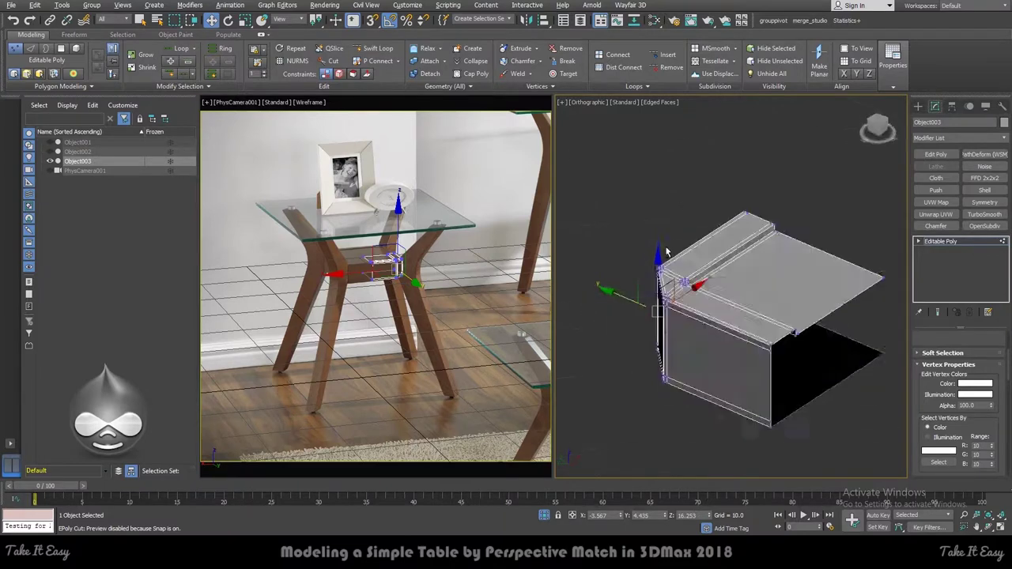
# Preview TurboSmooth at 2 iterations, then delete the modifier
pyautogui.click(980, 242)
pyautogui.click(996, 215)
pyautogui.moveTo(744, 324)
pyautogui.keyDown('alt'); pyautogui.mouseDown(button='middle')
pyautogui.moveTo(707, 350)
pyautogui.moveTo(685, 293)
pyautogui.mouseUp(button='middle'); pyautogui.keyUp('alt')
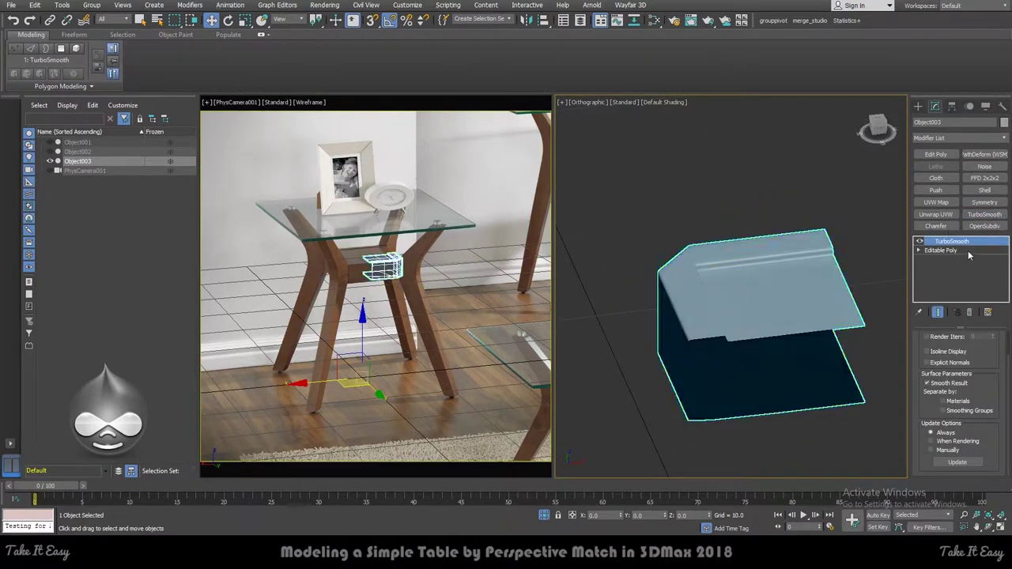
pyautogui.scroll(2, 996, 351)
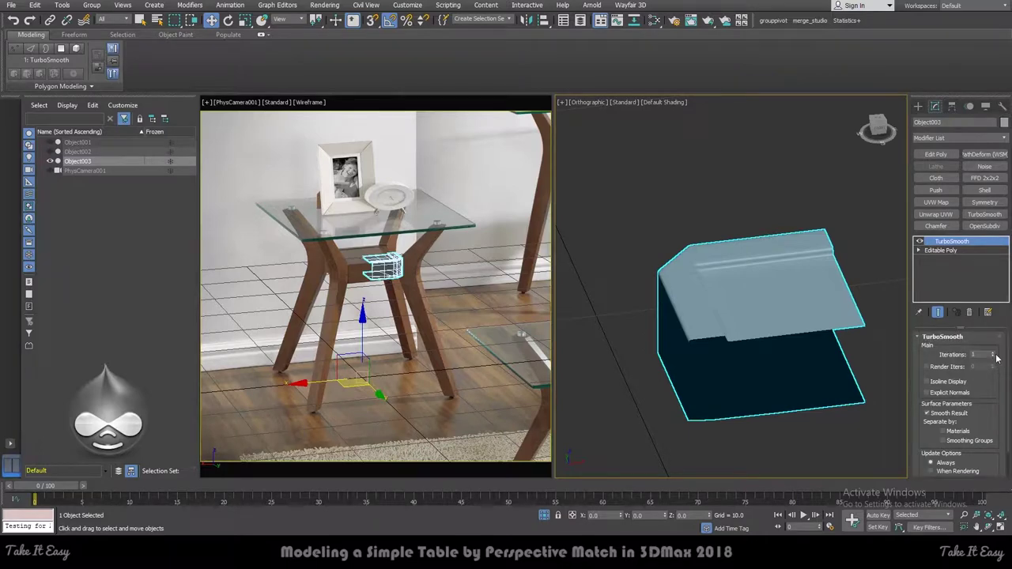
pyautogui.click(994, 354)
pyautogui.moveTo(775, 332)
pyautogui.keyDown('alt'); pyautogui.mouseDown(button='middle')
pyautogui.moveTo(877, 264)
pyautogui.moveTo(845, 301)
pyautogui.moveTo(862, 285)
pyautogui.mouseUp(button='middle'); pyautogui.keyUp('alt')
pyautogui.click(970, 257)
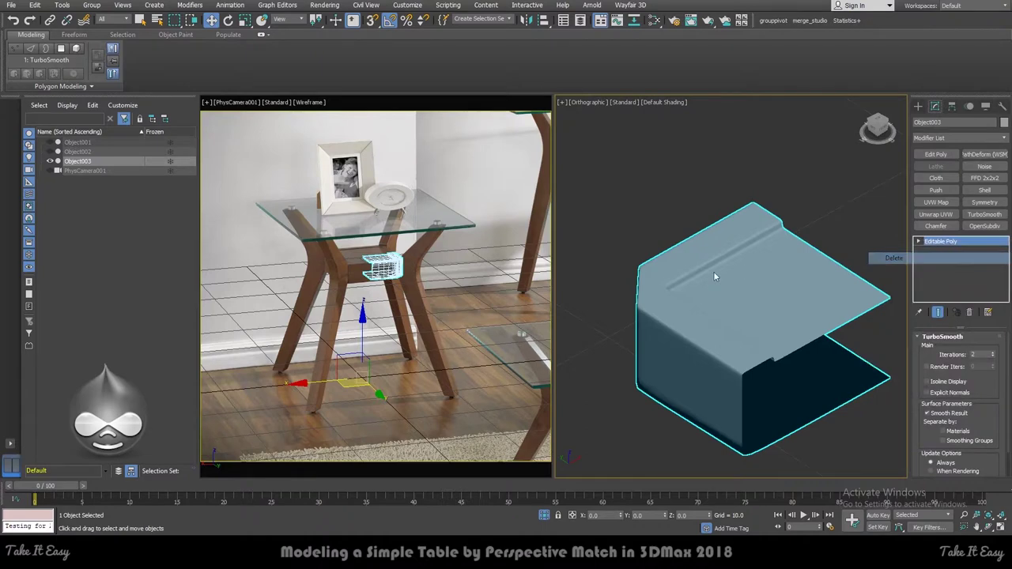
pyautogui.scroll(-5, 746, 276)
# Make a 90° rotated copy of the hub block in Top view
pyautogui.press('t')
pyautogui.press('e')
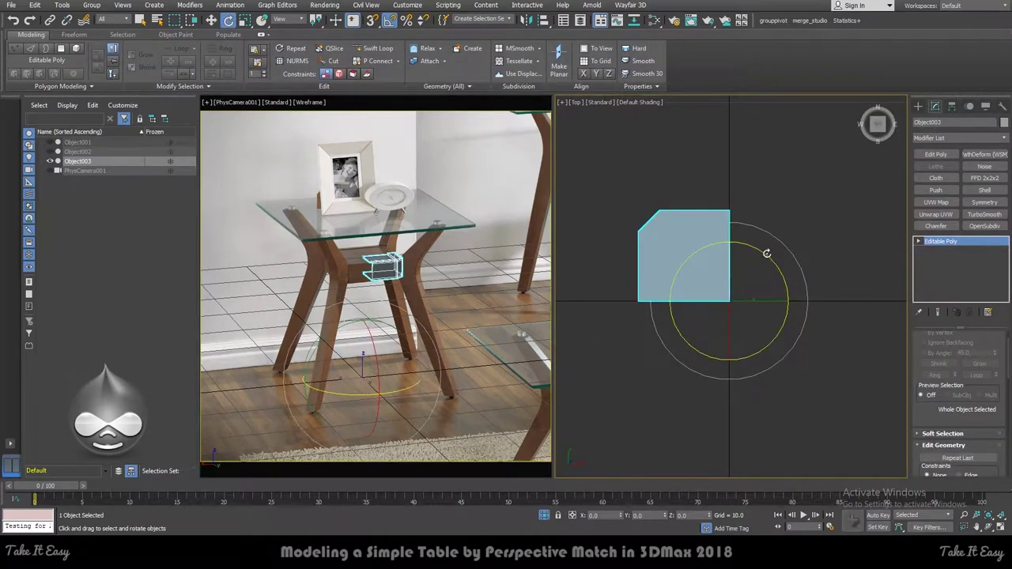
pyautogui.keyDown('shift'); pyautogui.moveTo(764, 253); pyautogui.dragTo(776, 260); pyautogui.keyUp('shift')
pyautogui.click(507, 311)
# Attach the three copied pieces to the original top-left piece
pyautogui.click(682, 255)
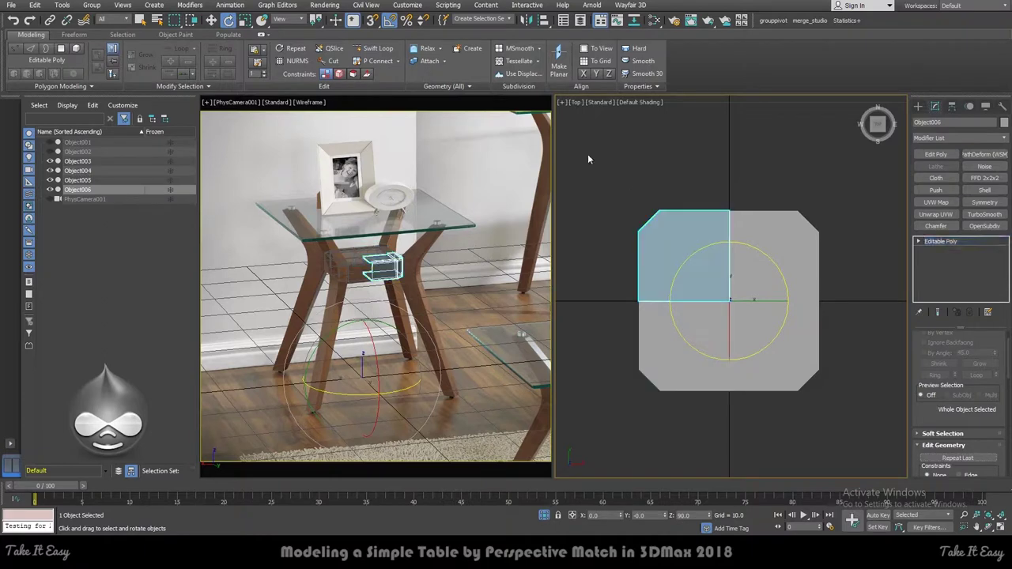
pyautogui.click(426, 61)
pyautogui.click(763, 255)
pyautogui.click(771, 348)
pyautogui.click(684, 348)
# Weld all the merged hub's vertices with a 0.01 threshold
pyautogui.press('1')
pyautogui.hotkey('ctrl', 'a')
pyautogui.hotkey('ctrl', 'a')
pyautogui.rightClick(754, 260)
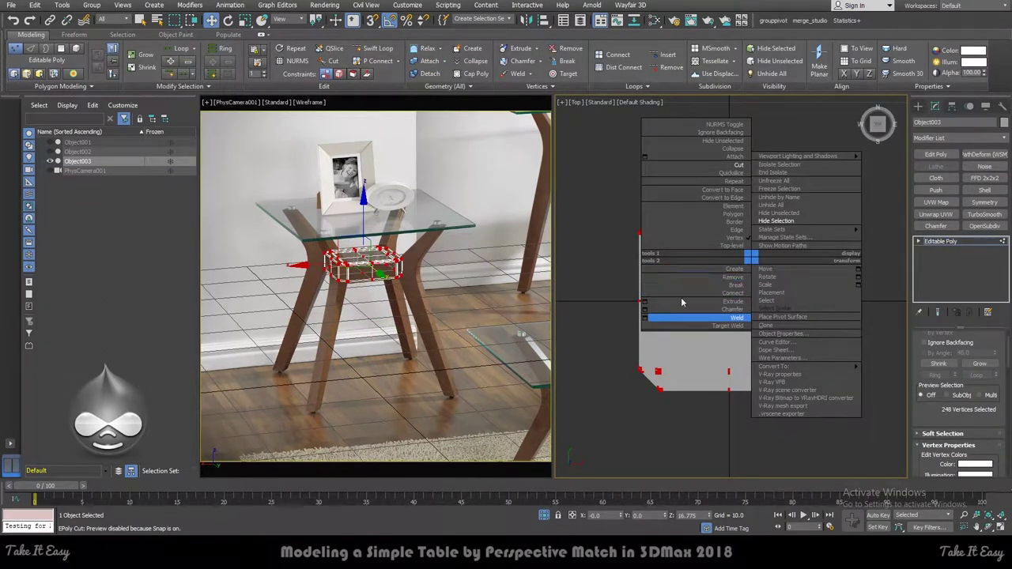
pyautogui.click(646, 319)
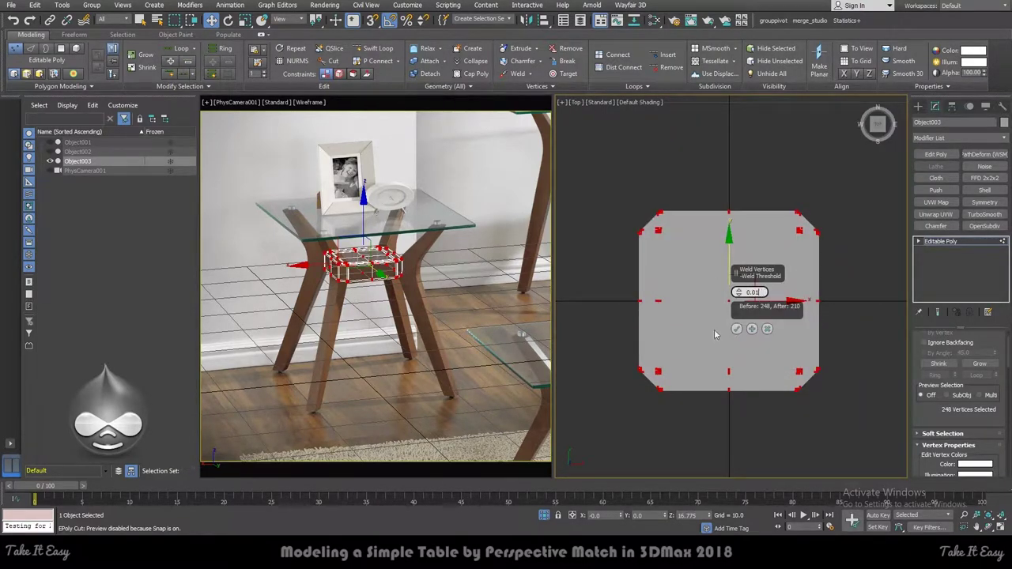
pyautogui.click(742, 330)
pyautogui.keyDown('alt'); pyautogui.moveTo(743, 326); pyautogui.dragTo(791, 253, button='middle'); pyautogui.keyUp('alt')
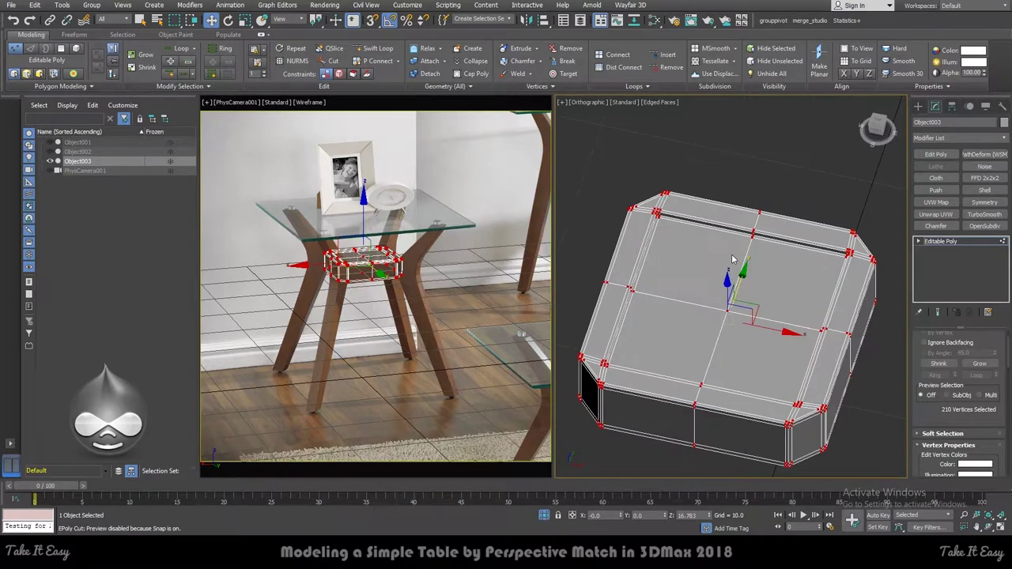
# Add TurboSmooth with 2 iterations to the whole hub
pyautogui.click(941, 241)
pyautogui.press('F4')
pyautogui.click(985, 214)
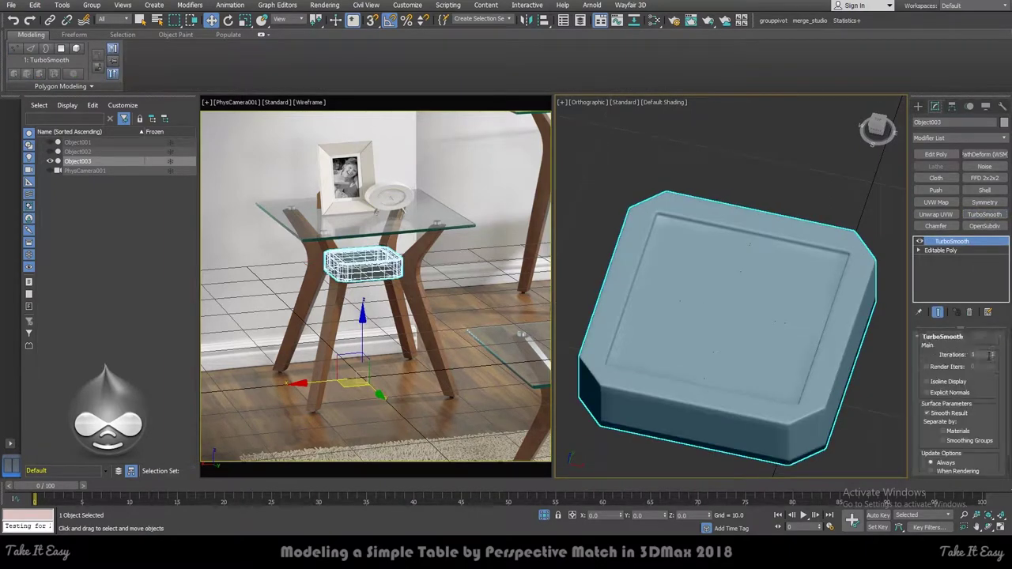
pyautogui.click(993, 354)
pyautogui.scroll(-3, 782, 297)
# Unhide all objects and check the glass tabletop in Top view
pyautogui.click(772, 208)
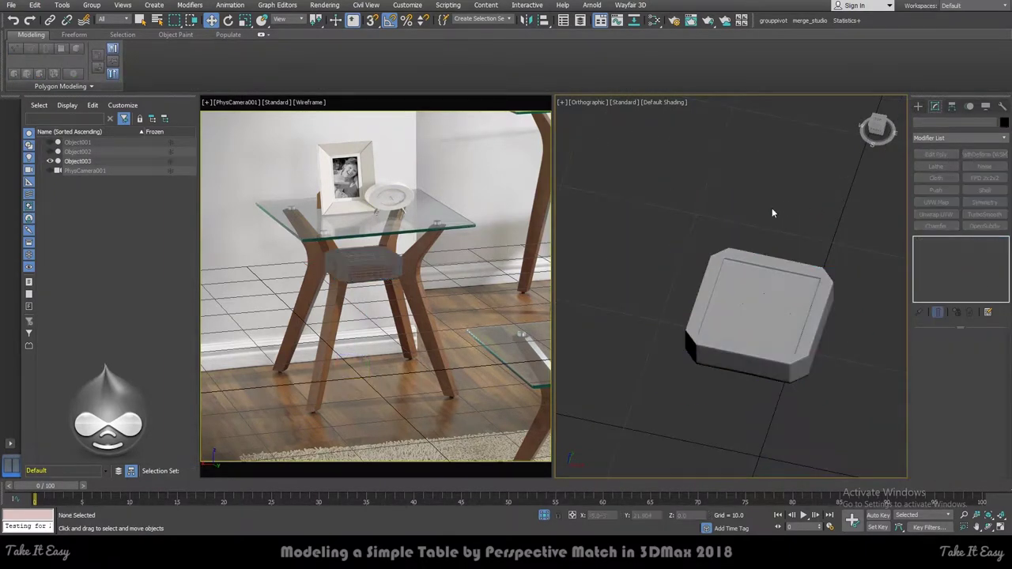
pyautogui.rightClick(770, 207)
pyautogui.click(800, 163)
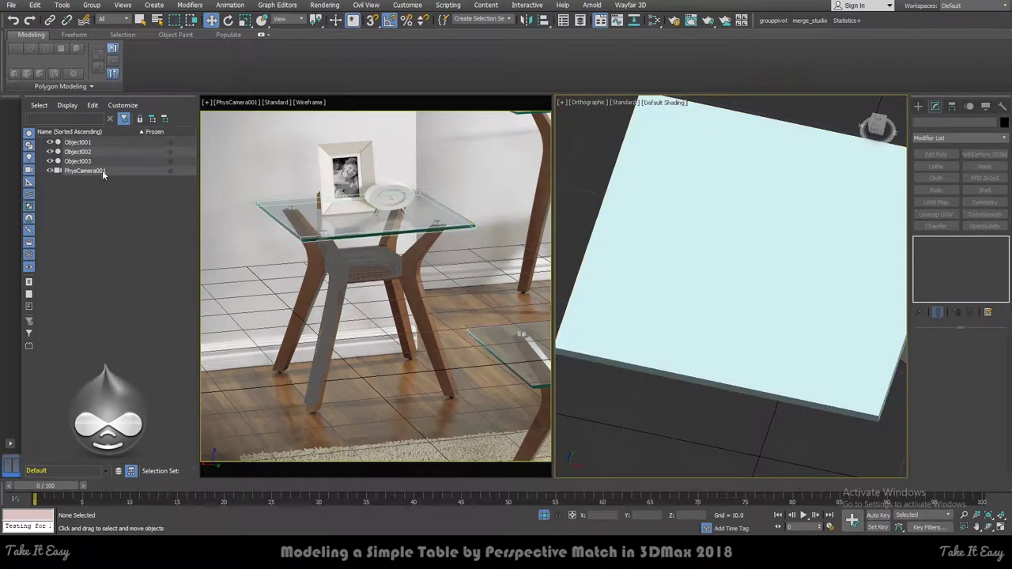
pyautogui.scroll(-4, 704, 313)
pyautogui.click(704, 312)
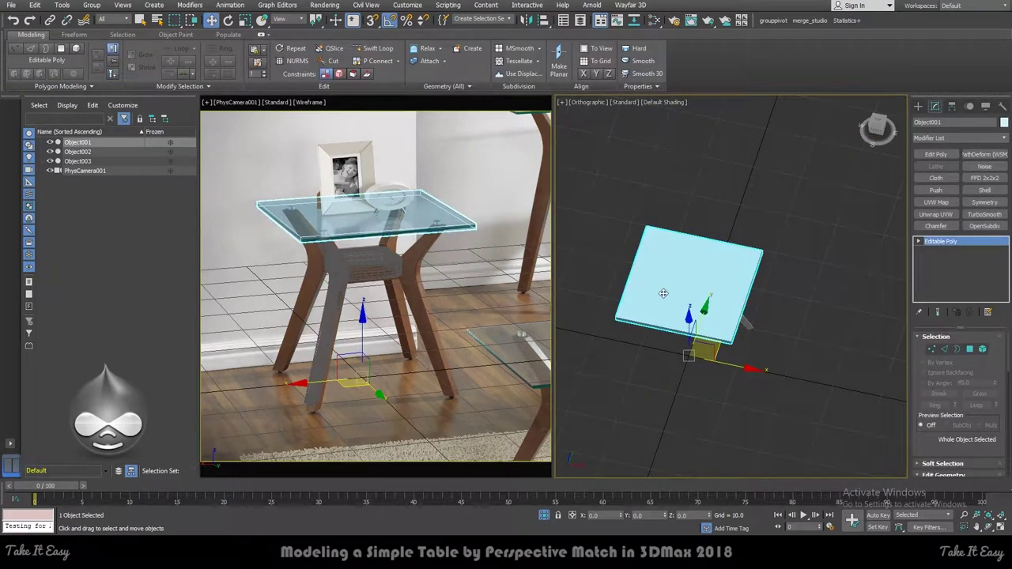
pyautogui.press('t')
pyautogui.click(859, 309)
# Select the bent leg in Front view and go to its Editable Poly
pyautogui.press('f')
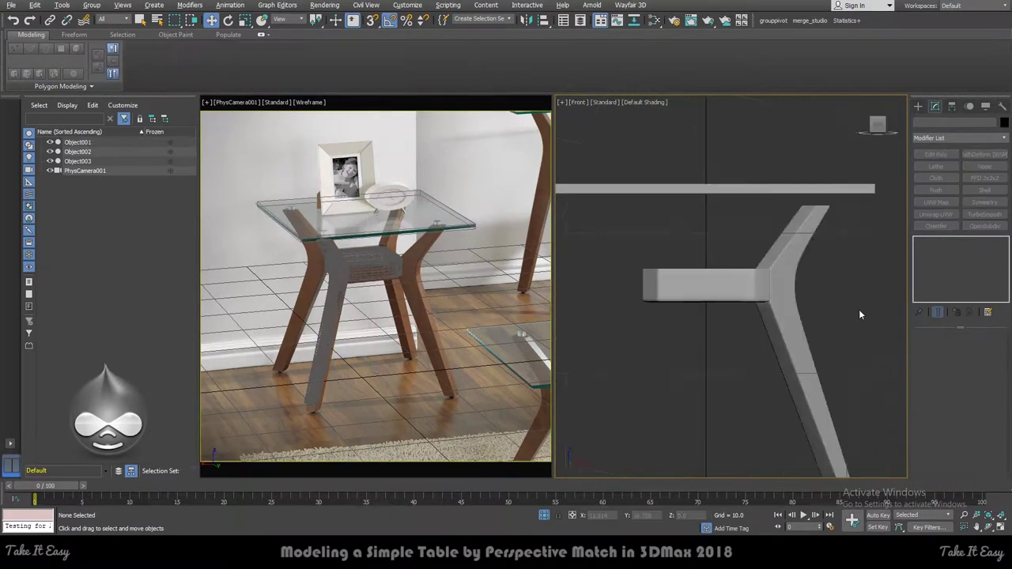
pyautogui.click(779, 332)
pyautogui.keyDown('alt'); pyautogui.moveTo(778, 332); pyautogui.dragTo(597, 317, button='middle'); pyautogui.keyUp('alt')
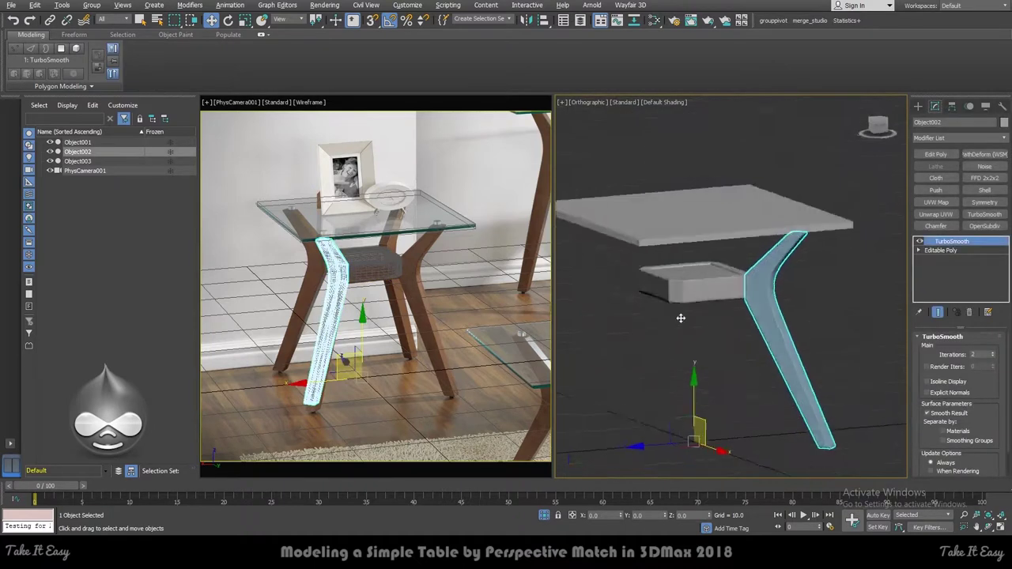
pyautogui.press('f')
pyautogui.scroll(3, 781, 235)
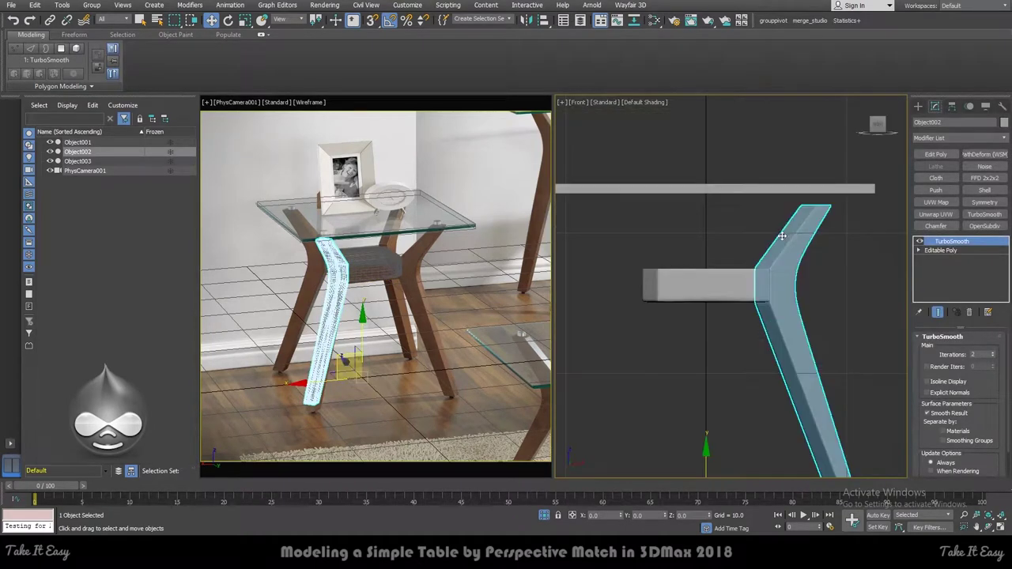
pyautogui.click(941, 250)
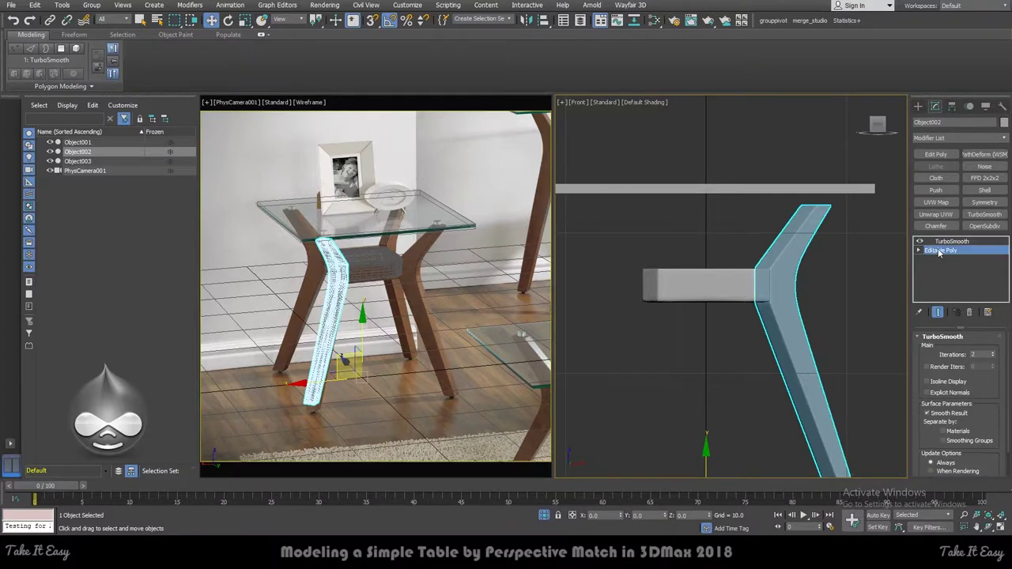
# Move the leg's top vertices up to meet the glass tabletop
pyautogui.scroll(3, 844, 194)
pyautogui.press('1')
pyautogui.moveTo(797, 190); pyautogui.dragTo(806, 166)
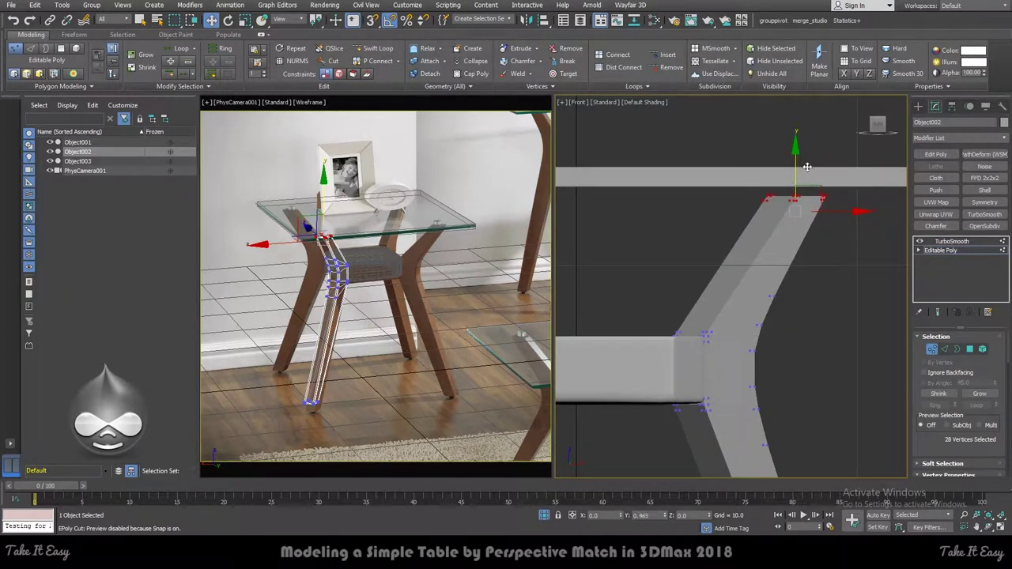
pyautogui.scroll(-2, 805, 167)
pyautogui.scroll(-2, 822, 202)
pyautogui.keyDown('alt'); pyautogui.moveTo(822, 202); pyautogui.dragTo(710, 243, button='middle'); pyautogui.keyUp('alt')
pyautogui.press('f')
pyautogui.scroll(3, 805, 233)
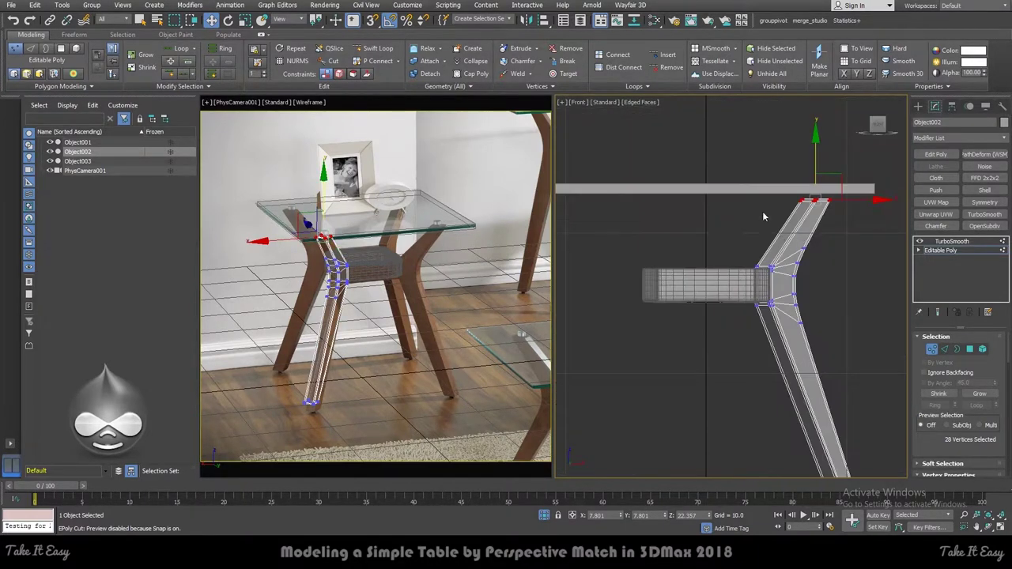
# Rotate the whole leg -45 degrees
pyautogui.press('1')
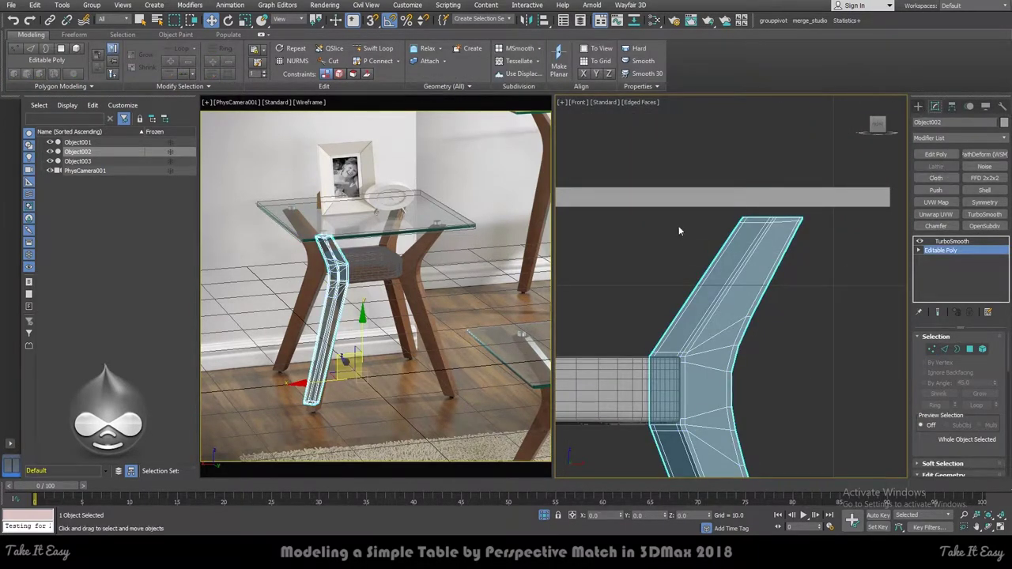
pyautogui.scroll(-3, 679, 233)
pyautogui.scroll(-3, 711, 300)
pyautogui.press('e')
pyautogui.moveTo(730, 301); pyautogui.dragTo(722, 322)
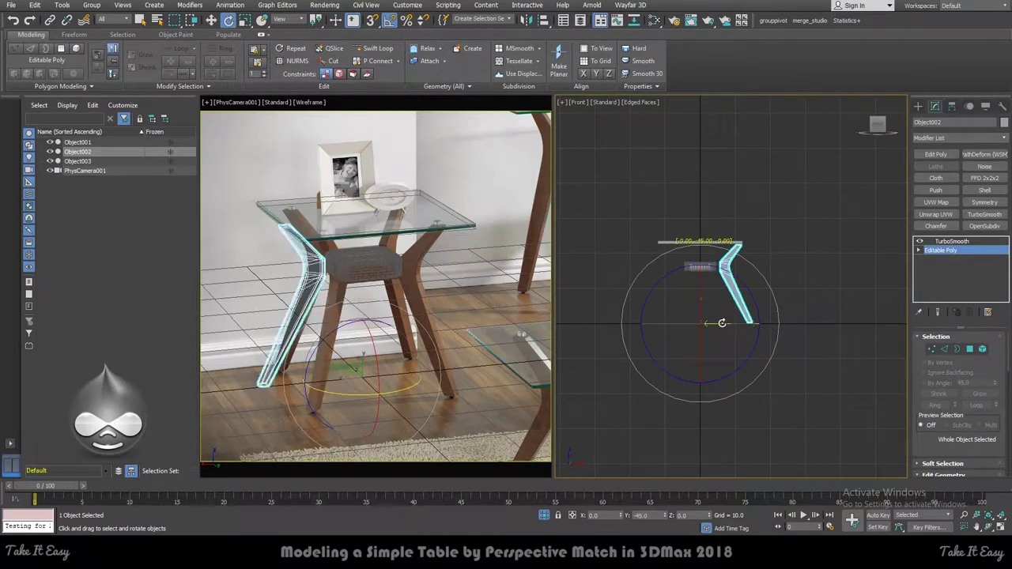
# Draw a cylinder at the leg top in wireframe Top view with vertex snap on
pyautogui.click(919, 106)
pyautogui.click(938, 192)
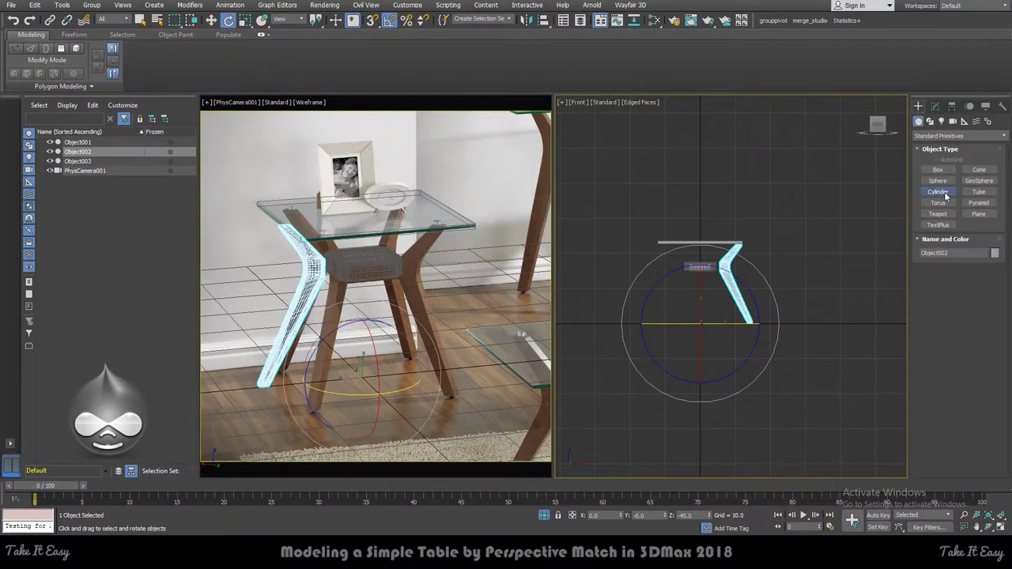
pyautogui.press('t')
pyautogui.press('F3')
pyautogui.press('z')
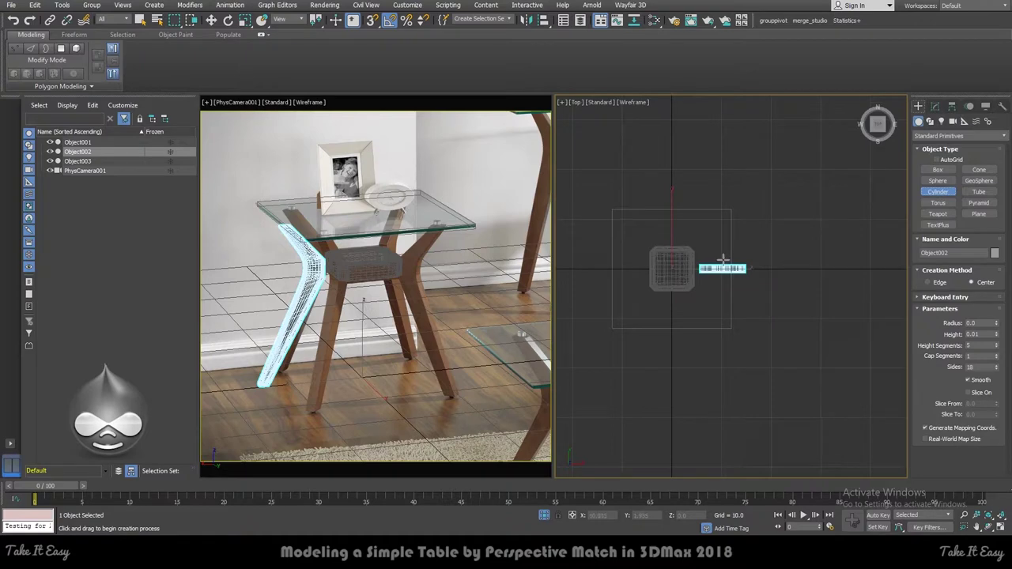
pyautogui.scroll(3, 702, 284)
pyautogui.scroll(1, 703, 286)
pyautogui.press('s')
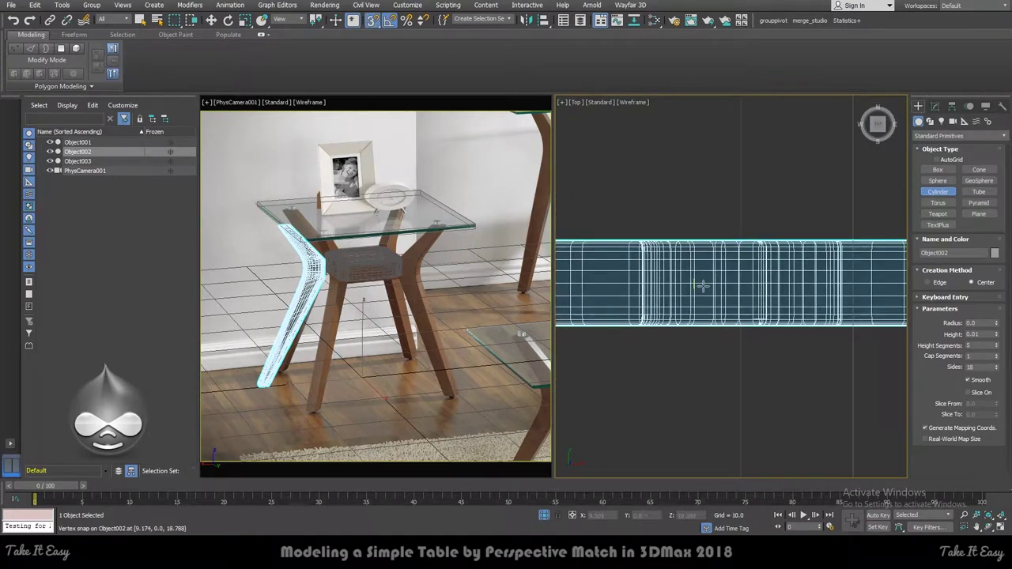
pyautogui.scroll(-3, 712, 282)
pyautogui.moveTo(721, 277); pyautogui.dragTo(722, 279)
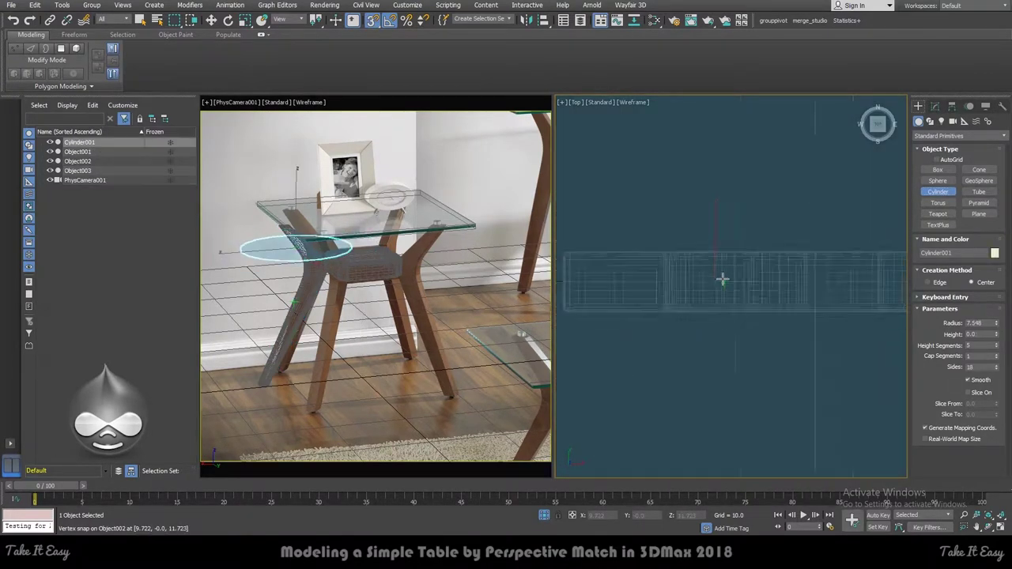
# Set the cylinder's radius to 0.3 and height to 0.33
pyautogui.scroll(2, 716, 283)
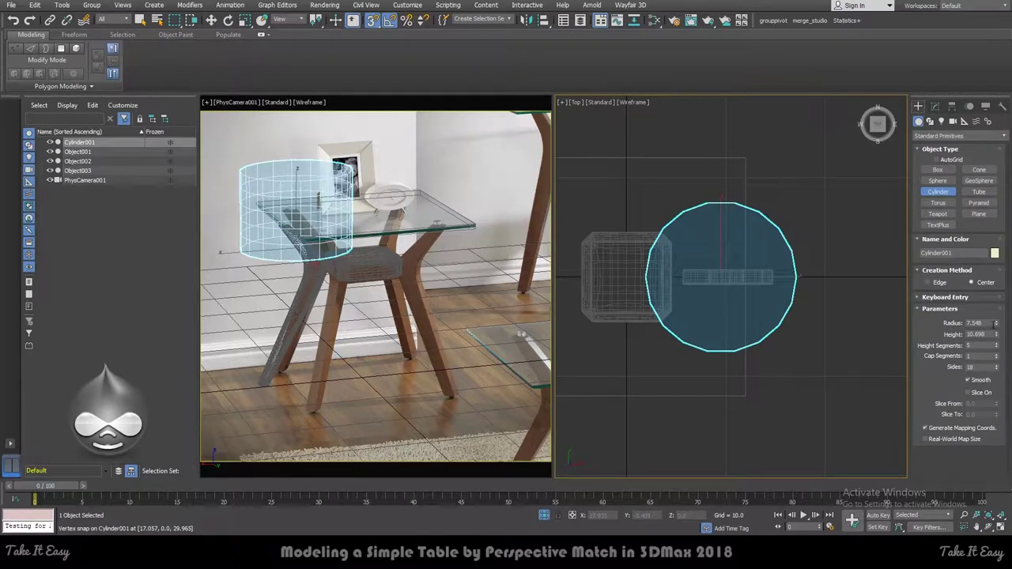
pyautogui.write('0.1')
pyautogui.press('Return')
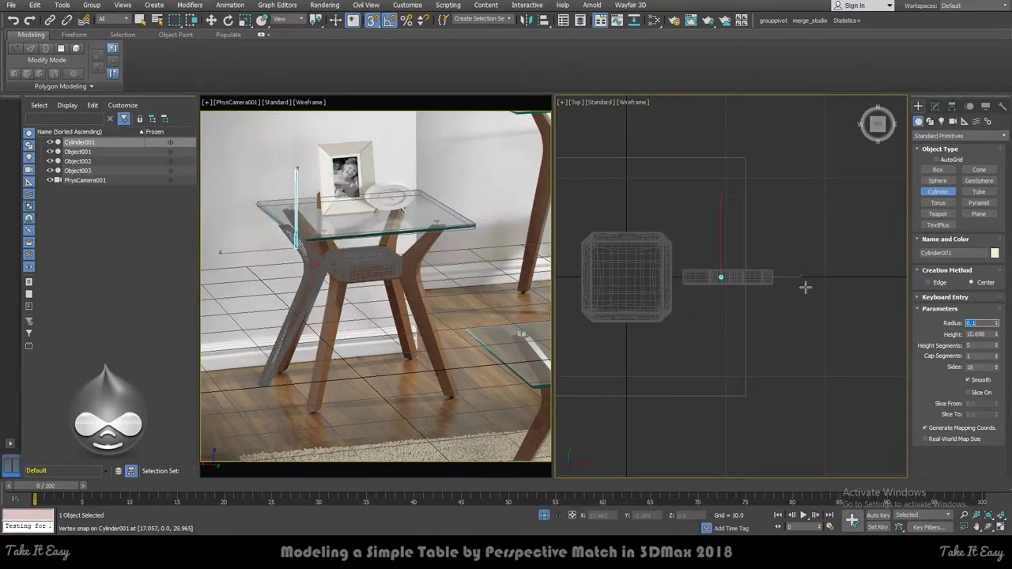
pyautogui.scroll(4, 739, 284)
pyautogui.write('0.5')
pyautogui.press('Return')
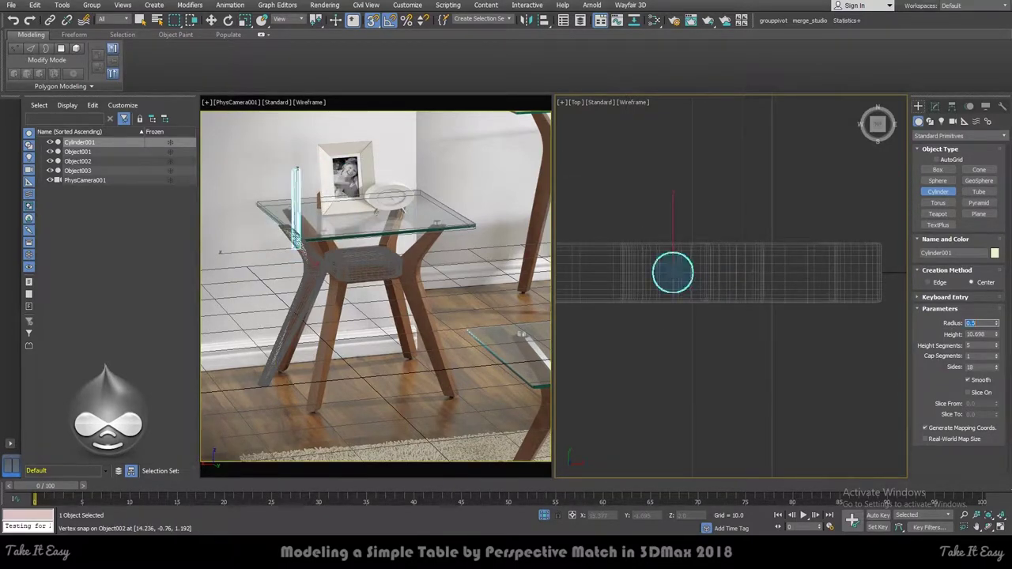
pyautogui.write('0.3')
pyautogui.press('Return')
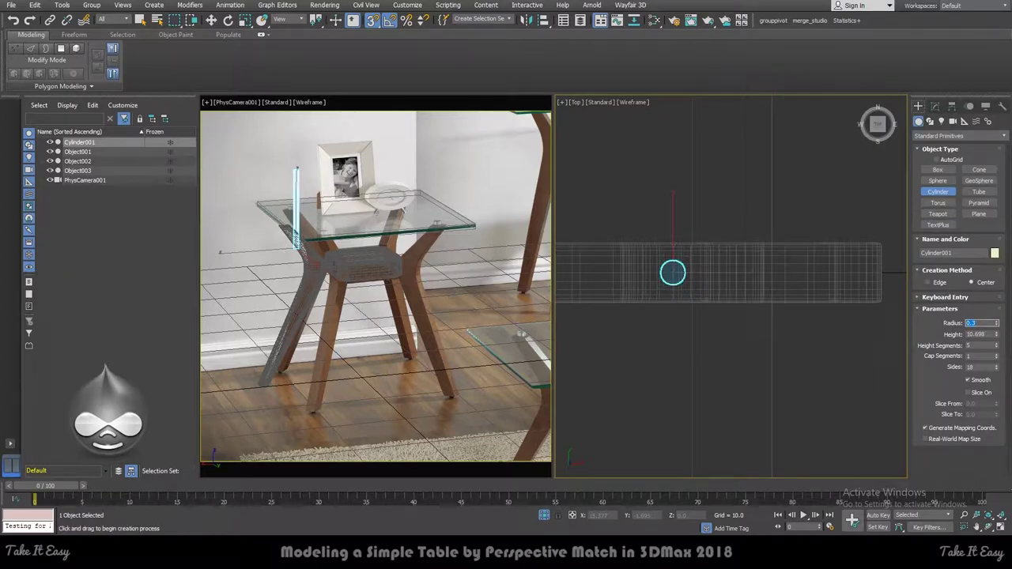
pyautogui.rightClick(996, 335)
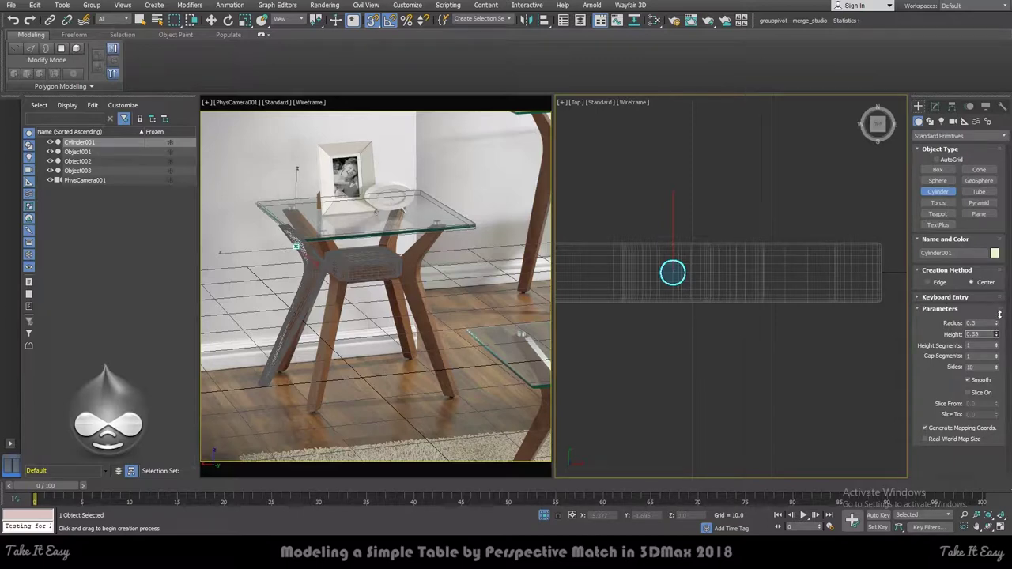
# Move the cylinder up onto the leg top in Front view
pyautogui.press('f')
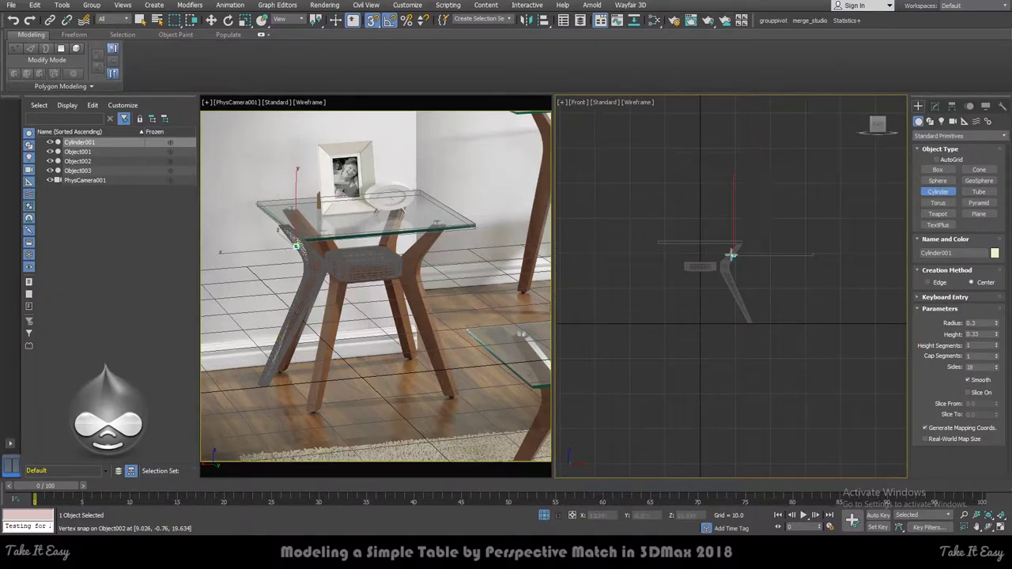
pyautogui.scroll(3, 732, 255)
pyautogui.press('w')
pyautogui.moveTo(734, 247)
pyautogui.mouseDown()
pyautogui.moveTo(750, 157)
pyautogui.moveTo(775, 180)
pyautogui.mouseUp()
pyautogui.scroll(2, 779, 186)
pyautogui.scroll(3, 784, 190)
pyautogui.press('m')
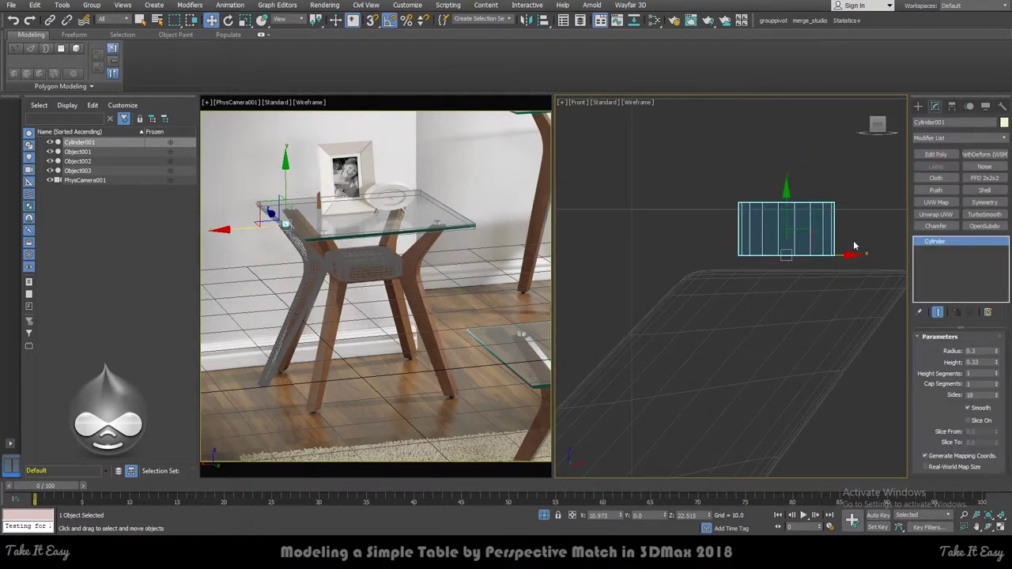
# Convert the peg to Editable Poly and snap its vertices up to the tabletop
pyautogui.rightClick(793, 249)
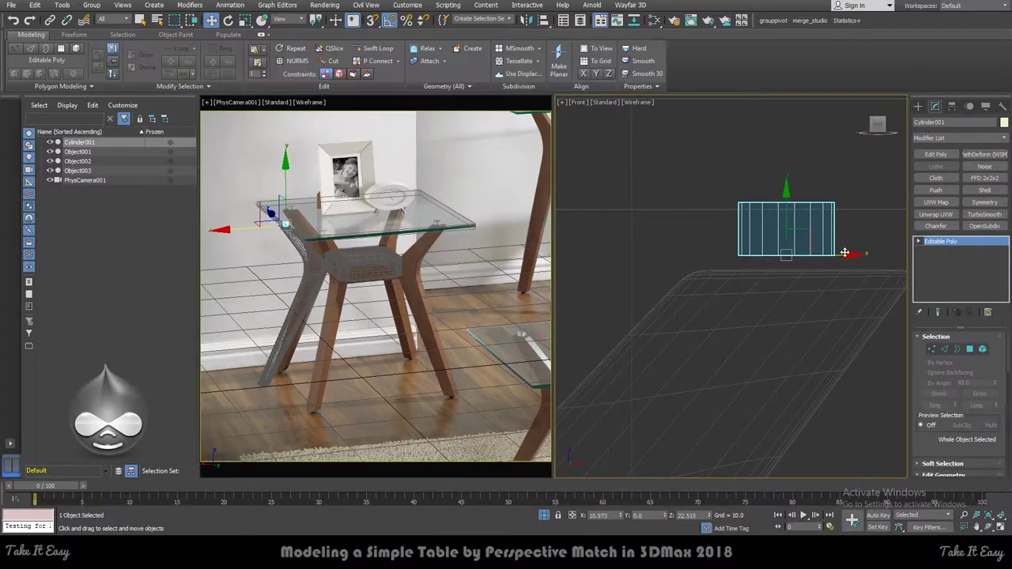
pyautogui.press('1')
pyautogui.moveTo(793, 229); pyautogui.dragTo(751, 198)
pyautogui.scroll(-4, 752, 199)
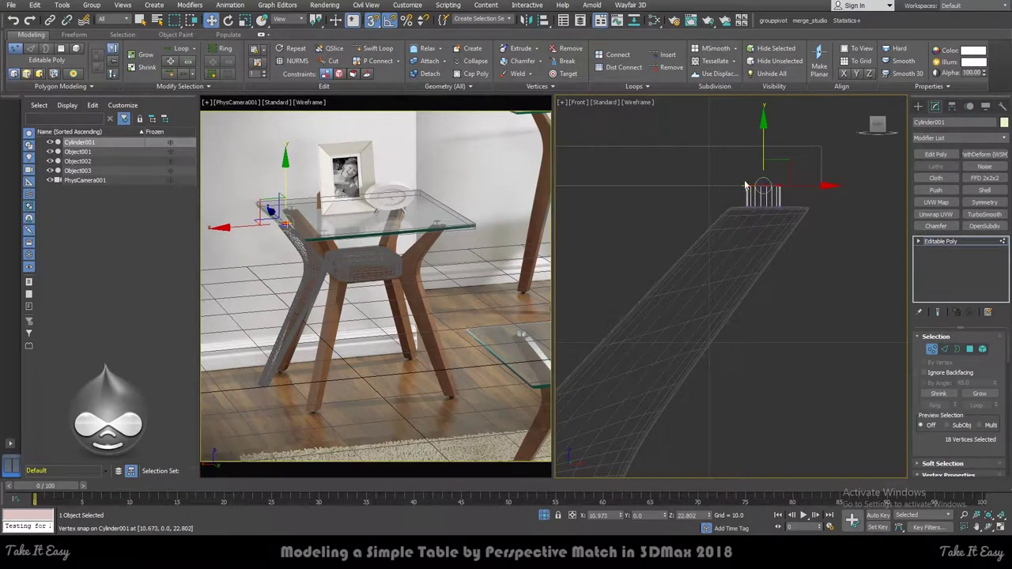
pyautogui.press('1')
pyautogui.scroll(2, 801, 179)
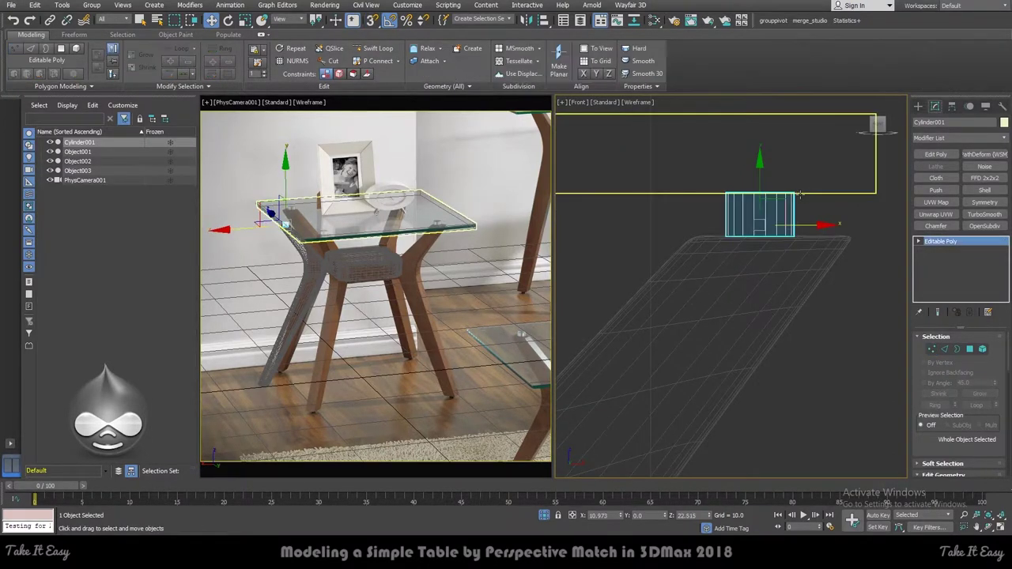
pyautogui.scroll(-5, 765, 179)
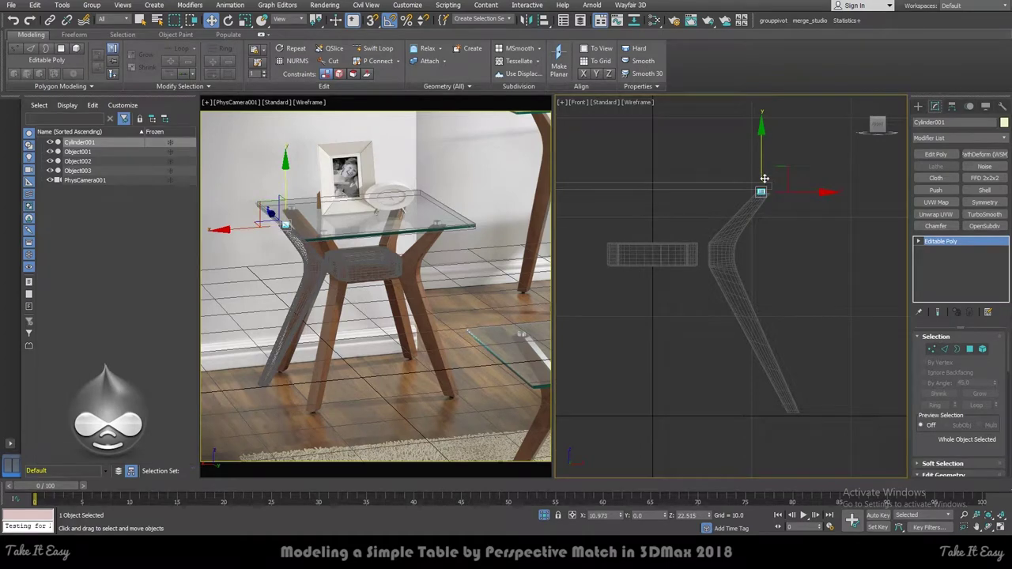
# Clone the peg downward and slide Cylinder002 onto the leg's bottom end
pyautogui.keyDown('shift'); pyautogui.moveTo(762, 145); pyautogui.dragTo(785, 365); pyautogui.keyUp('shift')
pyautogui.press('Return')
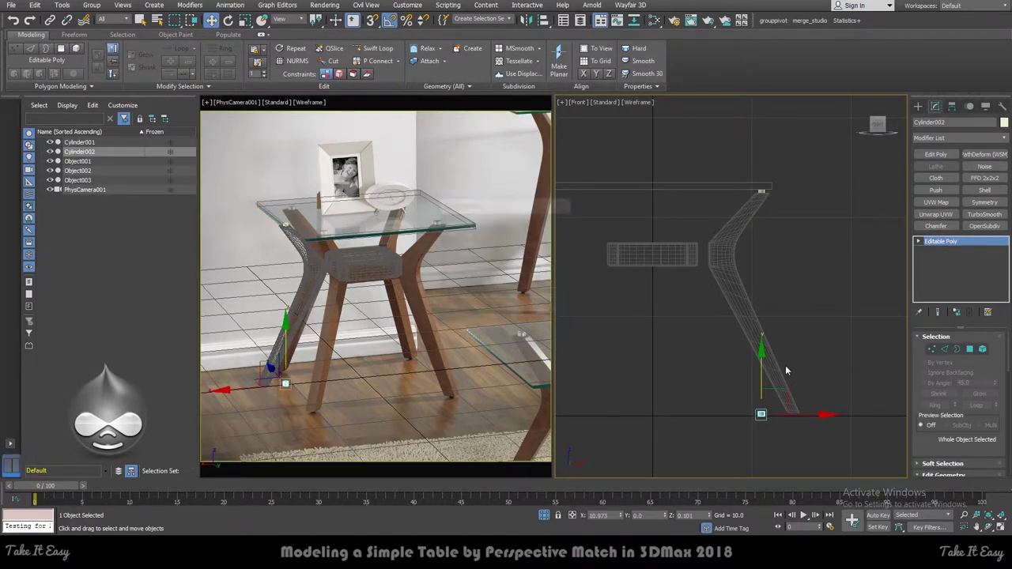
pyautogui.scroll(3, 779, 422)
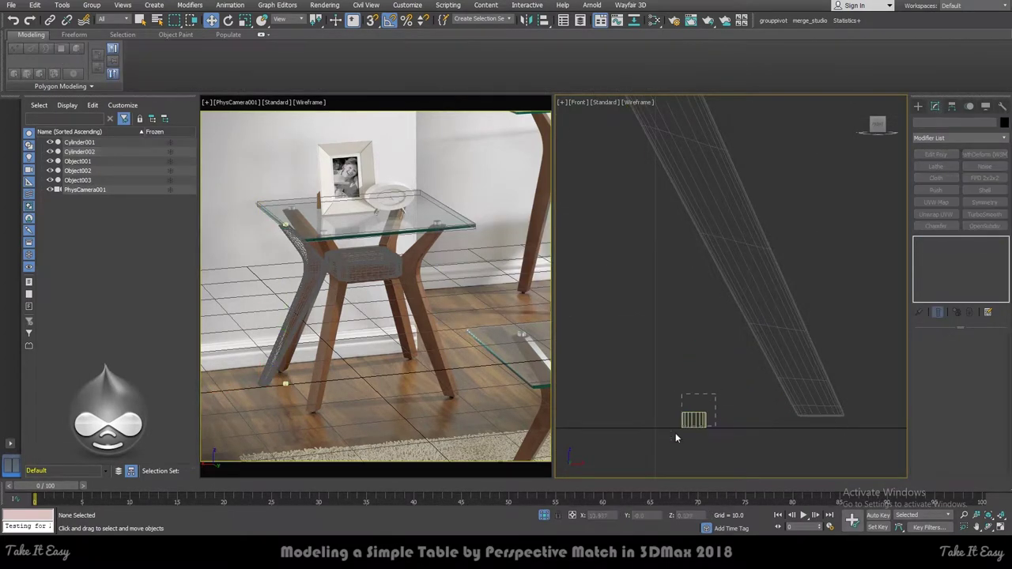
pyautogui.moveTo(721, 424); pyautogui.dragTo(850, 425)
pyautogui.scroll(3, 850, 425)
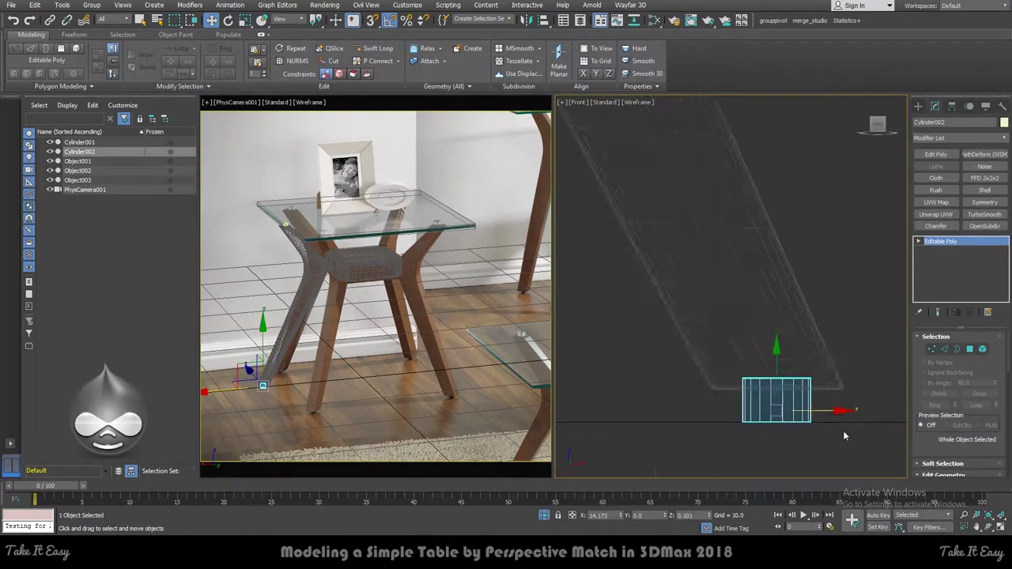
pyautogui.scroll(1, 843, 430)
pyautogui.scroll(-4, 768, 372)
# Check the foot peg's alignment against the leg and tabletop from several angles
pyautogui.click(695, 241)
pyautogui.scroll(2, 767, 353)
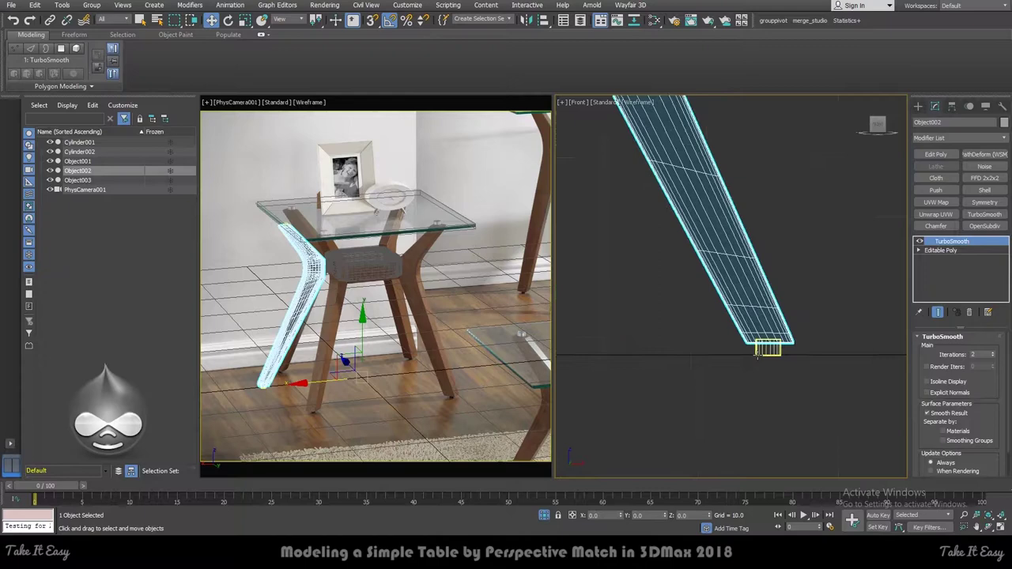
pyautogui.scroll(2, 768, 352)
pyautogui.click(768, 352)
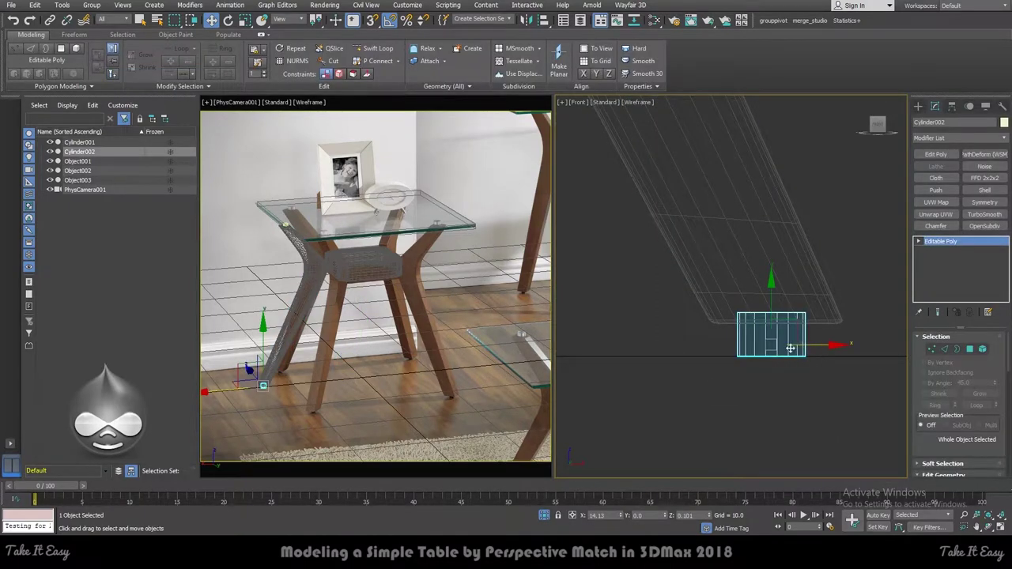
pyautogui.keyDown('alt'); pyautogui.moveTo(790, 348); pyautogui.dragTo(823, 317, button='middle'); pyautogui.keyUp('alt')
pyautogui.scroll(2, 822, 317)
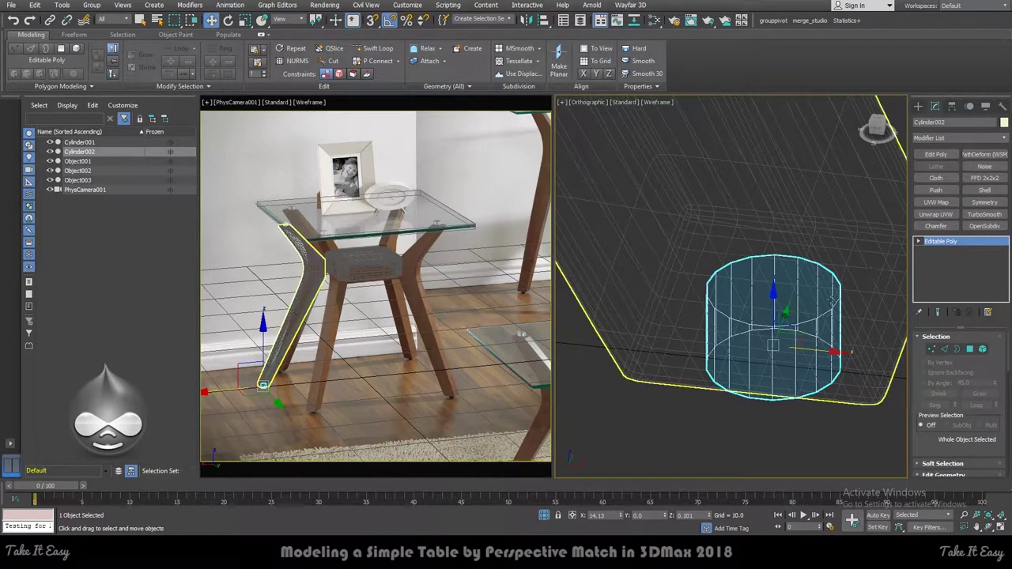
pyautogui.scroll(-3, 900, 275)
pyautogui.keyDown('alt'); pyautogui.moveTo(870, 285); pyautogui.dragTo(801, 244, button='middle'); pyautogui.keyUp('alt')
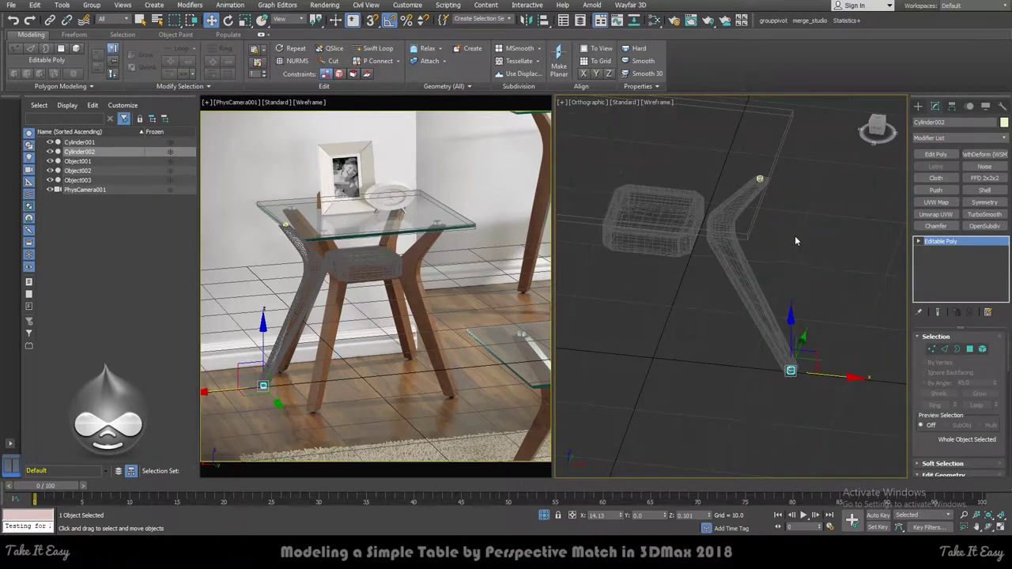
pyautogui.hotkey('alt', 'c')
pyautogui.scroll(3, 761, 179)
pyautogui.scroll(-2, 761, 180)
pyautogui.scroll(-2, 803, 183)
# Select the end-cap faces of the peg cylinder
pyautogui.press('2')
pyautogui.moveTo(830, 155); pyautogui.dragTo(735, 347)
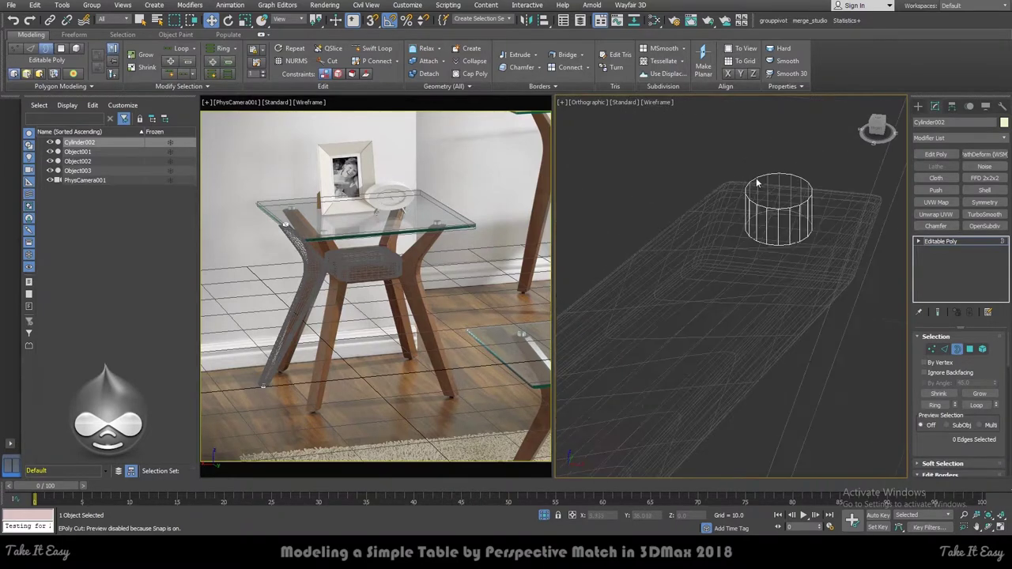
pyautogui.press('4')
pyautogui.click(775, 192)
pyautogui.press('2')
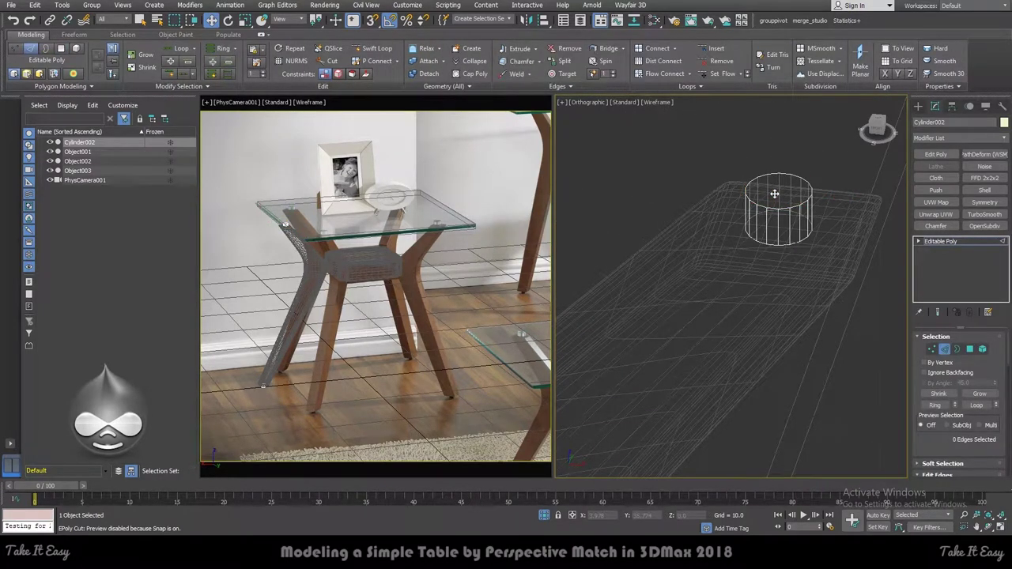
pyautogui.press('4')
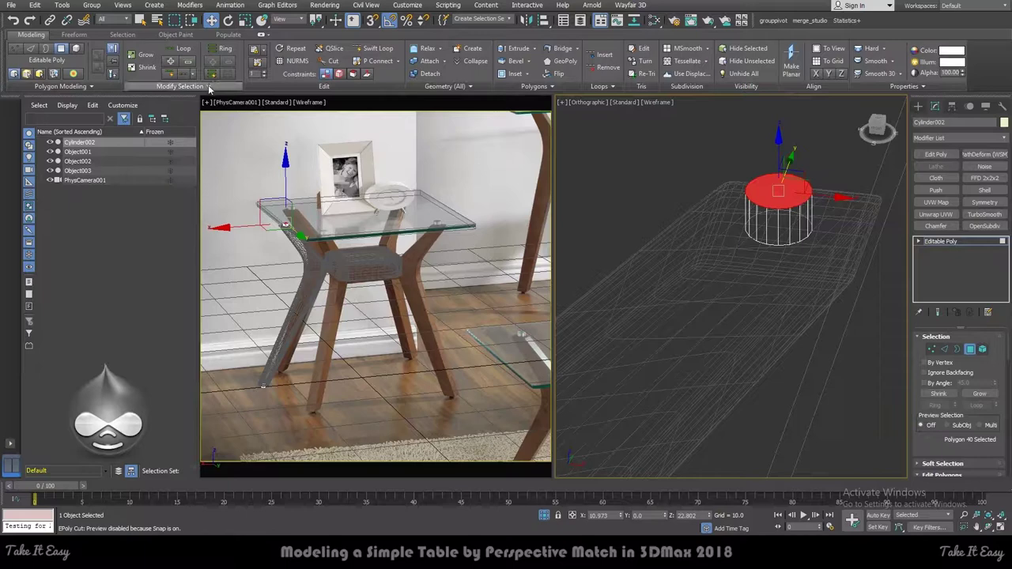
pyautogui.click(163, 118)
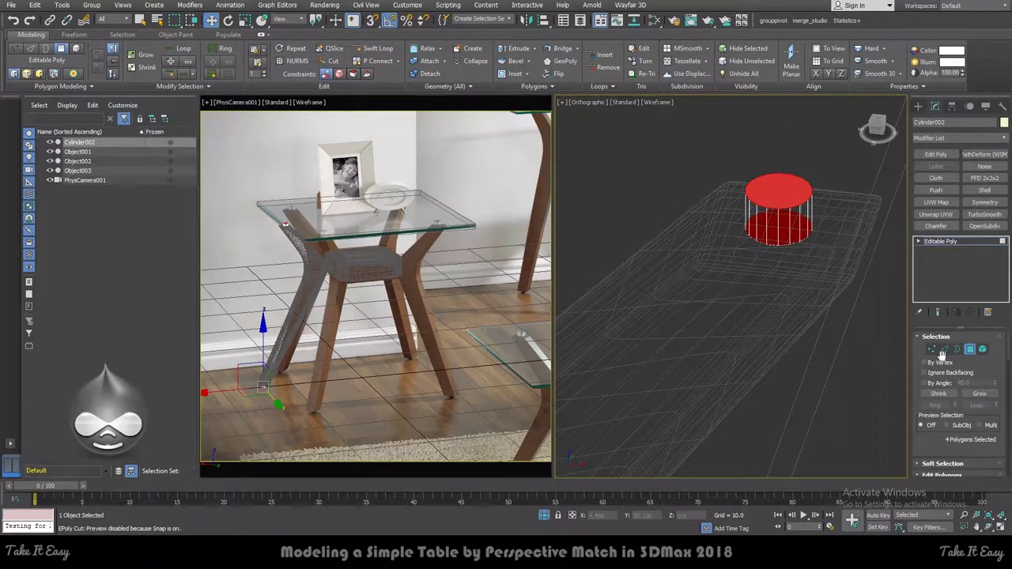
# Convert the cap selection to edges and give them a small chamfer
pyautogui.keyDown('ctrl'); pyautogui.click(945, 350); pyautogui.keyUp('ctrl')
pyautogui.rightClick(765, 222)
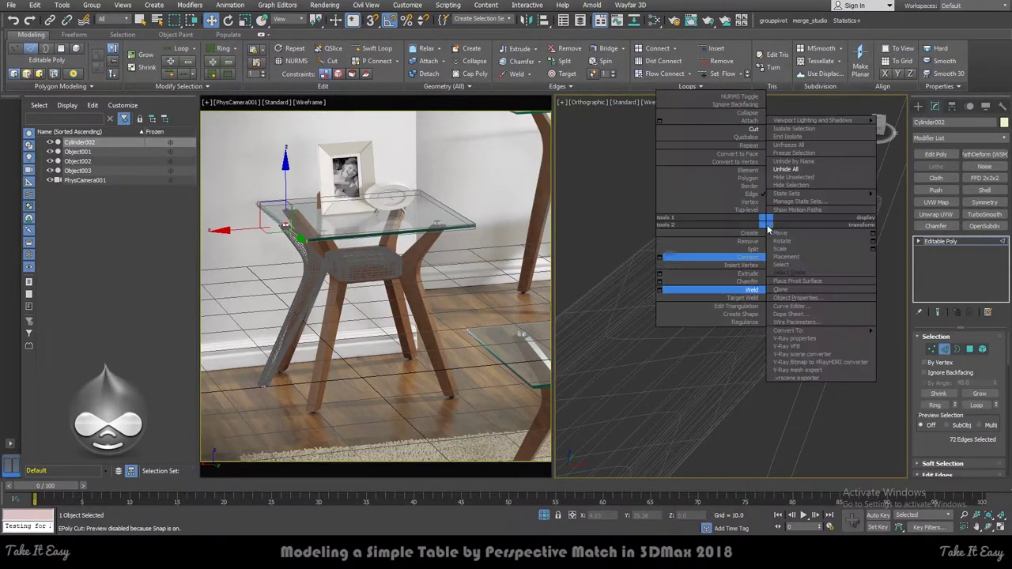
pyautogui.click(662, 287)
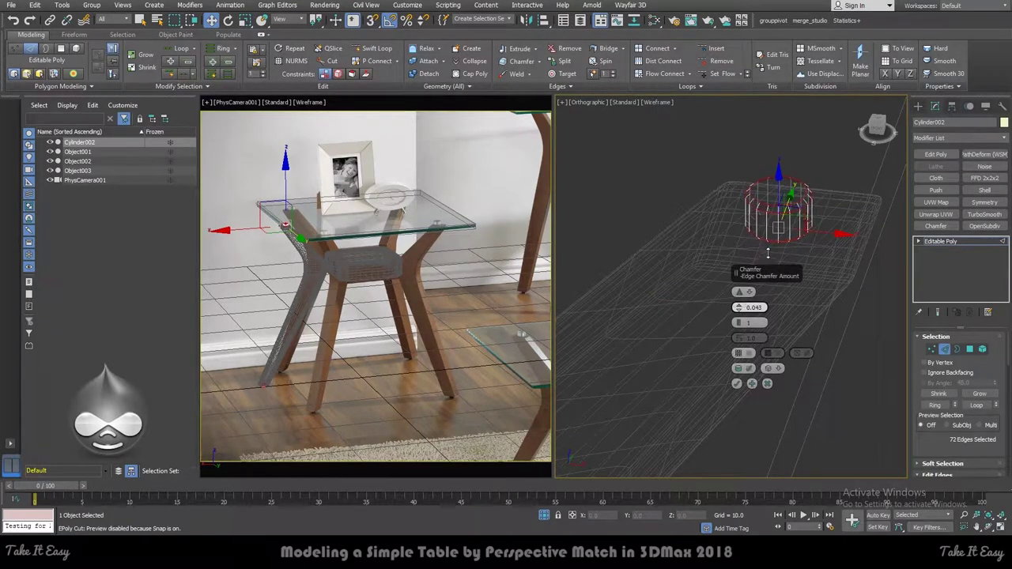
pyautogui.moveTo(755, 307); pyautogui.dragTo(741, 316)
pyautogui.scroll(2, 775, 197)
pyautogui.press('Return')
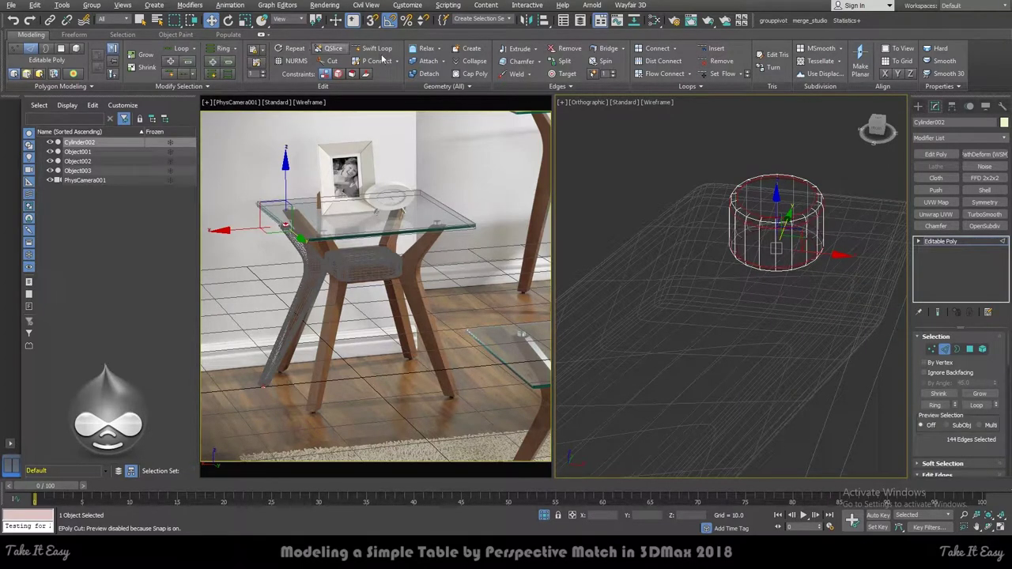
# Add a Swift Loop edge loop around the peg
pyautogui.click(376, 49)
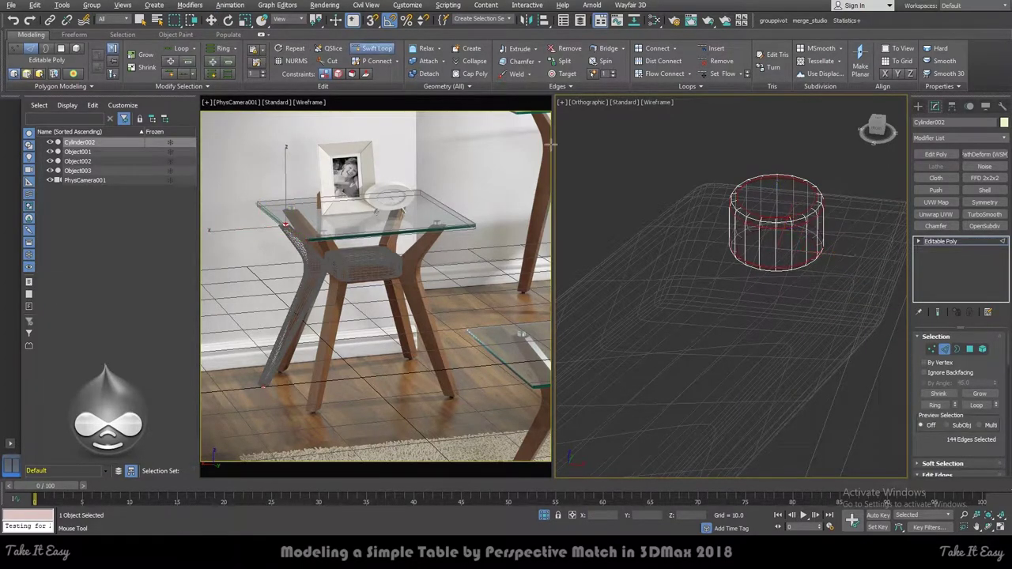
pyautogui.click(750, 235)
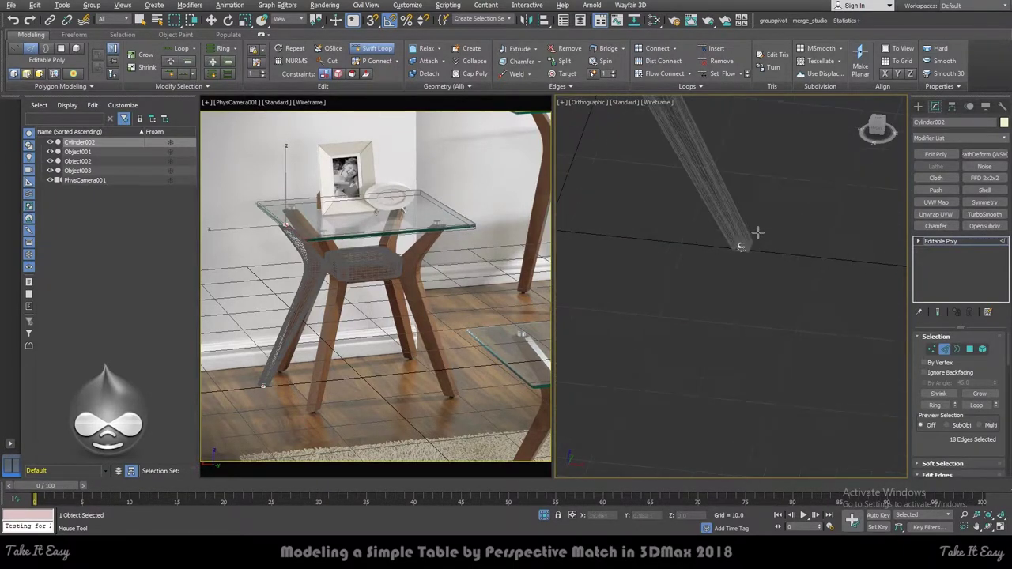
pyautogui.scroll(4, 753, 230)
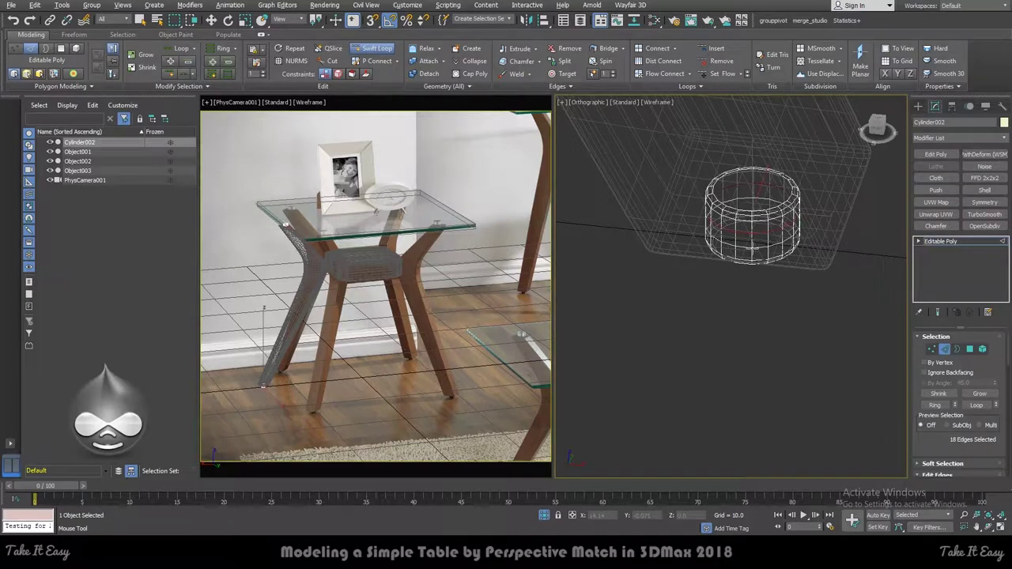
pyautogui.press('w')
# Inset all matching peg end caps by 0.007
pyautogui.press('4')
pyautogui.click(746, 194)
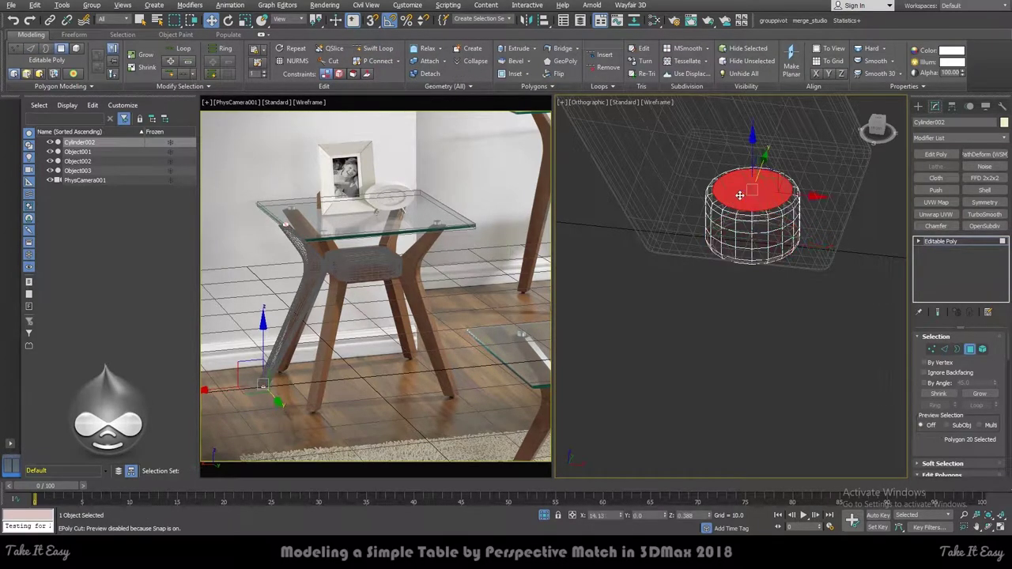
pyautogui.click(179, 87)
pyautogui.click(164, 113)
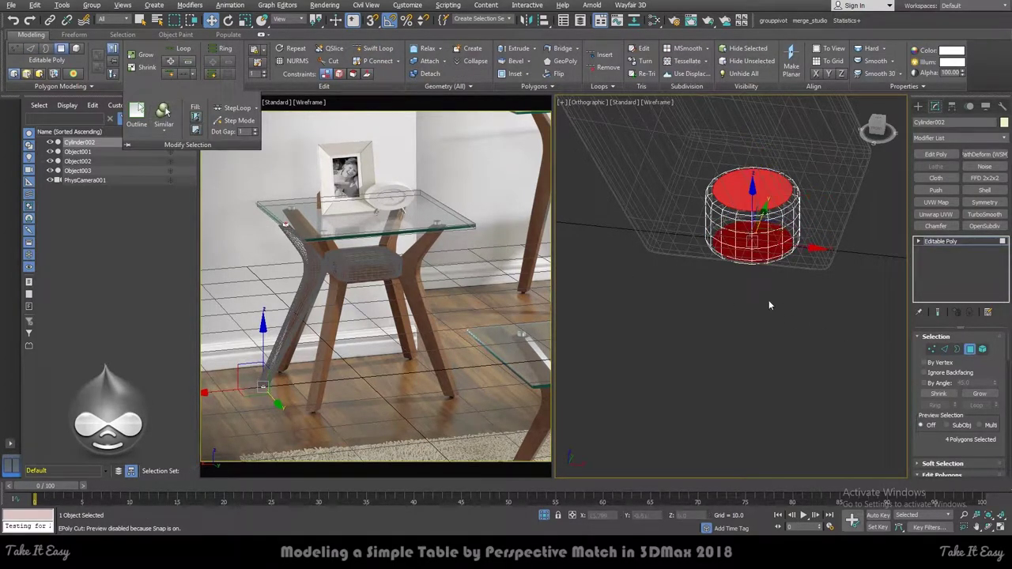
pyautogui.rightClick(738, 274)
pyautogui.click(631, 326)
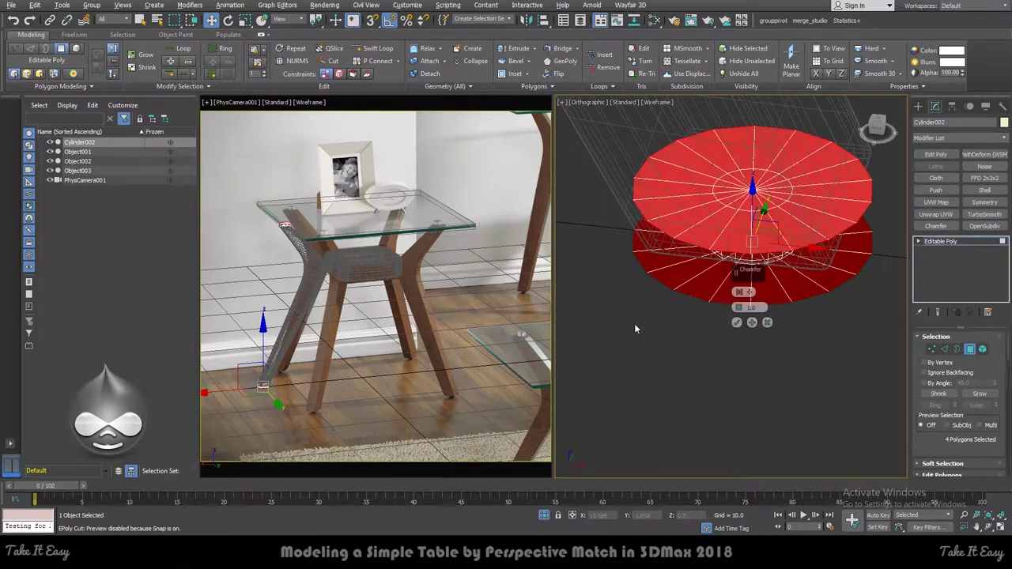
pyautogui.moveTo(738, 308); pyautogui.dragTo(740, 293)
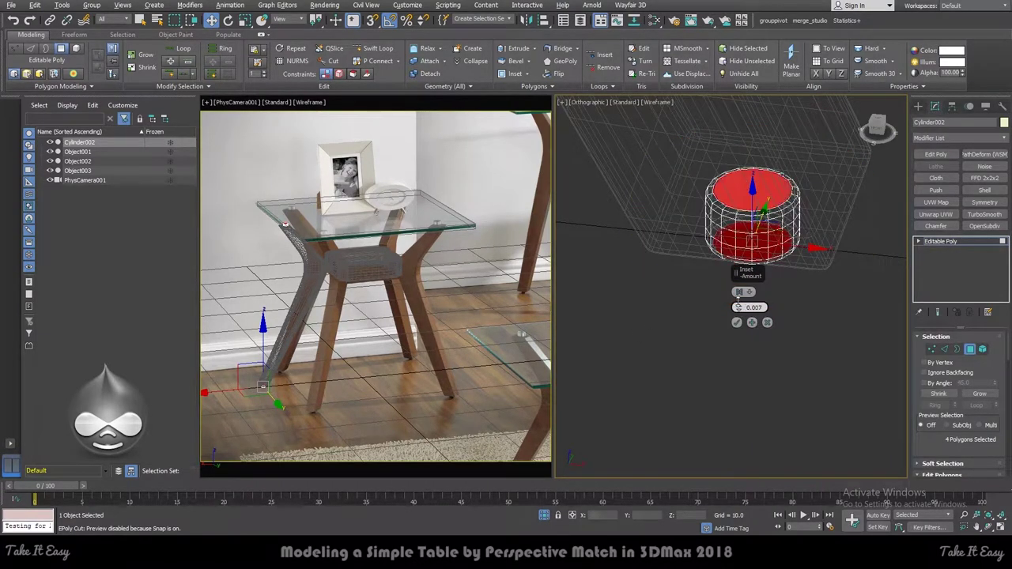
pyautogui.rightClick(745, 285)
pyautogui.click(637, 339)
# Clear the face selection and orbit the view onto the table leg
pyautogui.click(639, 321)
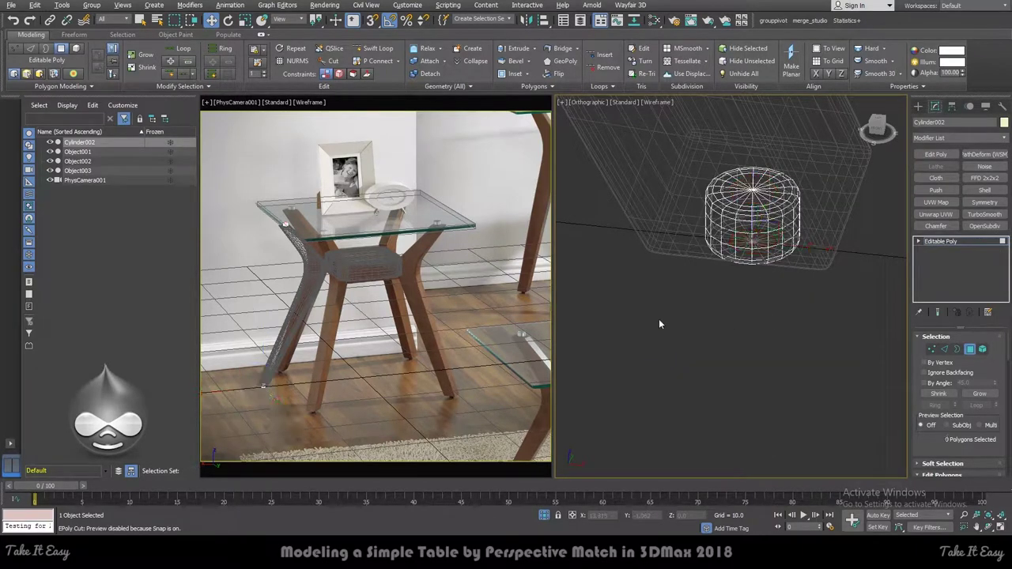
pyautogui.keyDown('alt'); pyautogui.moveTo(688, 320); pyautogui.dragTo(688, 316, button='middle'); pyautogui.keyUp('alt')
pyautogui.scroll(5, 672, 231)
pyautogui.keyDown('alt'); pyautogui.moveTo(671, 235); pyautogui.dragTo(715, 254, button='middle'); pyautogui.keyUp('alt')
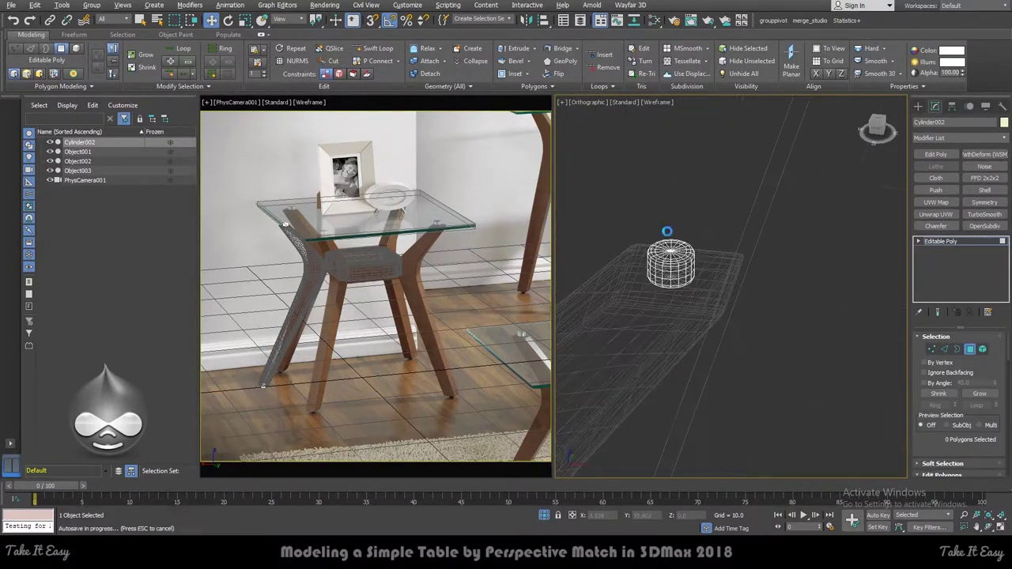
# Attach the foot peg to the bent leg's base Editable Poly
pyautogui.press('4')
pyautogui.click(691, 301)
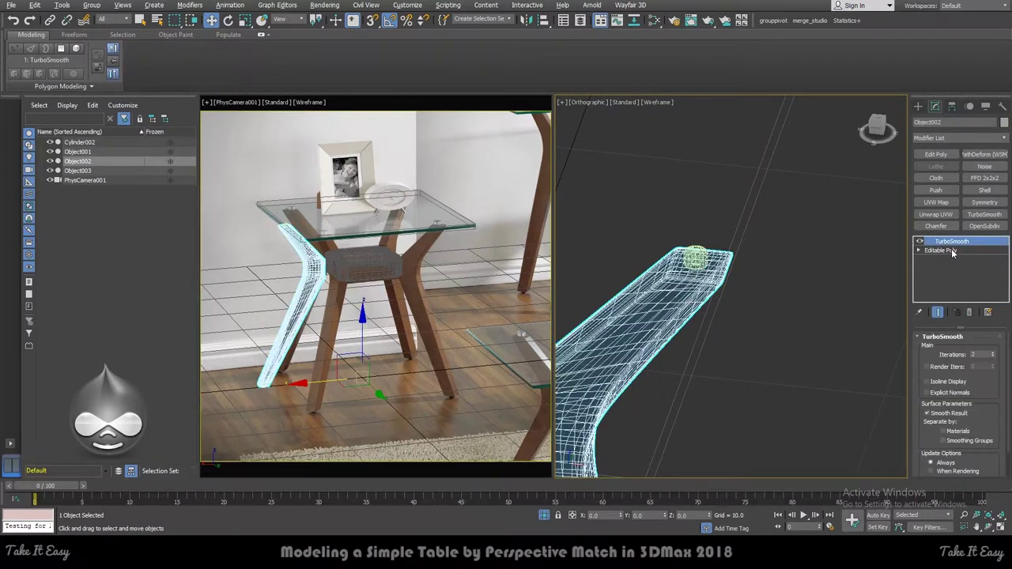
pyautogui.click(952, 250)
pyautogui.click(429, 61)
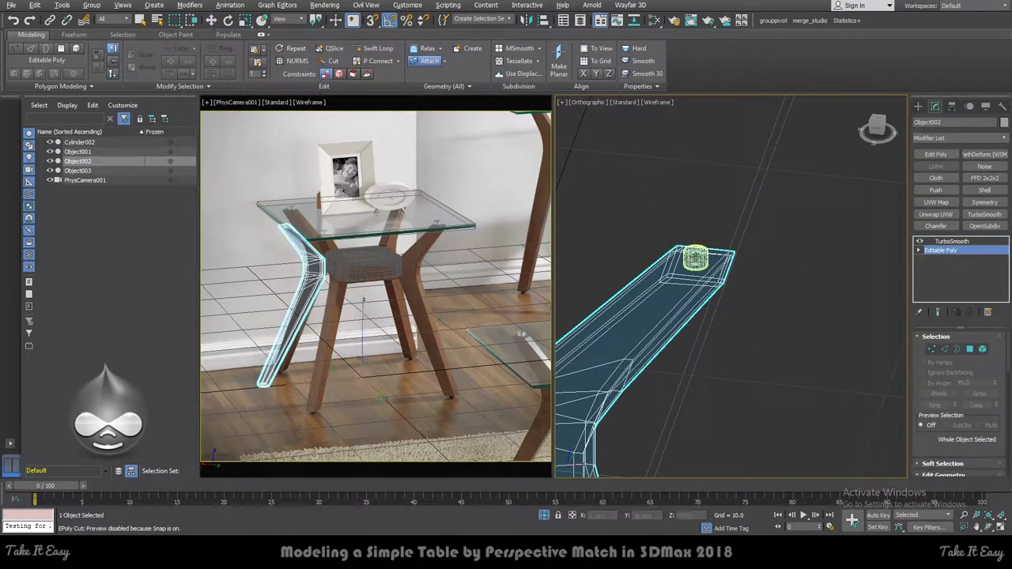
pyautogui.click(696, 258)
pyautogui.keyDown('alt'); pyautogui.moveTo(695, 258); pyautogui.dragTo(715, 264, button='middle'); pyautogui.keyUp('alt')
pyautogui.scroll(3, 715, 263)
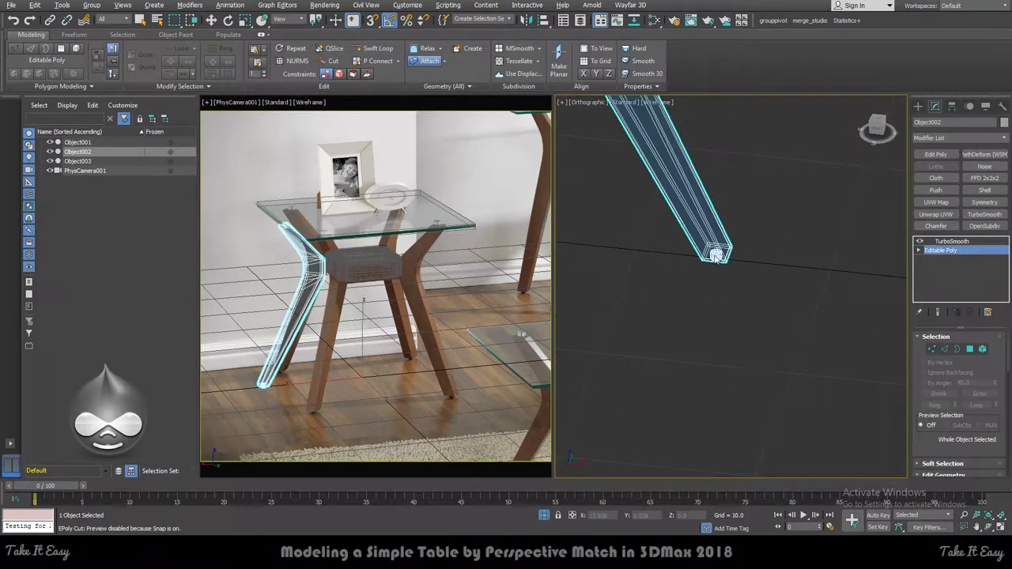
pyautogui.scroll(-4, 783, 257)
# Rotate the leg about its vertical axis and view it from the top
pyautogui.press('e')
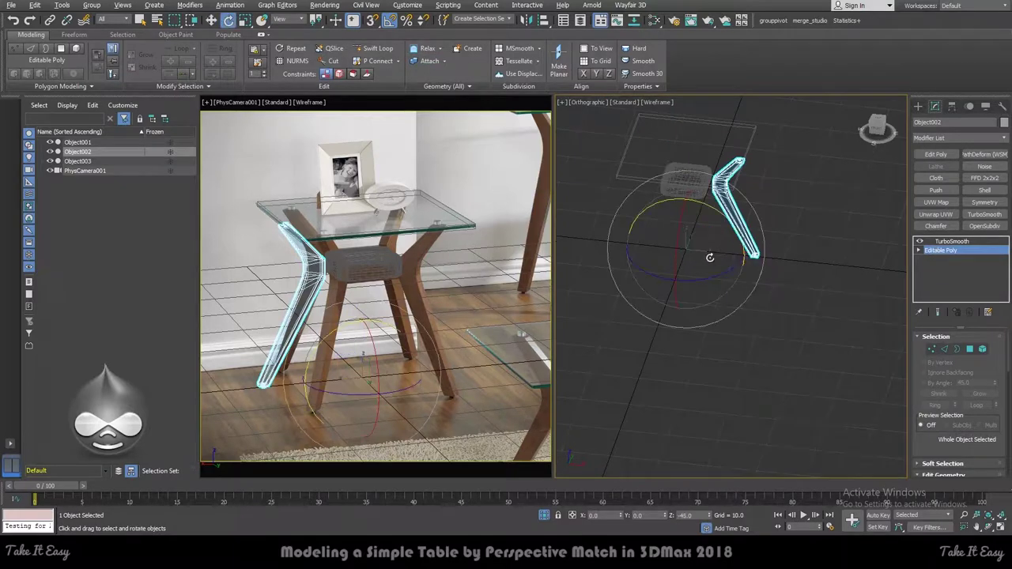
pyautogui.moveTo(714, 278); pyautogui.dragTo(720, 276)
pyautogui.press('t')
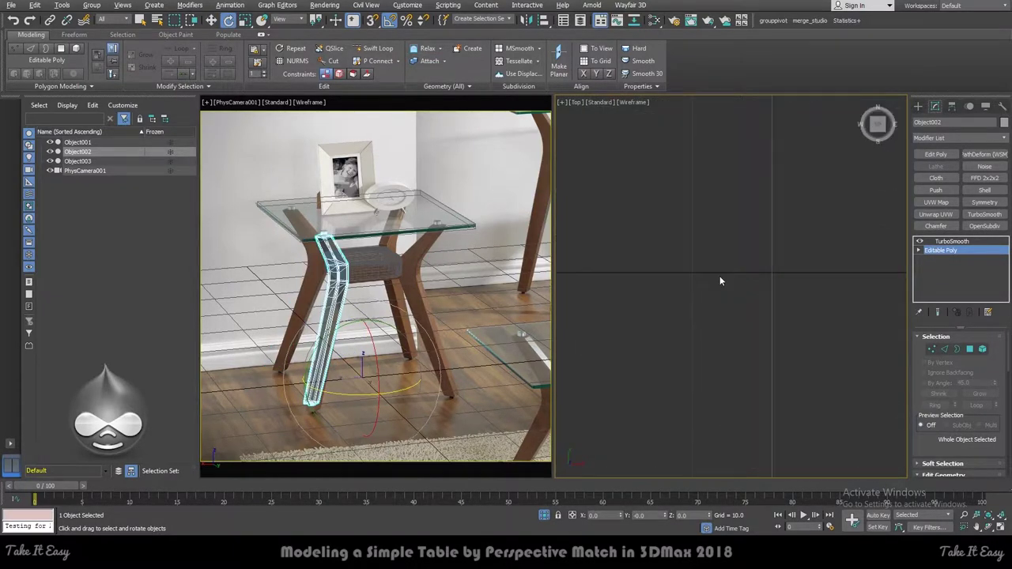
pyautogui.moveTo(688, 261); pyautogui.dragTo(773, 301, button='middle')
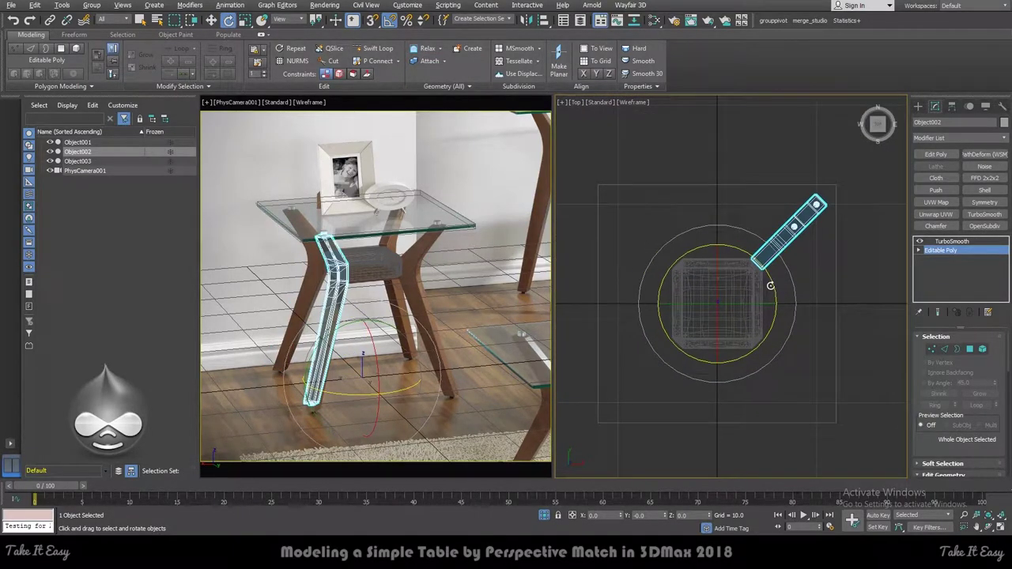
# Remove the leg's TurboSmooth and clone copies rotated 90° around the hub
pyautogui.rightClick(949, 241)
pyautogui.click(942, 260)
pyautogui.moveTo(772, 280); pyautogui.dragTo(768, 267)
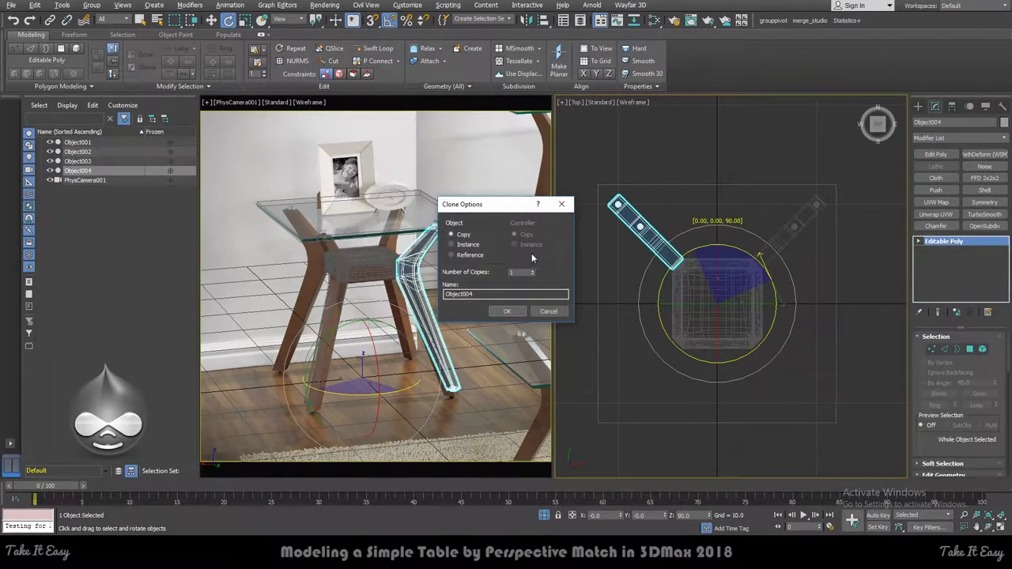
pyautogui.click(507, 312)
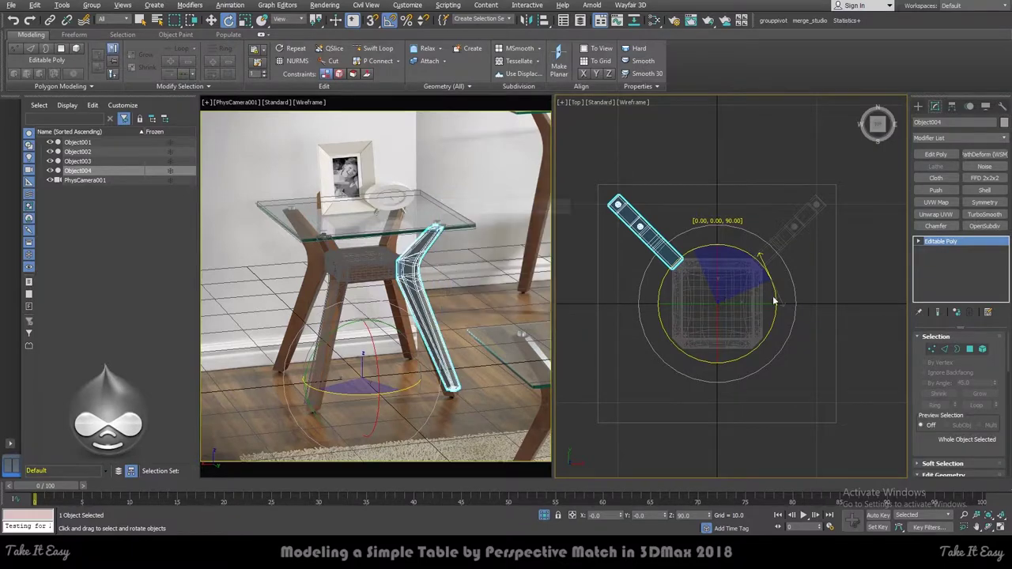
pyautogui.keyDown('alt'); pyautogui.moveTo(715, 300); pyautogui.dragTo(738, 310, button='middle'); pyautogui.keyUp('alt')
pyautogui.press('F3')
# Attach the three leg copies to the central hub as one Object003
pyautogui.click(738, 310)
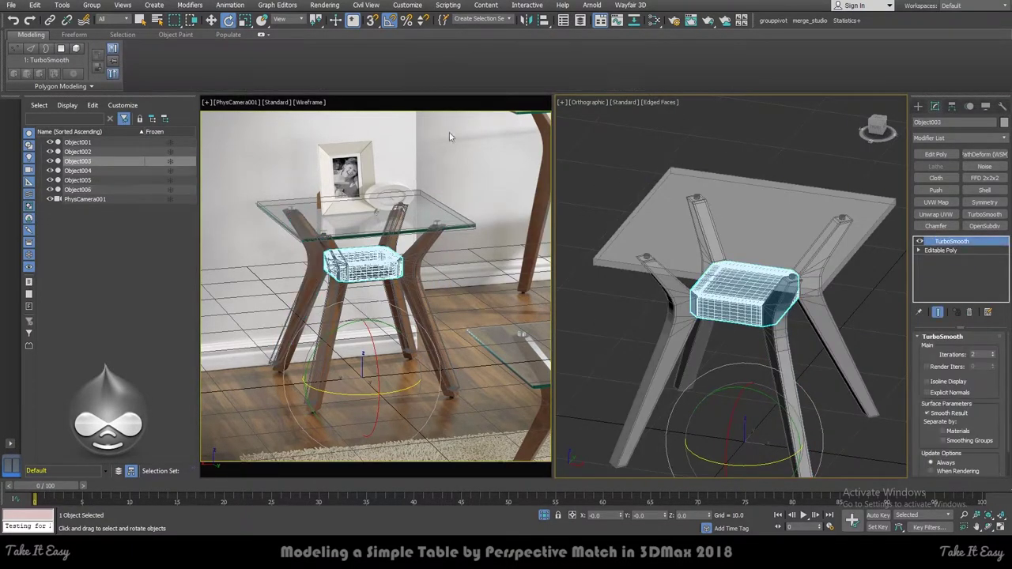
pyautogui.click(961, 251)
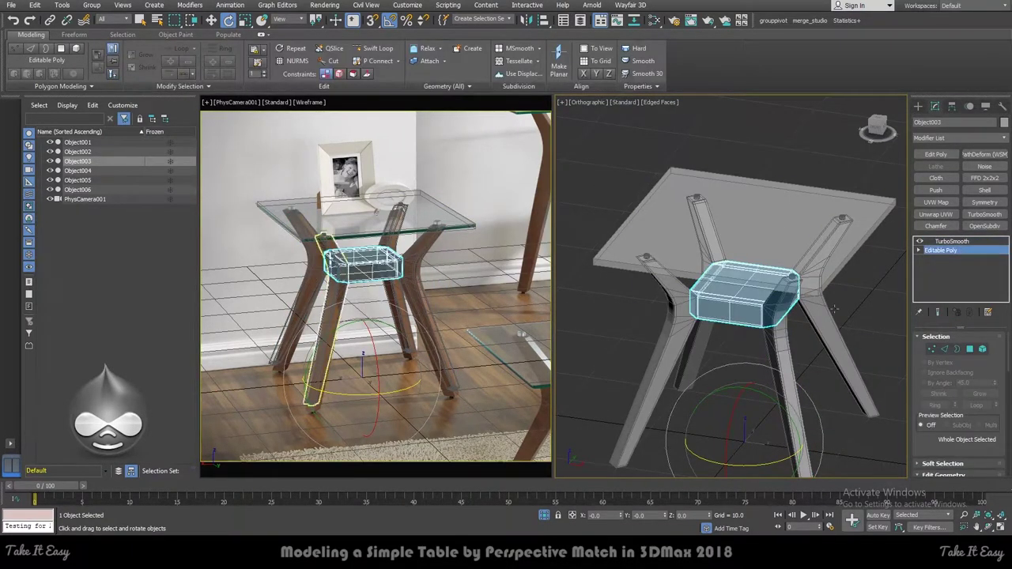
pyautogui.click(428, 63)
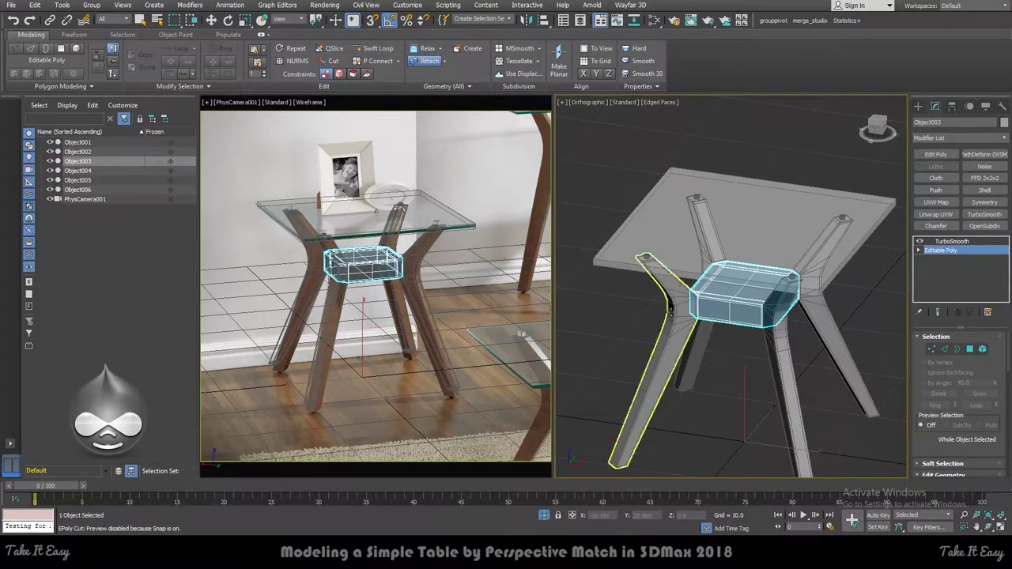
pyautogui.click(656, 372)
pyautogui.click(787, 356)
pyautogui.click(818, 316)
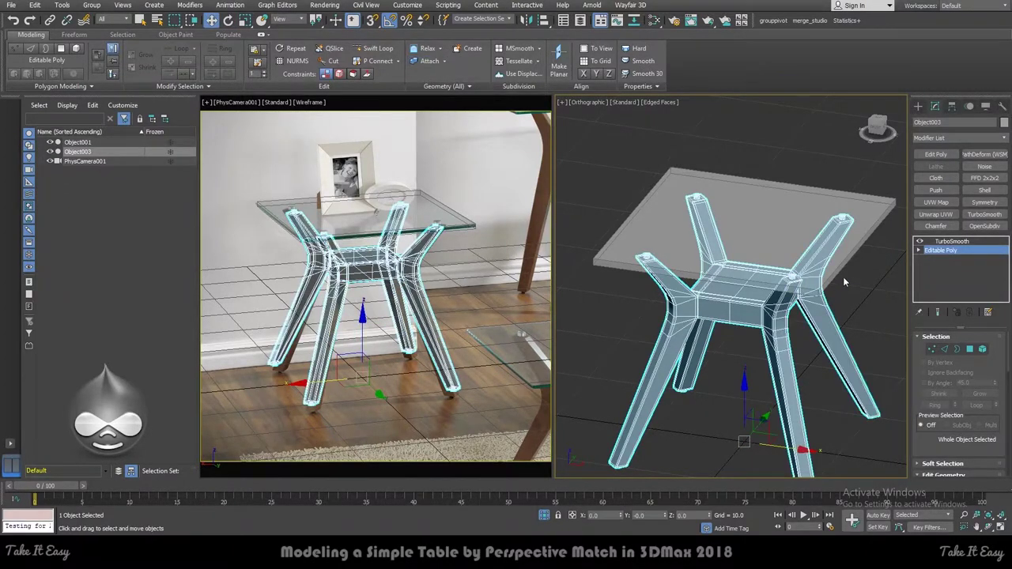
pyautogui.press('w')
# Switch to a perspective view with edges shown and select the glass top
pyautogui.press('p')
pyautogui.scroll(-3, 718, 258)
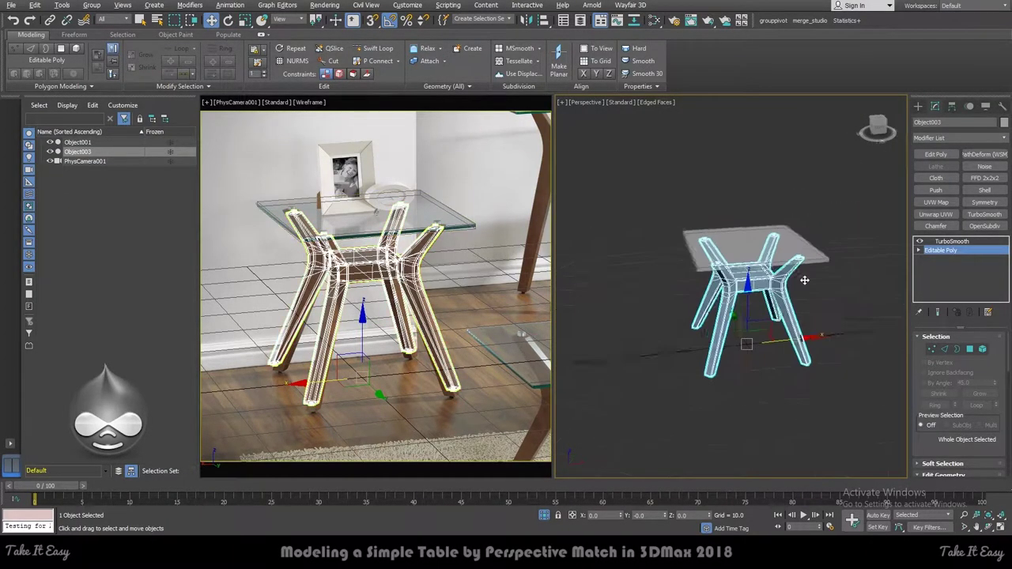
pyautogui.scroll(4, 718, 257)
pyautogui.scroll(-1, 743, 238)
pyautogui.press('F4')
pyautogui.click(683, 227)
pyautogui.press('F4')
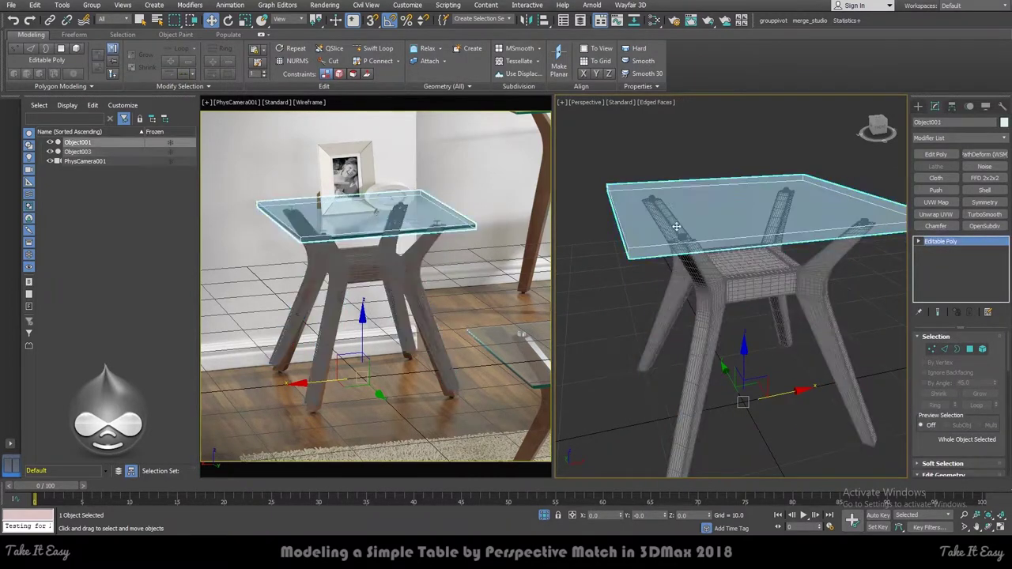
# Connect the top's perimeter edge loop with 3 segments pinched to 97
pyautogui.press('2')
pyautogui.doubleClick(696, 250)
pyautogui.keyDown('alt'); pyautogui.moveTo(695, 250); pyautogui.dragTo(735, 282, button='middle'); pyautogui.keyUp('alt')
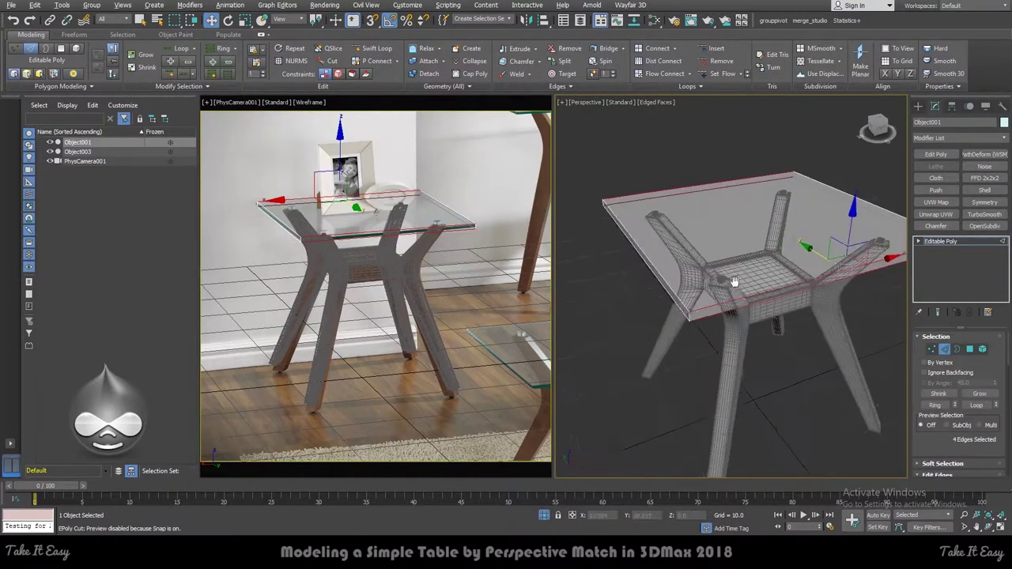
pyautogui.rightClick(731, 272)
pyautogui.click(627, 308)
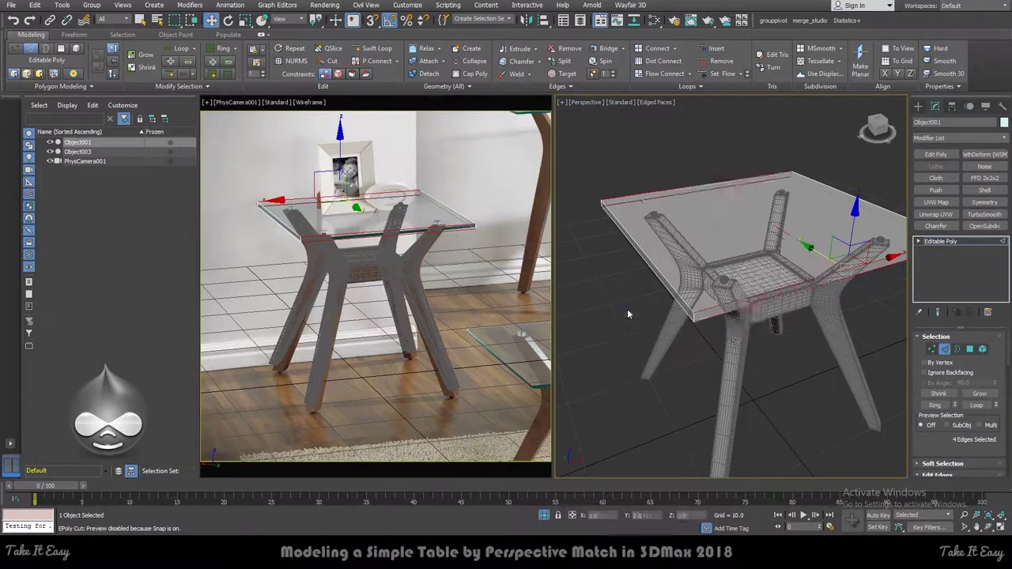
pyautogui.click(739, 291)
pyautogui.moveTo(739, 307); pyautogui.dragTo(759, 99)
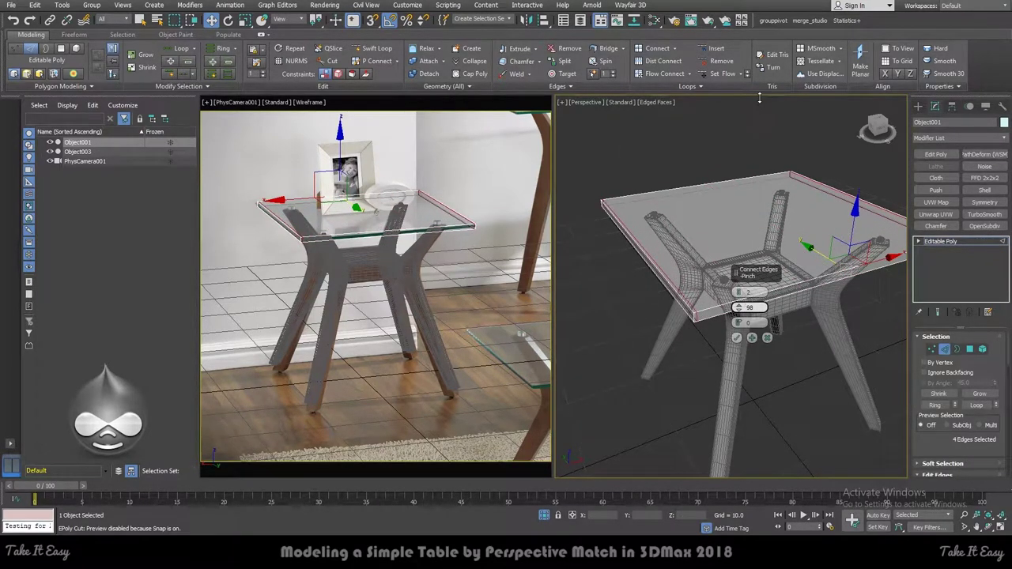
pyautogui.click(740, 290)
pyautogui.click(735, 310)
pyautogui.press('Return')
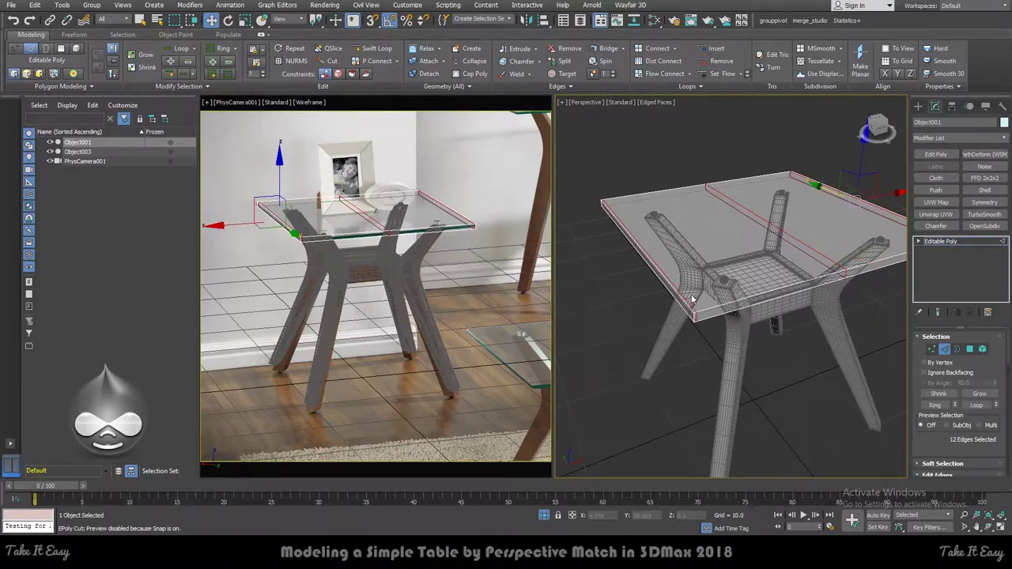
# Connect a rim edge loop of the top with pinch reset to 0
pyautogui.doubleClick(690, 300)
pyautogui.scroll(3, 689, 301)
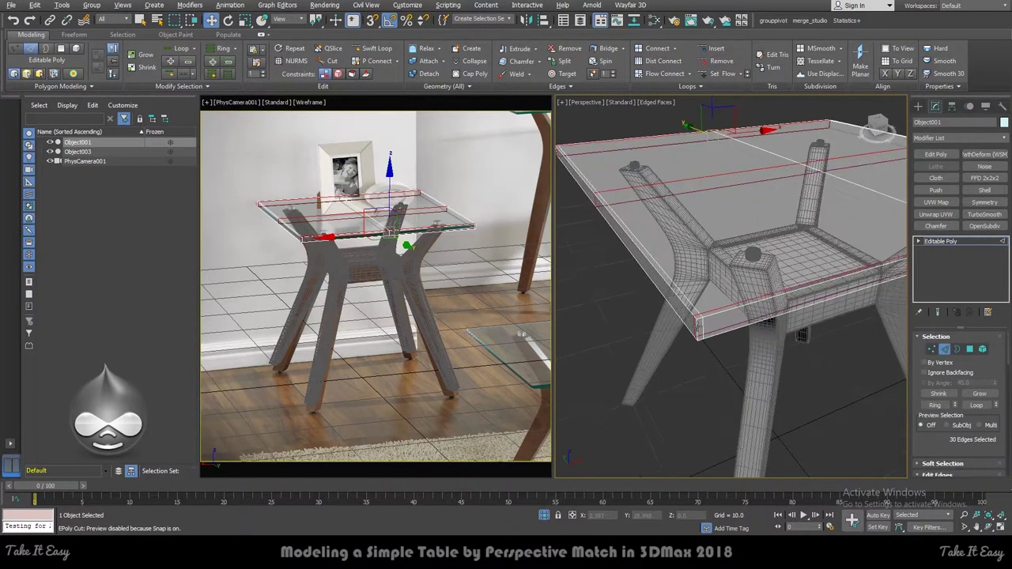
pyautogui.click(704, 329)
pyautogui.doubleClick(701, 326)
pyautogui.rightClick(701, 327)
pyautogui.click(595, 365)
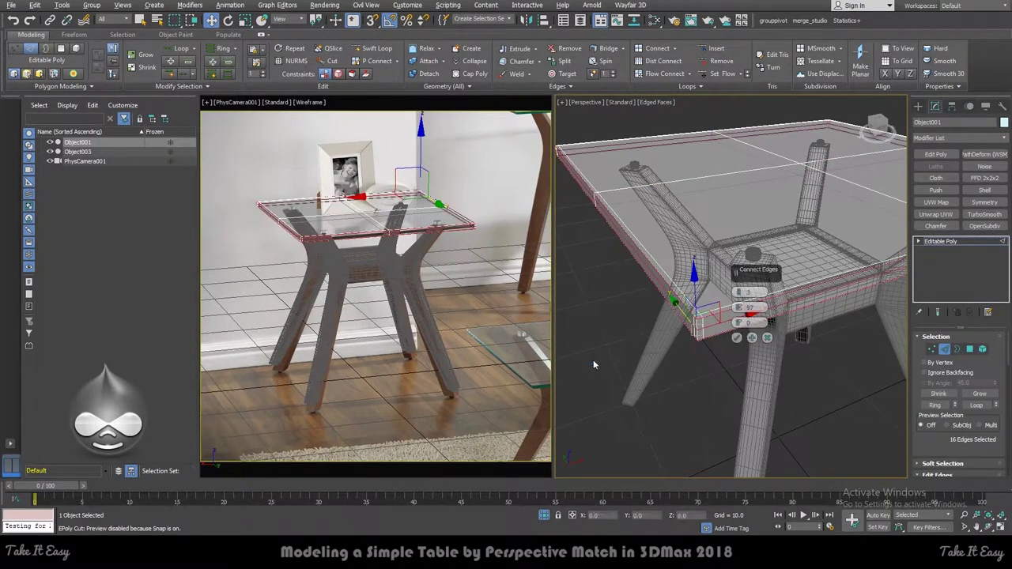
pyautogui.rightClick(737, 314)
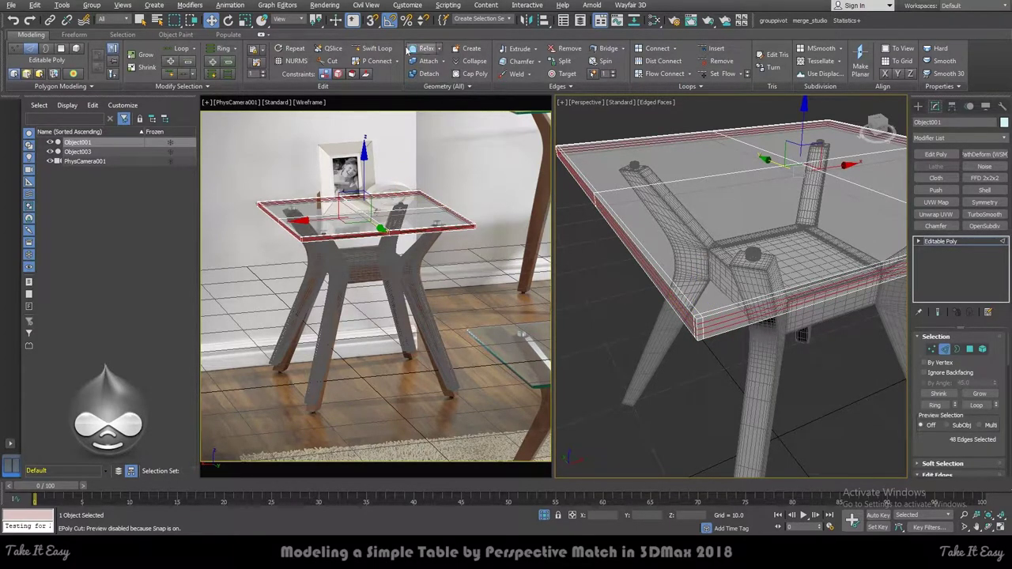
# Insert Swift Loops near two corners of the top, then apply TurboSmooth
pyautogui.click(374, 49)
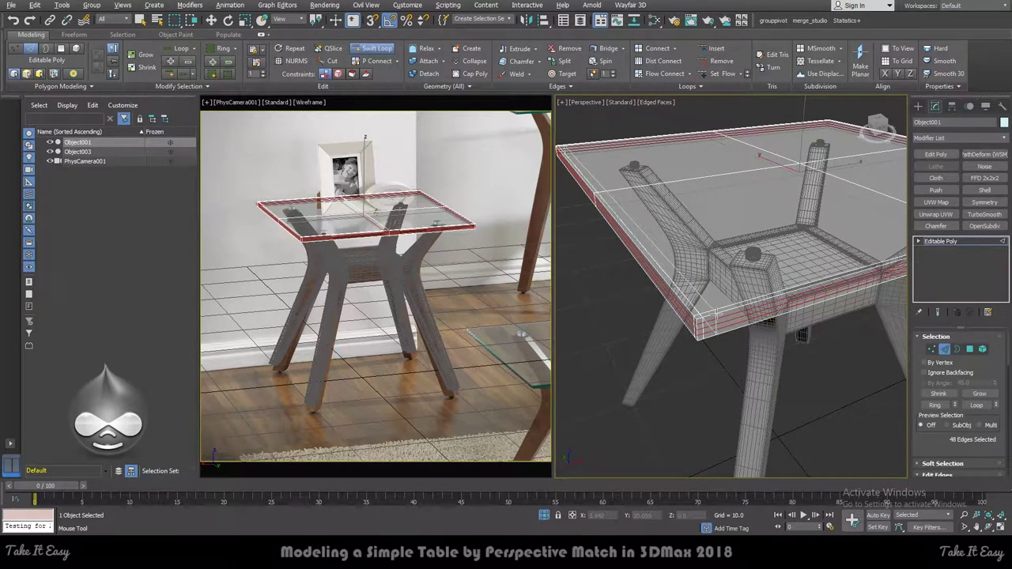
pyautogui.click(716, 313)
pyautogui.press('t')
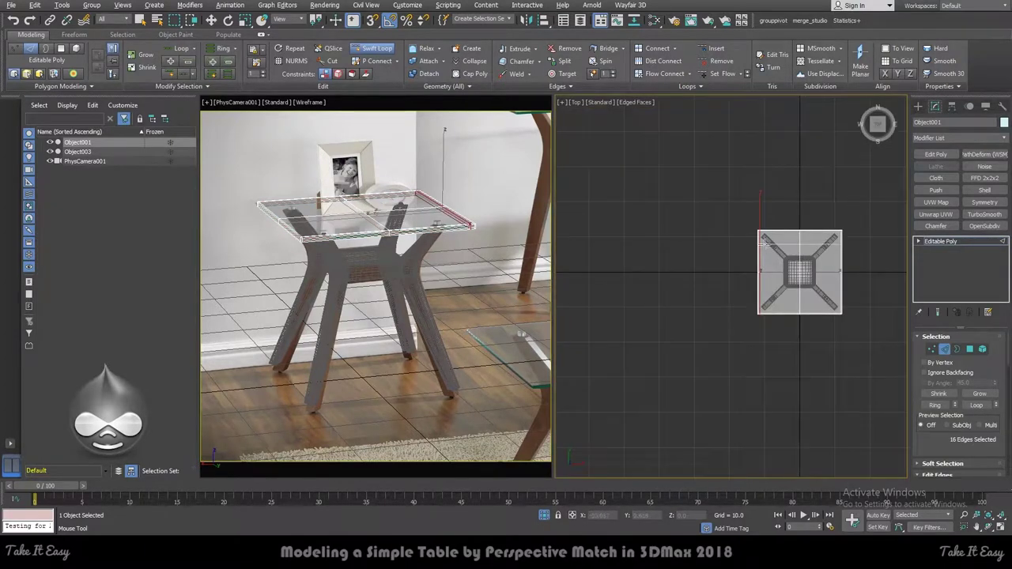
pyautogui.scroll(3, 755, 193)
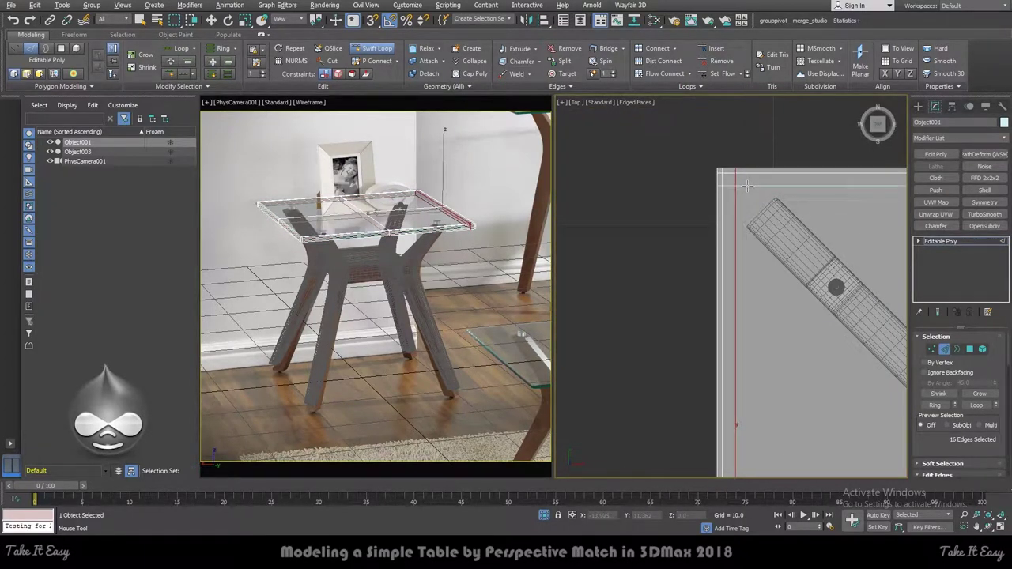
pyautogui.click(745, 185)
pyautogui.scroll(-3, 775, 188)
pyautogui.scroll(3, 810, 192)
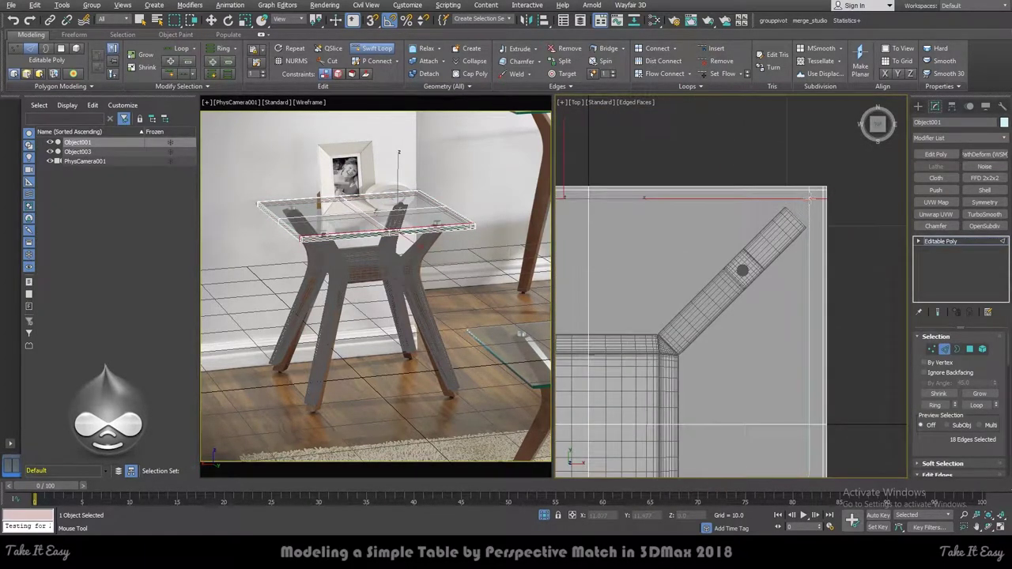
pyautogui.scroll(3, 812, 198)
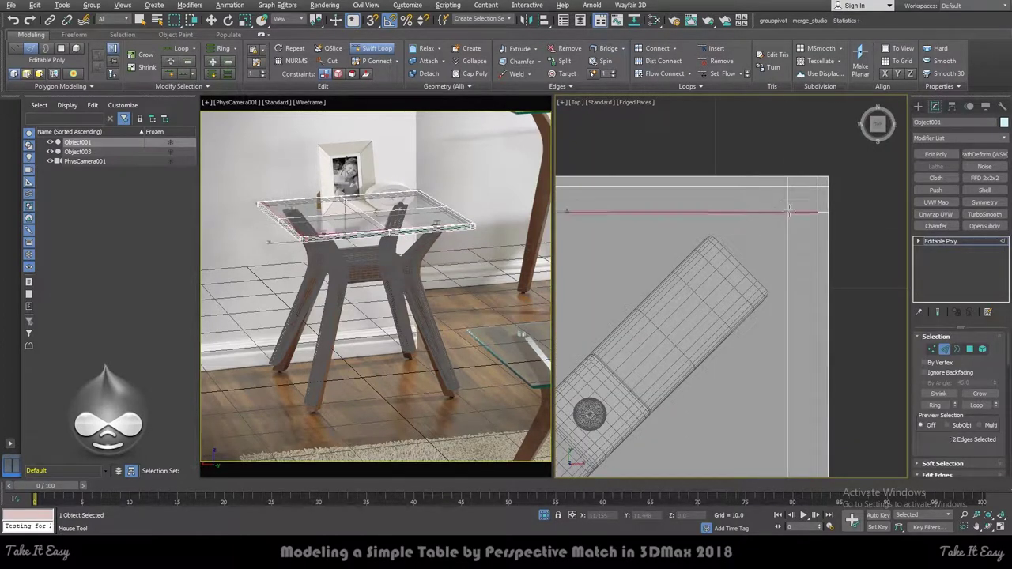
pyautogui.scroll(-3, 789, 210)
pyautogui.scroll(3, 824, 311)
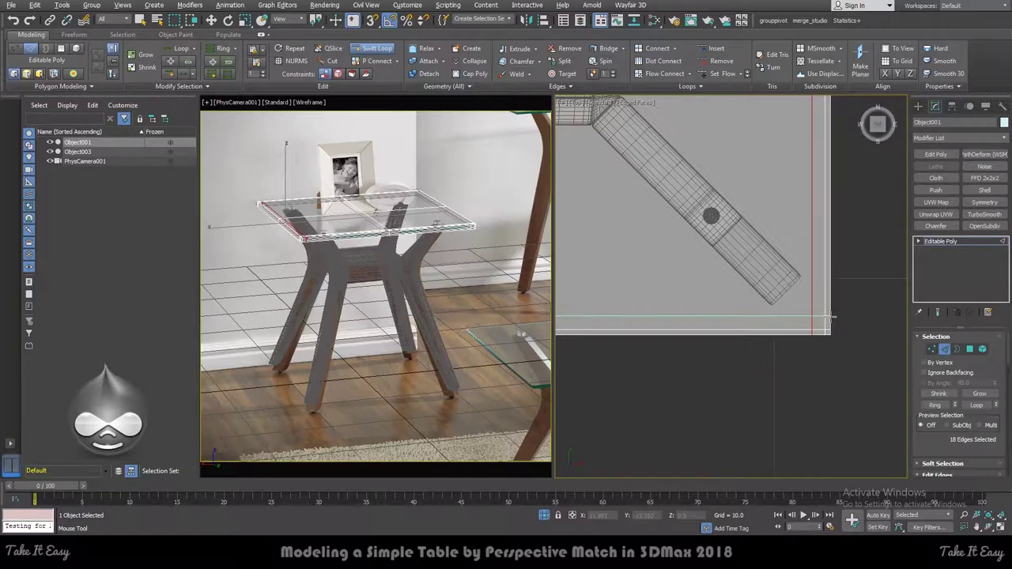
pyautogui.click(985, 215)
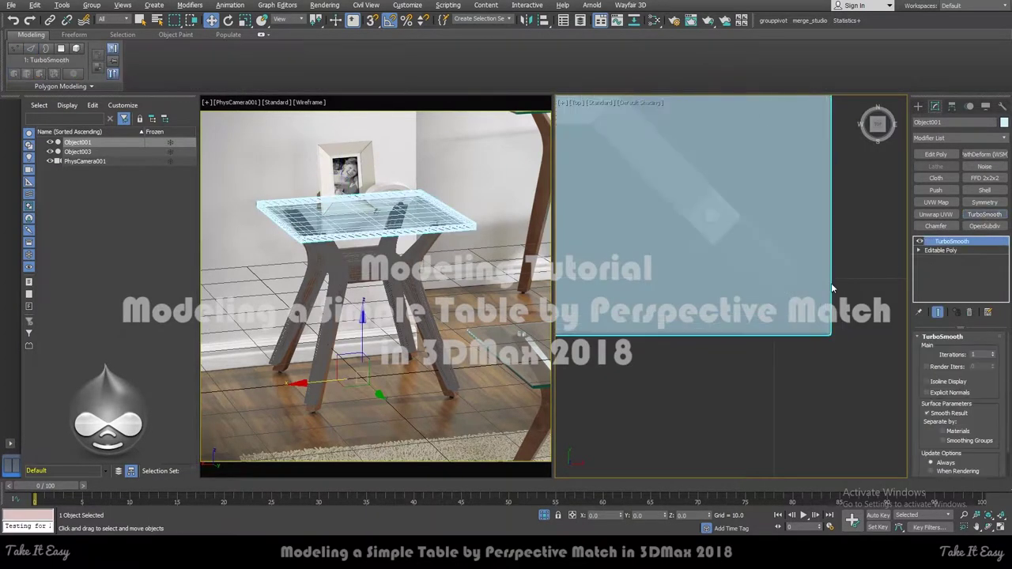
# Remove and reapply TurboSmooth on the glass top, then deselect everything
pyautogui.scroll(-3, 832, 287)
pyautogui.rightClick(963, 248)
pyautogui.click(917, 260)
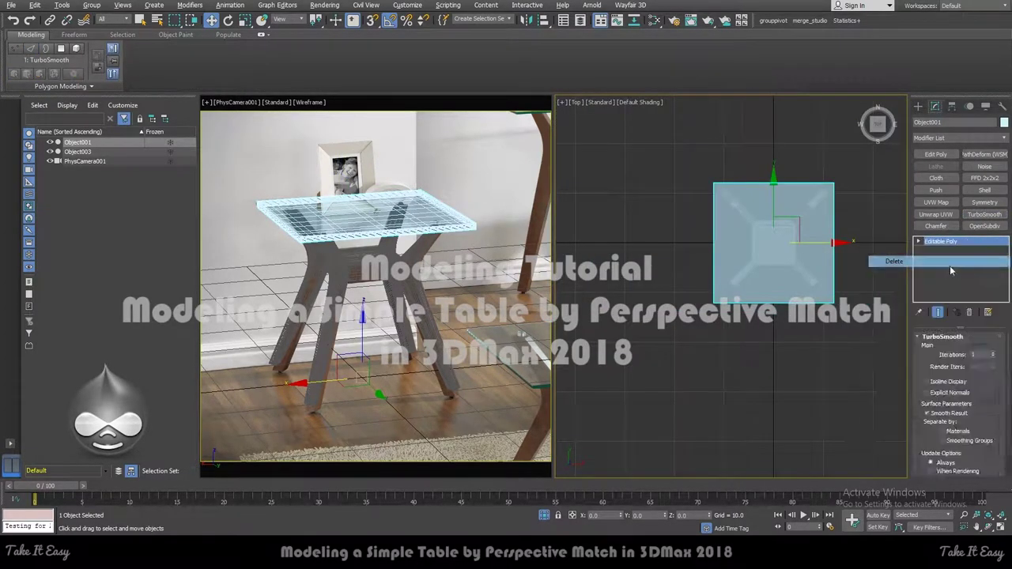
pyautogui.press('f')
pyautogui.scroll(3, 759, 277)
pyautogui.click(984, 215)
pyautogui.click(815, 274)
pyautogui.scroll(-2, 813, 269)
# Frame the complete table in perspective and orbit to an elevated inspection view
pyautogui.press('p')
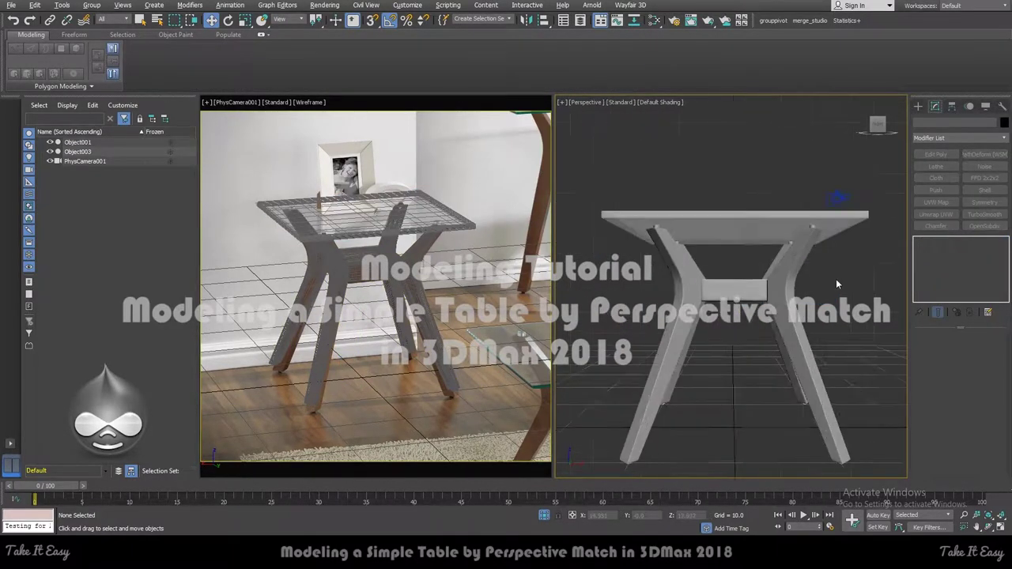
pyautogui.moveTo(802, 272); pyautogui.dragTo(767, 266, button='middle')
pyautogui.scroll(-5, 804, 282)
pyautogui.scroll(3, 800, 272)
pyautogui.scroll(5, 800, 272)
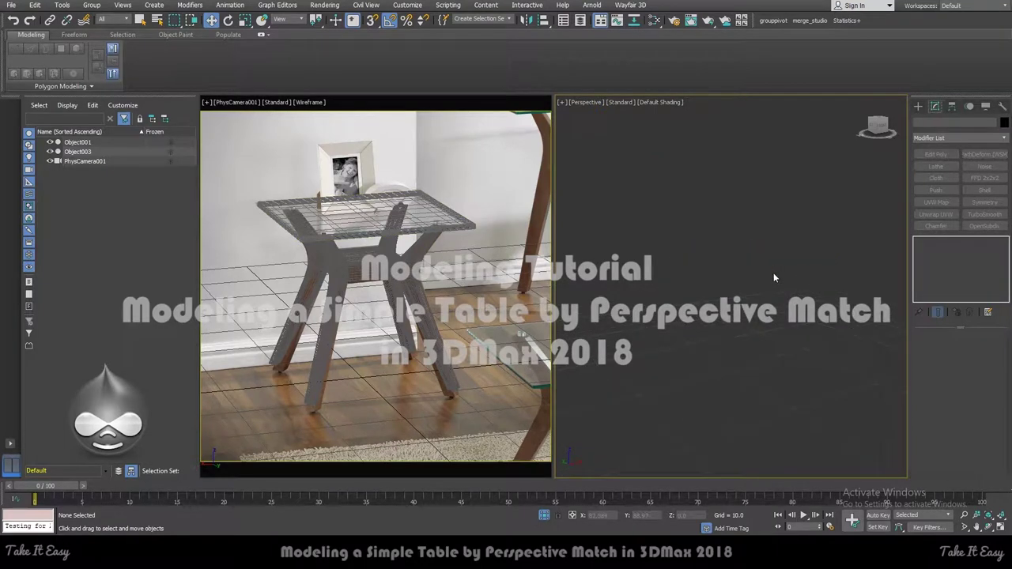
pyautogui.press('z')
pyautogui.moveTo(632, 197); pyautogui.dragTo(846, 435)
pyautogui.scroll(3, 741, 304)
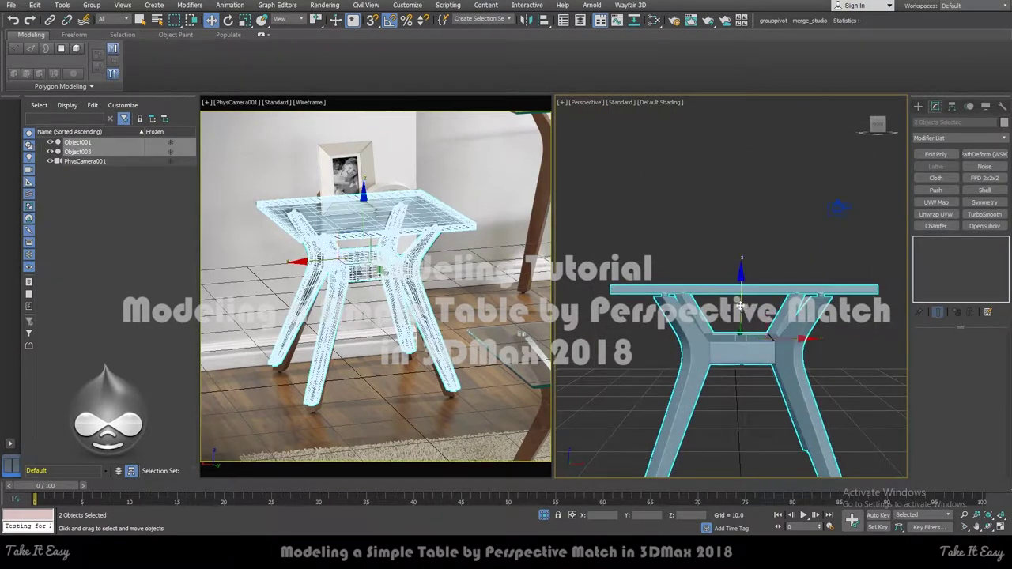
pyautogui.scroll(-3, 741, 305)
pyautogui.scroll(3, 741, 304)
pyautogui.keyDown('alt'); pyautogui.moveTo(740, 305); pyautogui.dragTo(826, 352, button='middle'); pyautogui.keyUp('alt')
pyautogui.scroll(-2, 766, 317)
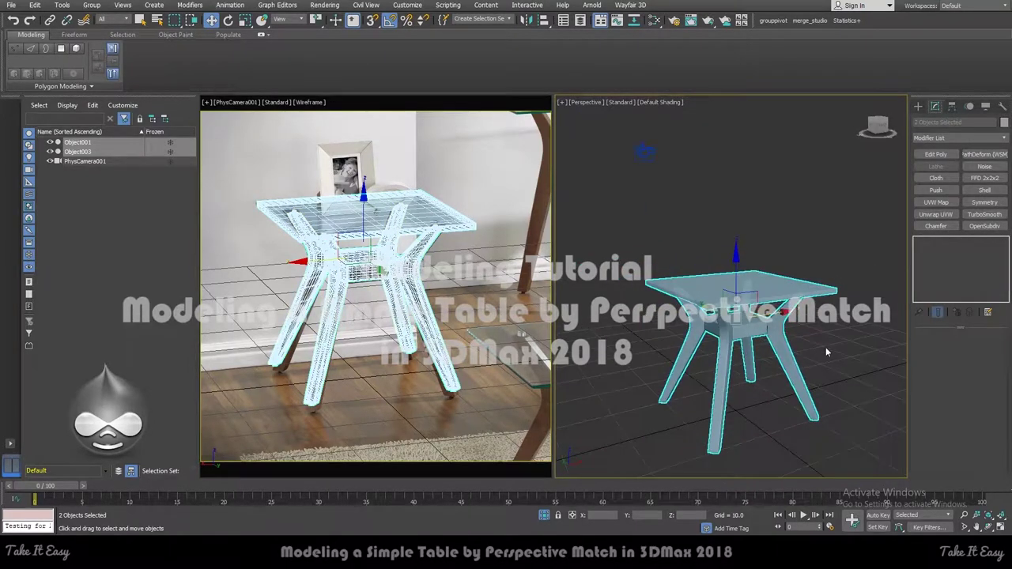